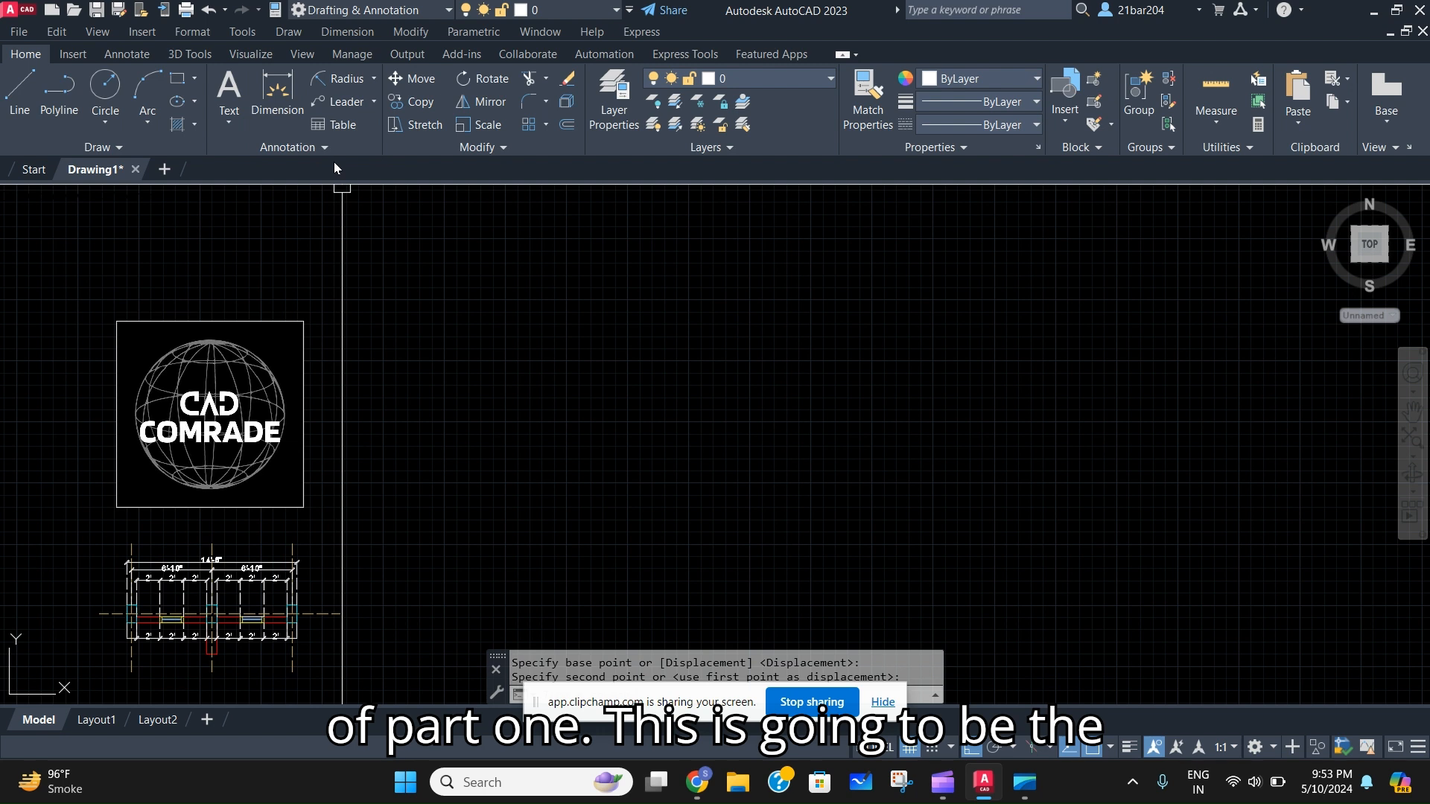
Start a multiline text object by drawing its text box in the empty area to the right of the logo frame
{"action": "mouse_move", "coordinate": [339, 280]}
{"action": "middle_mouse_down"}
{"action": "mouse_move", "coordinate": [298, 314]}
{"action": "mouse_move", "coordinate": [424, 194]}
{"action": "middle_mouse_up"}
{"action": "scroll", "coordinate": [301, 278], "scroll_direction": "up", "scroll_amount": 2}
{"action": "middle_click_drag", "start_coordinate": [447, 399], "coordinate": [530, 341]}
{"action": "scroll", "coordinate": [485, 350], "scroll_direction": "up", "scroll_amount": 2}
{"action": "scroll", "coordinate": [582, 318], "scroll_direction": "down", "scroll_amount": 2}
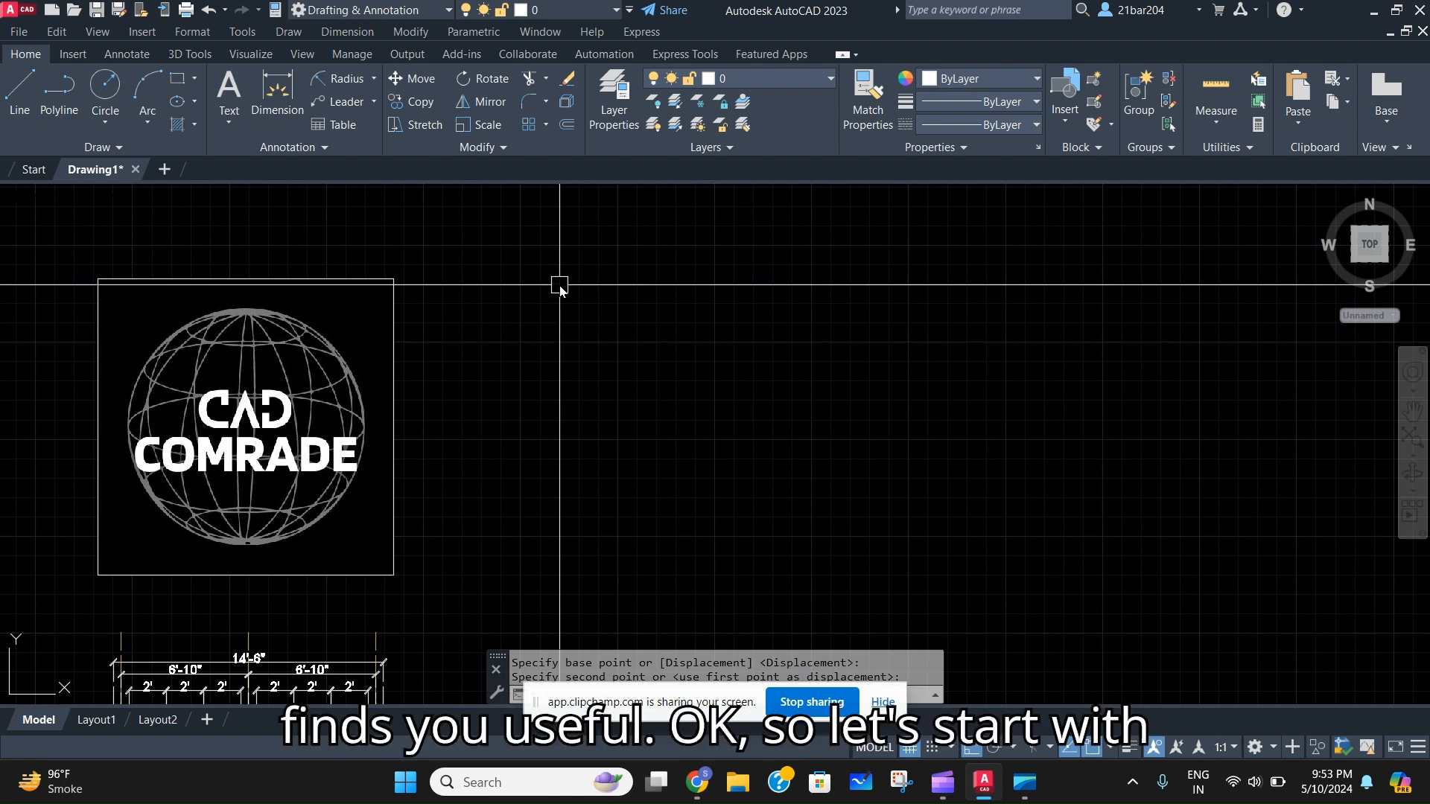
{"action": "left_click", "coordinate": [228, 87]}
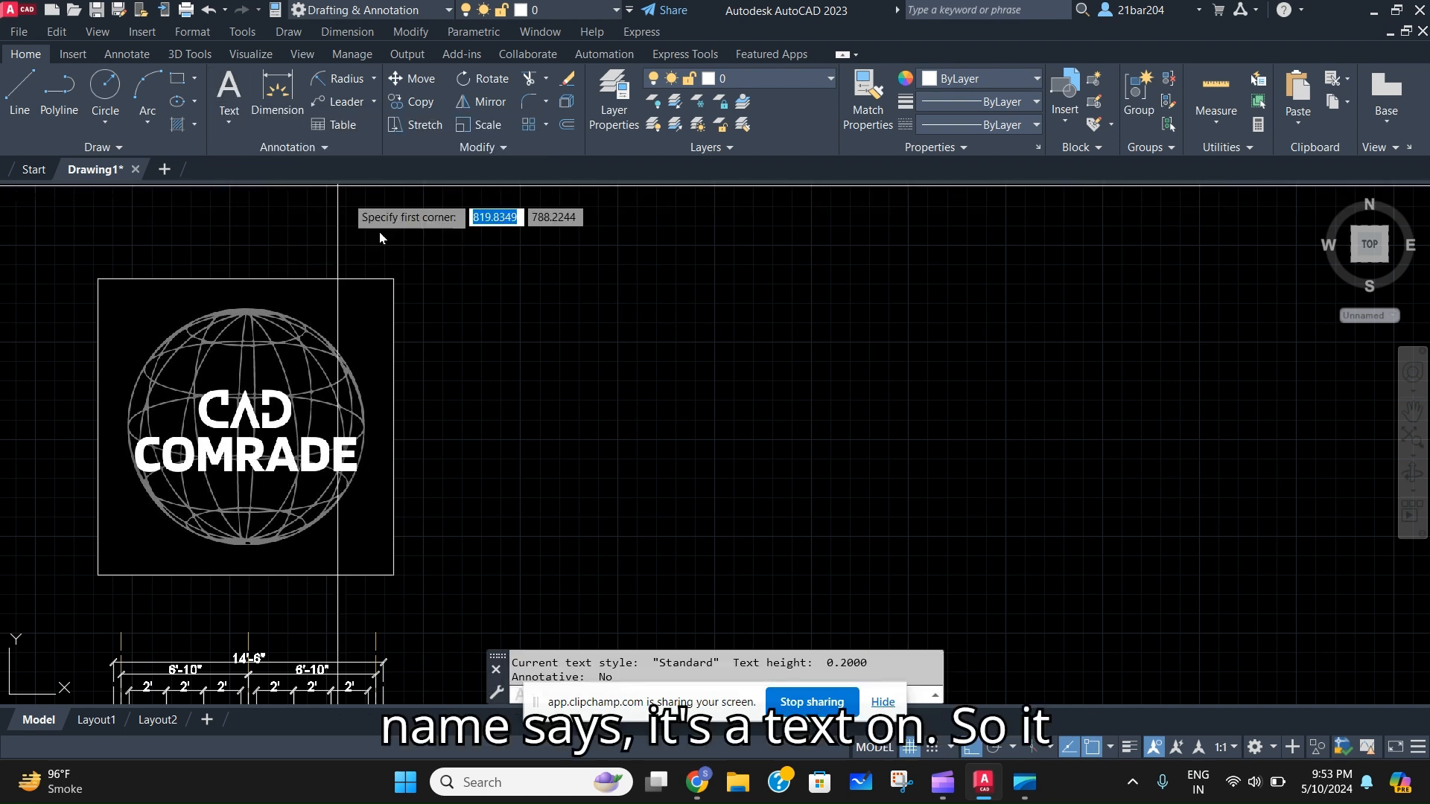
{"action": "left_click", "coordinate": [474, 280]}
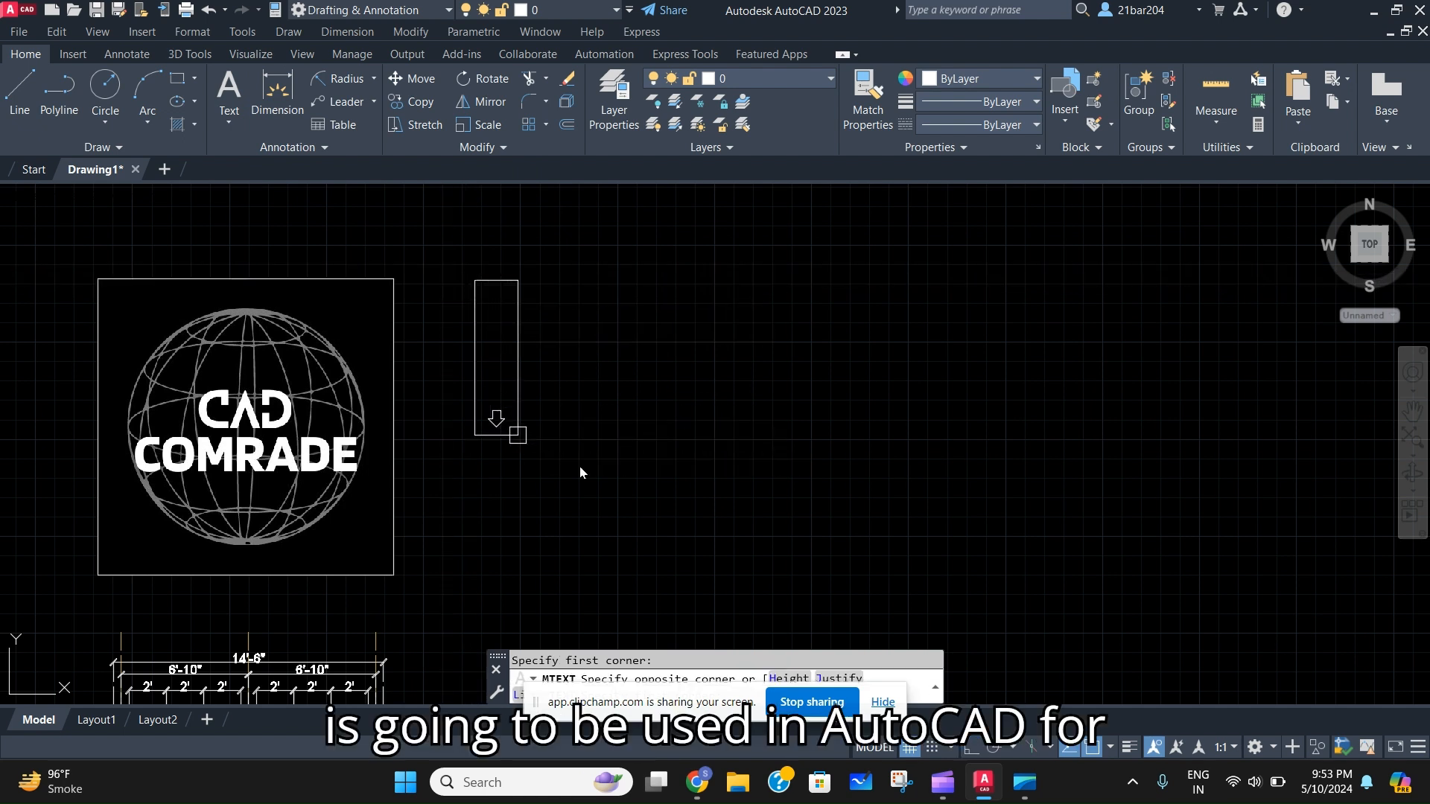
{"action": "left_click", "coordinate": [660, 520]}
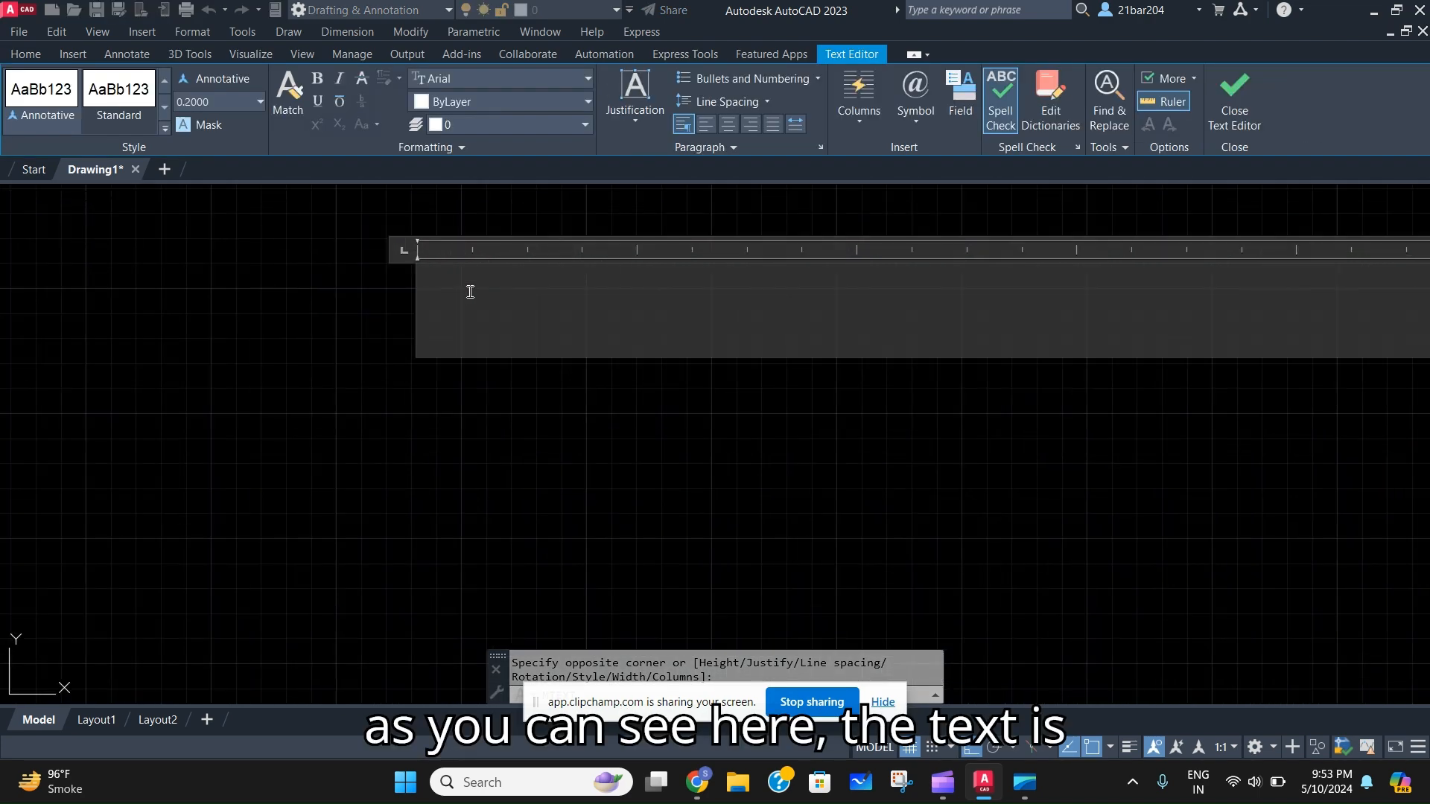
Shorten the overly wide multiline text box so it spans only a small area beside the logo
{"action": "scroll", "coordinate": [535, 350], "scroll_direction": "down", "scroll_amount": 6}
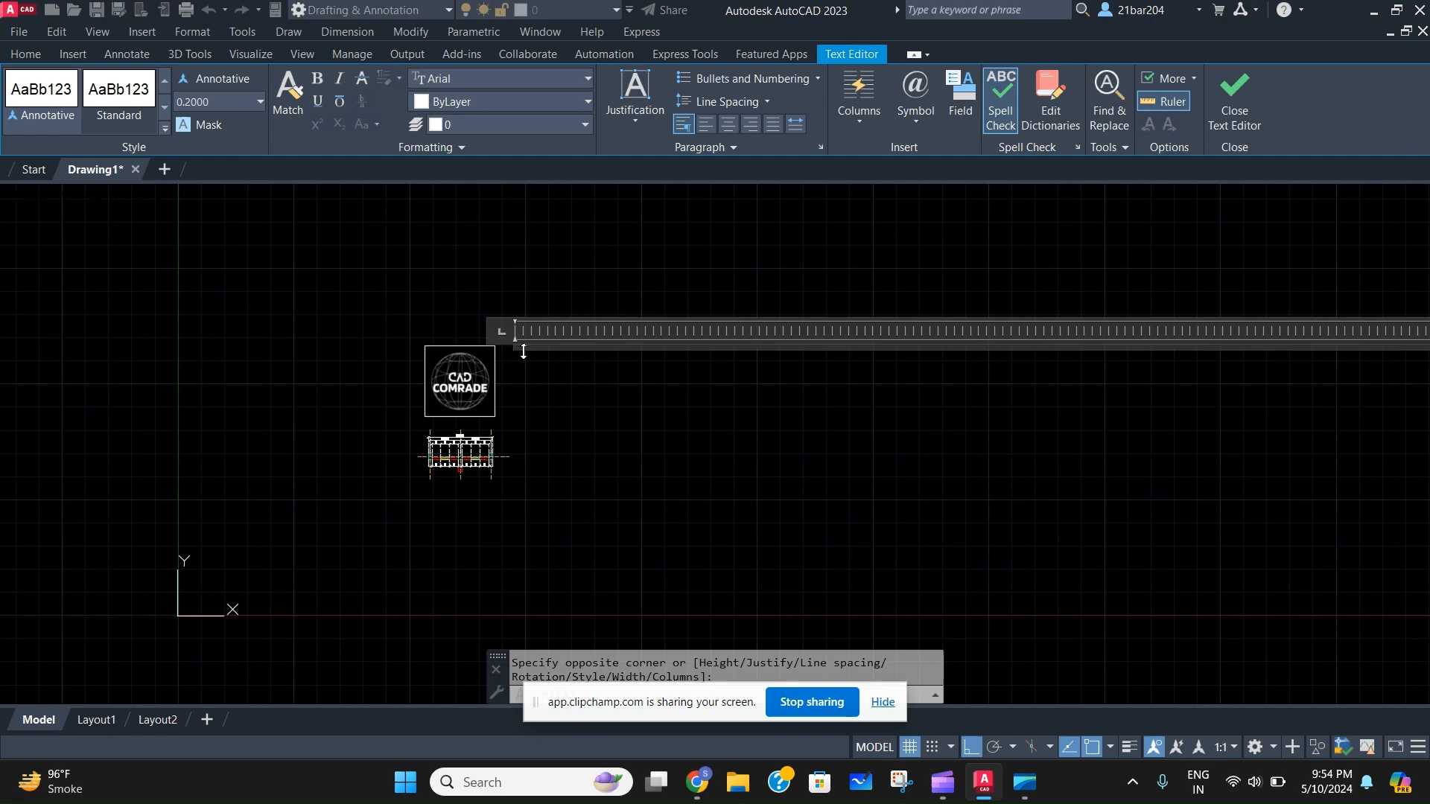
{"action": "scroll", "coordinate": [521, 350], "scroll_direction": "up", "scroll_amount": 12}
{"action": "scroll", "coordinate": [559, 358], "scroll_direction": "down", "scroll_amount": 15}
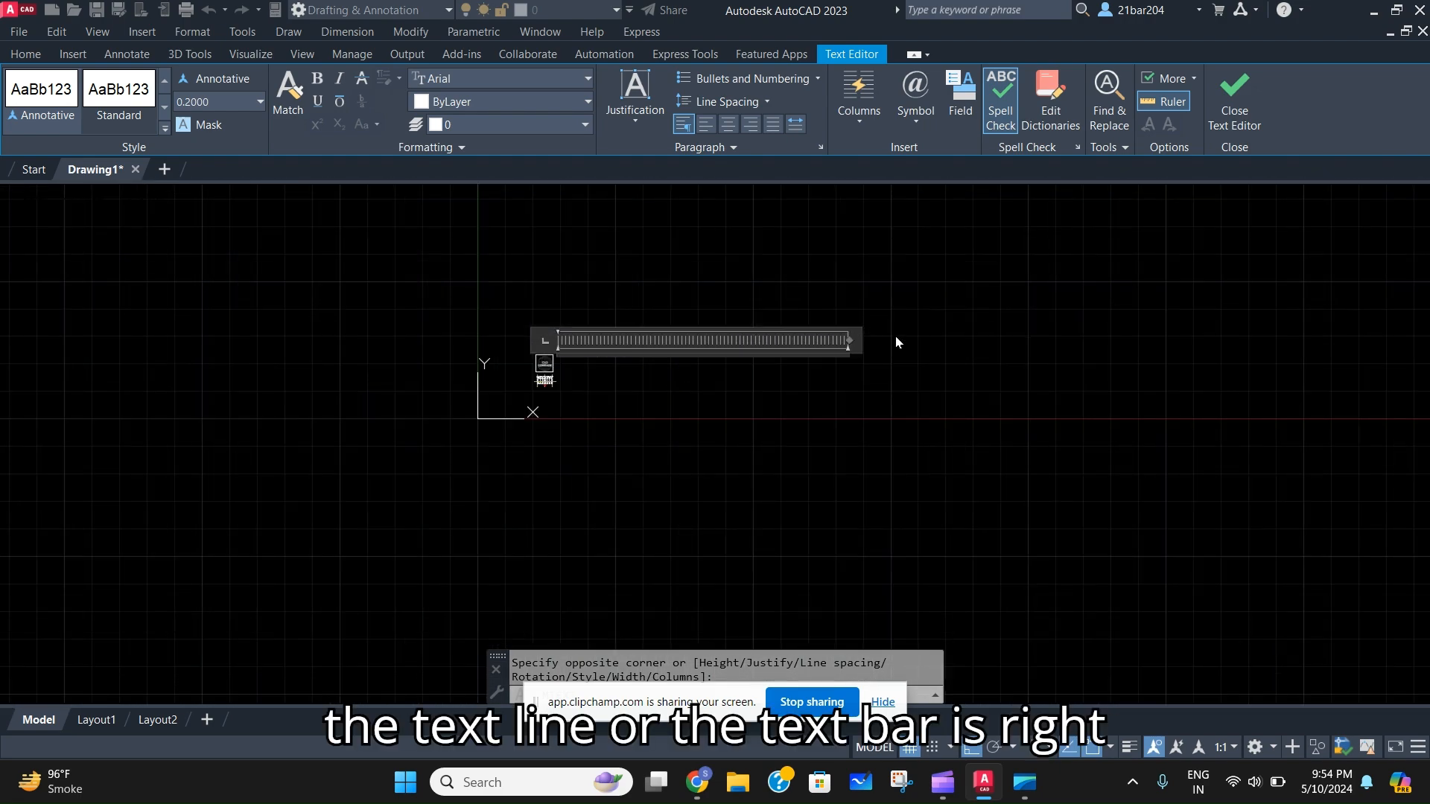
{"action": "left_click_drag", "start_coordinate": [839, 340], "coordinate": [587, 340]}
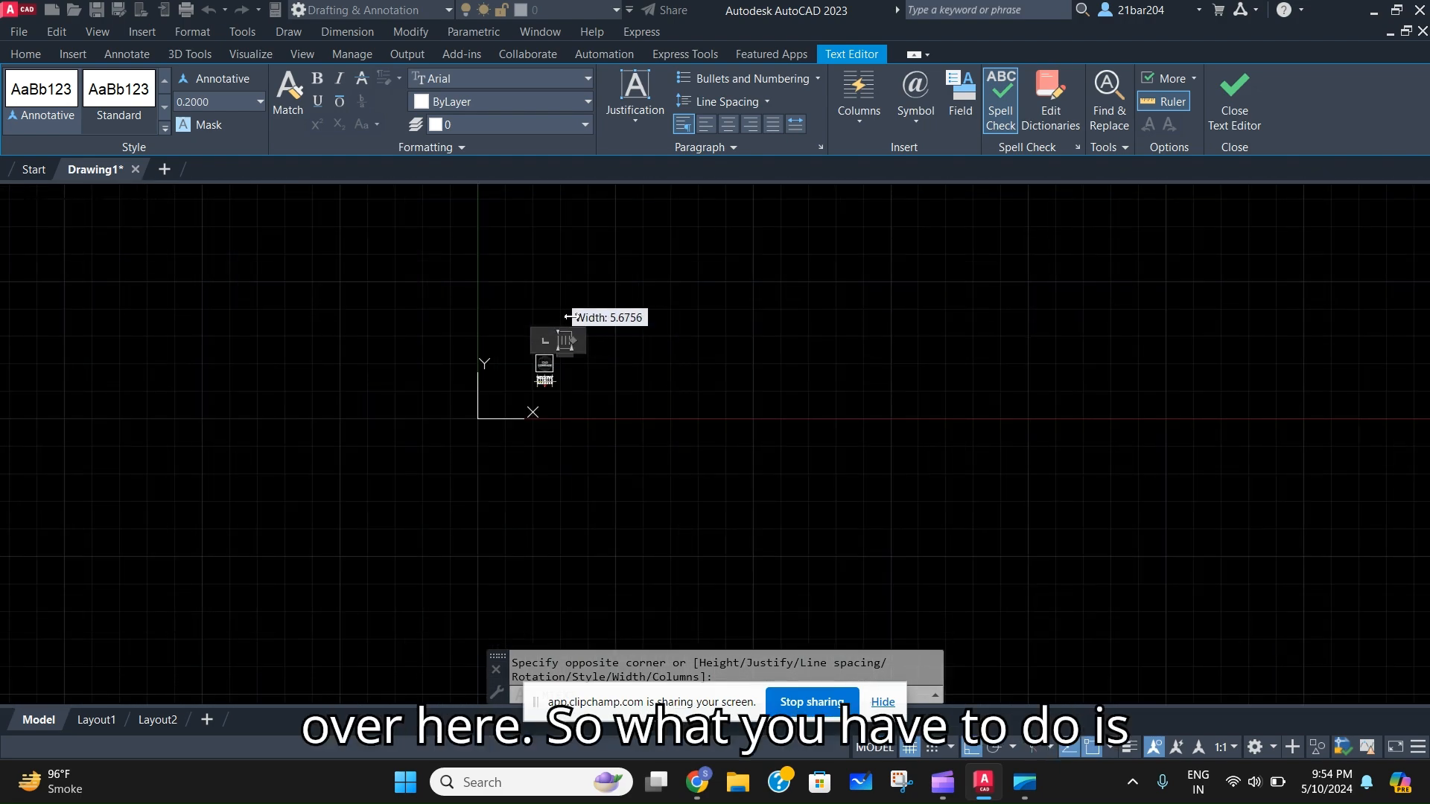
{"action": "scroll", "coordinate": [558, 357], "scroll_direction": "up", "scroll_amount": 10}
{"action": "scroll", "coordinate": [584, 301], "scroll_direction": "up", "scroll_amount": 8}
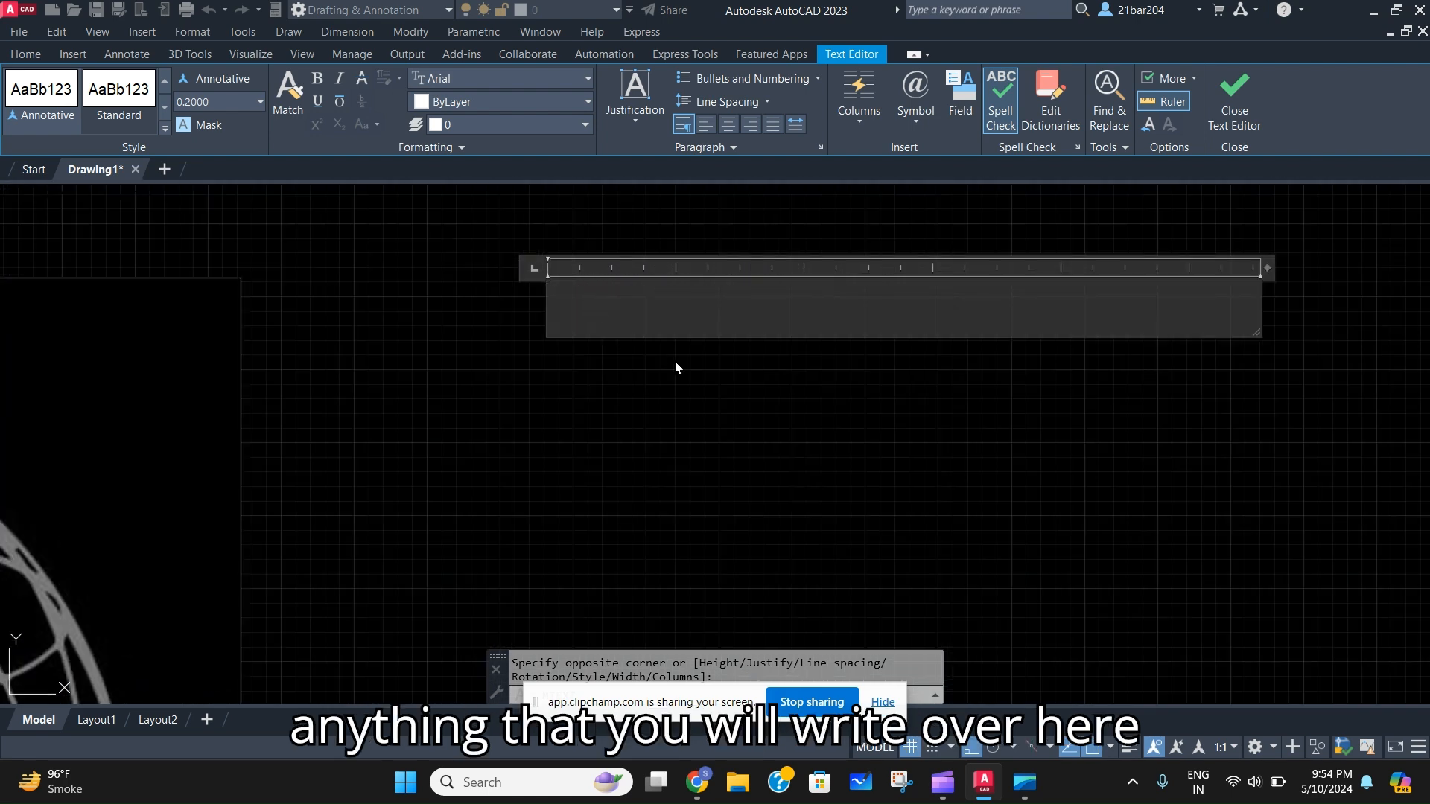
Enter the text "CAD COMRADE" in the text box and finish the multiline text
{"action": "scroll", "coordinate": [599, 328], "scroll_direction": "down", "scroll_amount": 6}
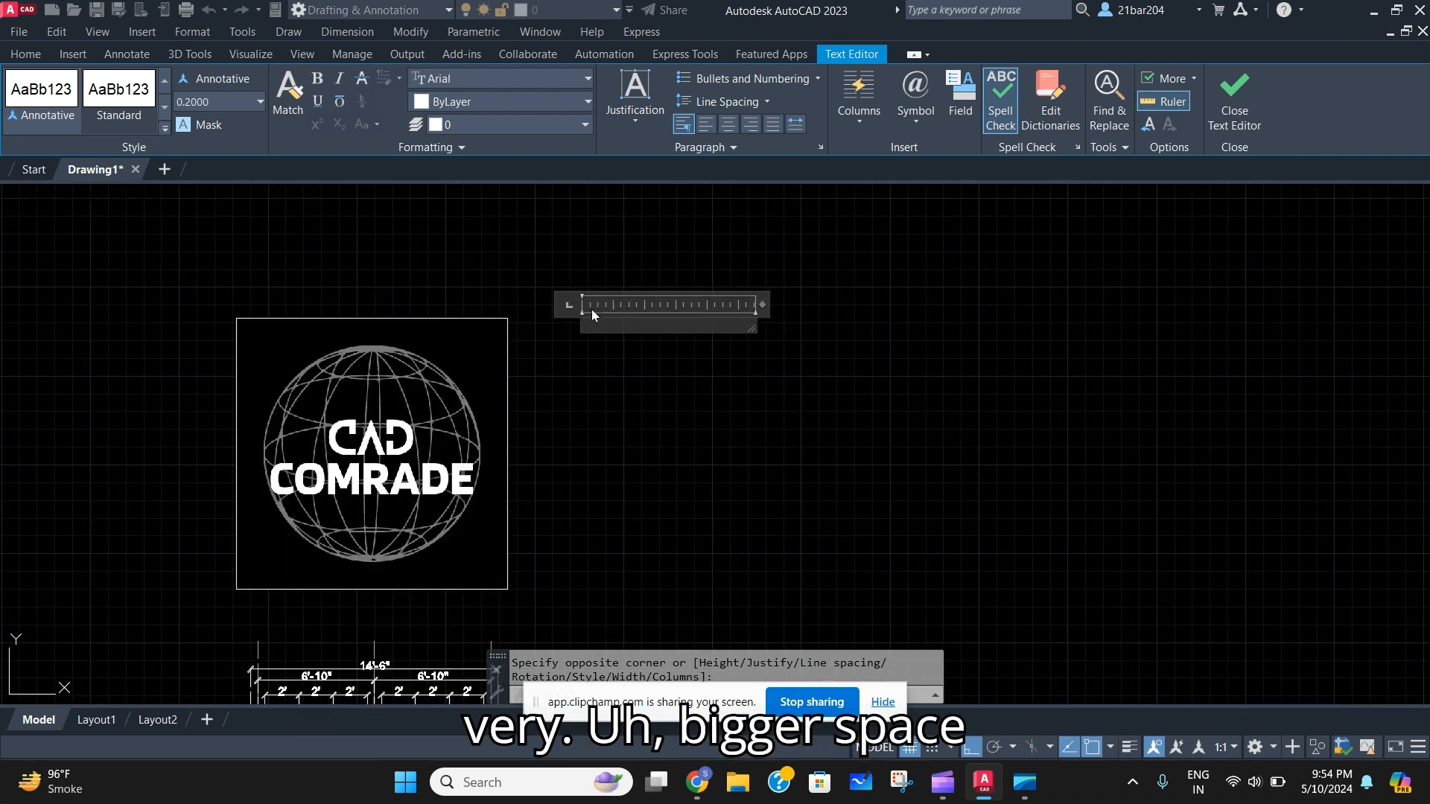
{"action": "scroll", "coordinate": [597, 312], "scroll_direction": "down", "scroll_amount": 8}
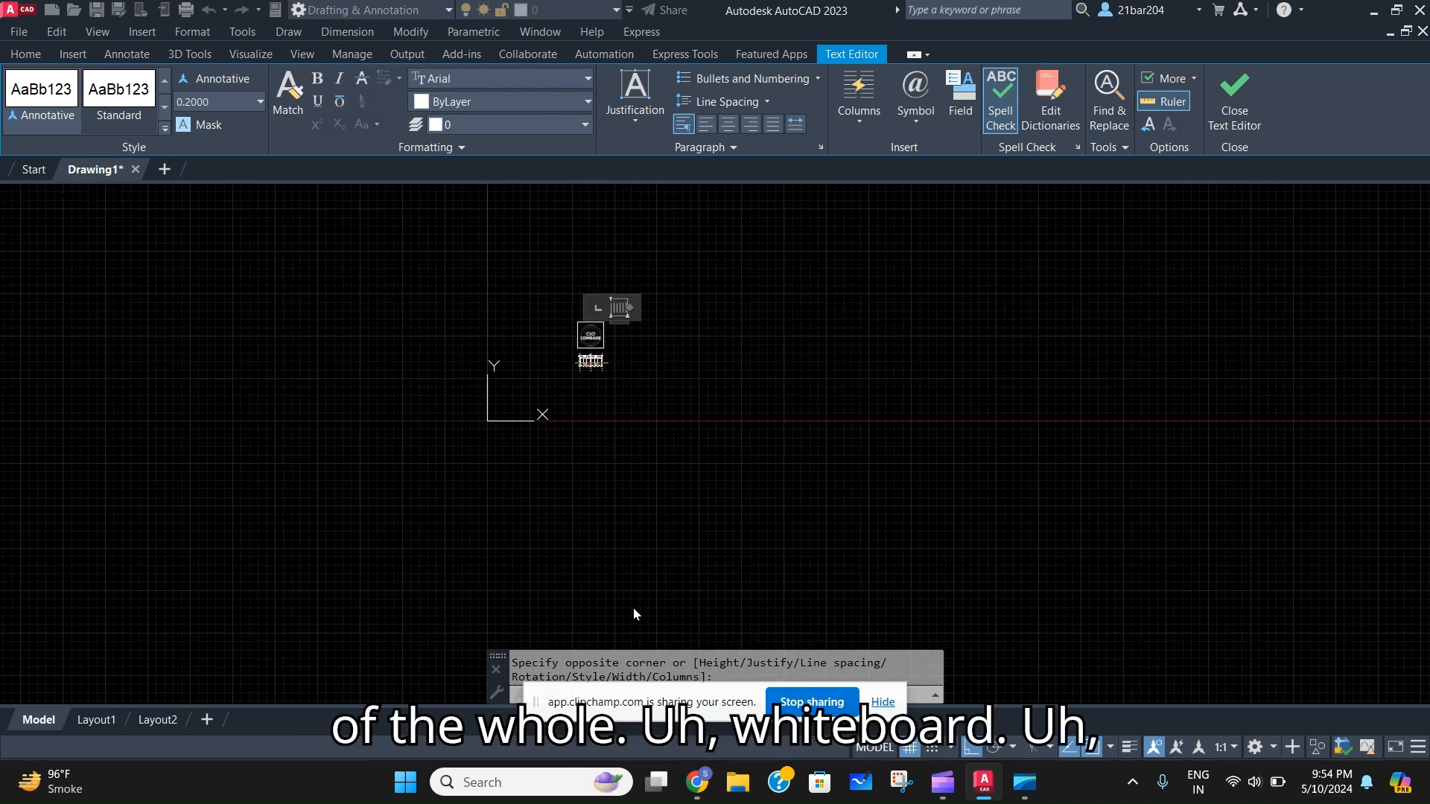
{"action": "scroll", "coordinate": [633, 306], "scroll_direction": "up", "scroll_amount": 10}
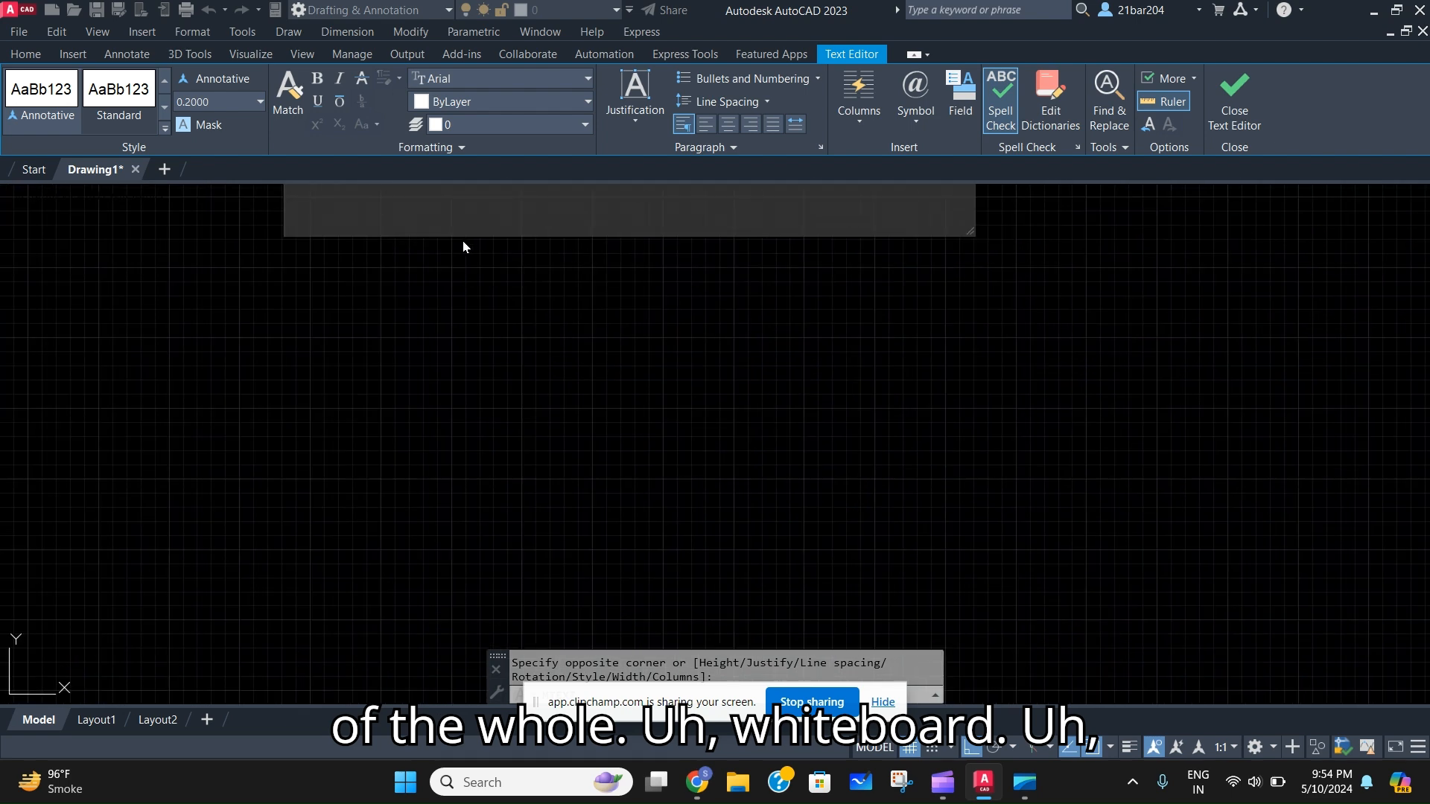
{"action": "middle_click_drag", "start_coordinate": [462, 247], "coordinate": [508, 410]}
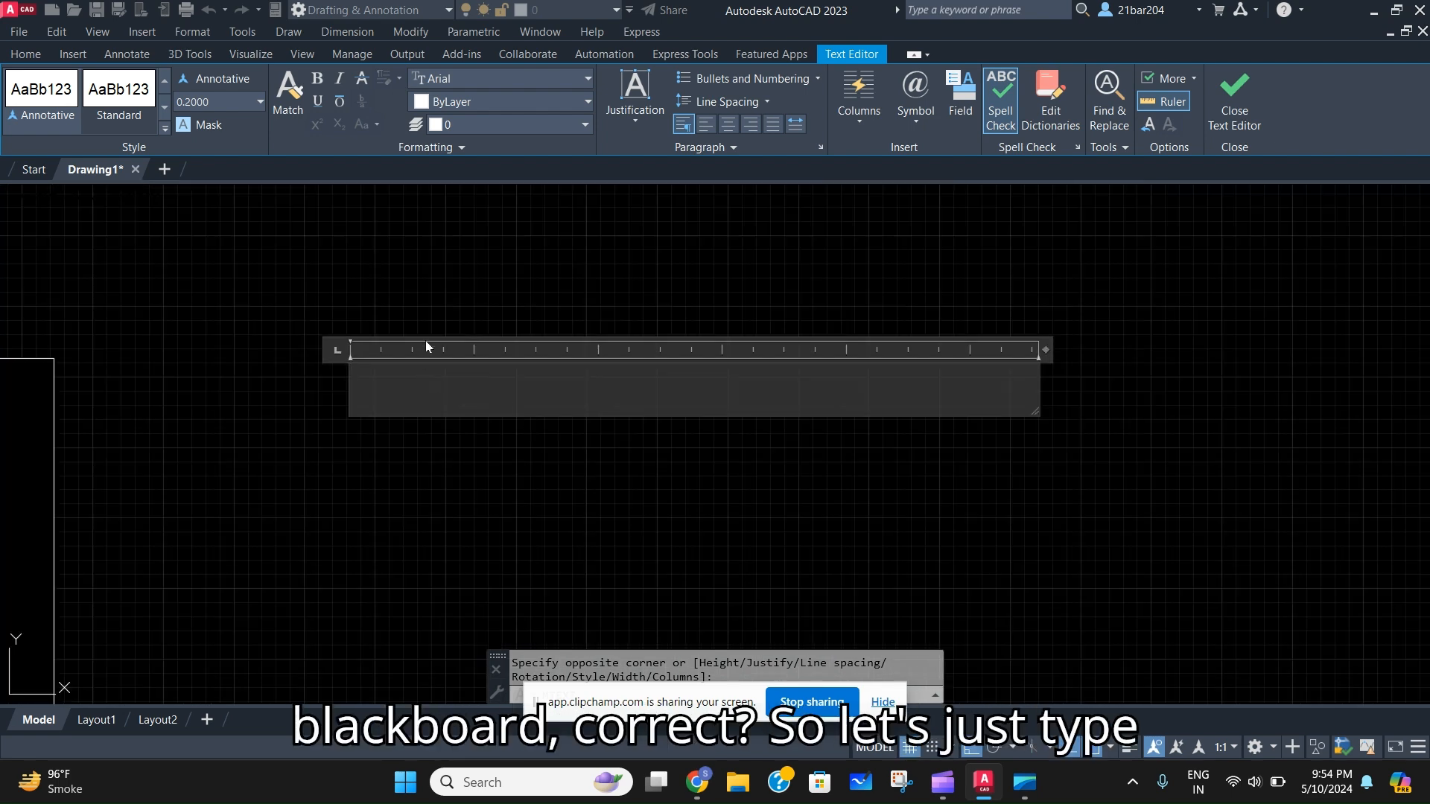
{"action": "scroll", "coordinate": [306, 431], "scroll_direction": "down", "scroll_amount": 3}
{"action": "scroll", "coordinate": [379, 417], "scroll_direction": "up", "scroll_amount": 3}
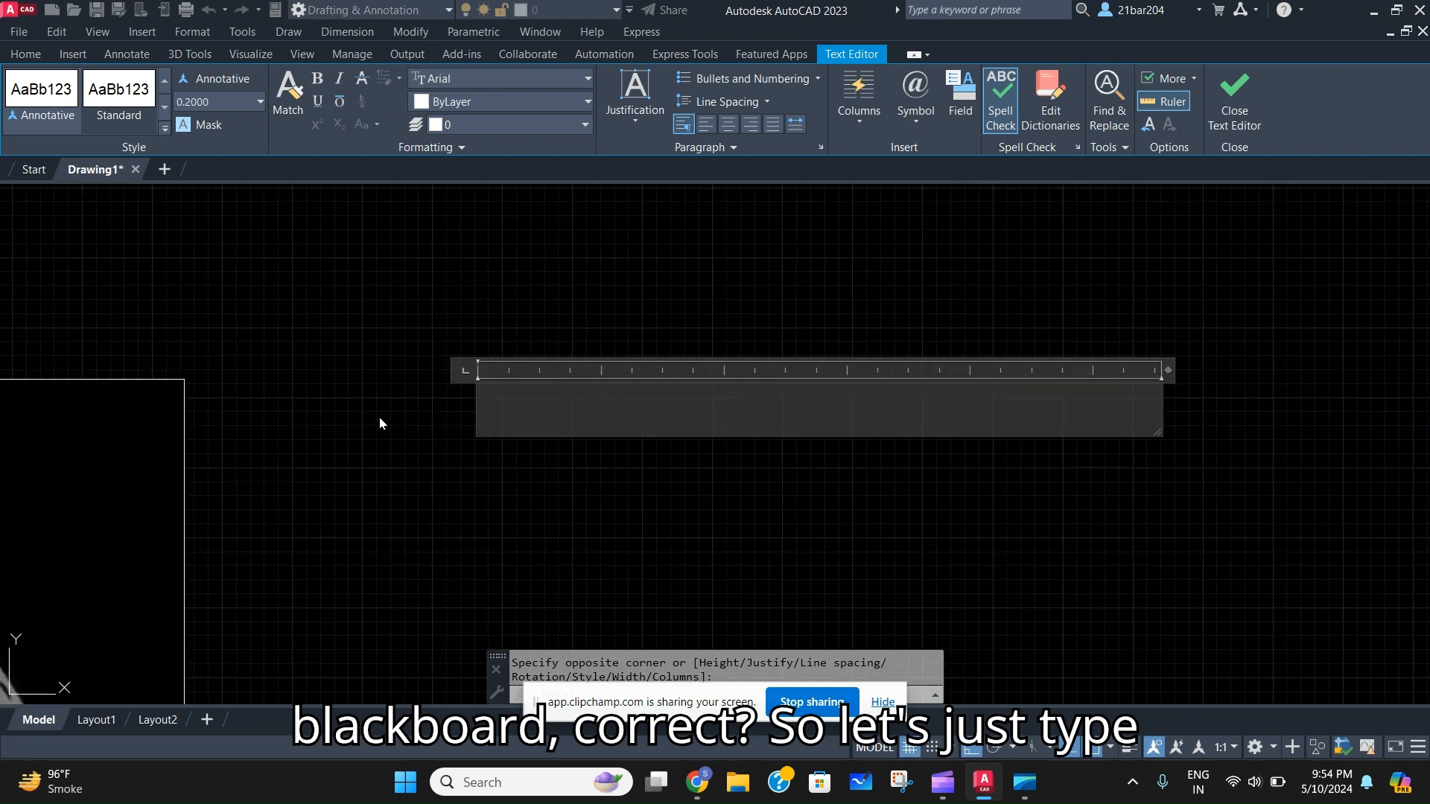
{"action": "type", "text": "CAD COMRADE"}
{"action": "left_click", "coordinate": [750, 517]}
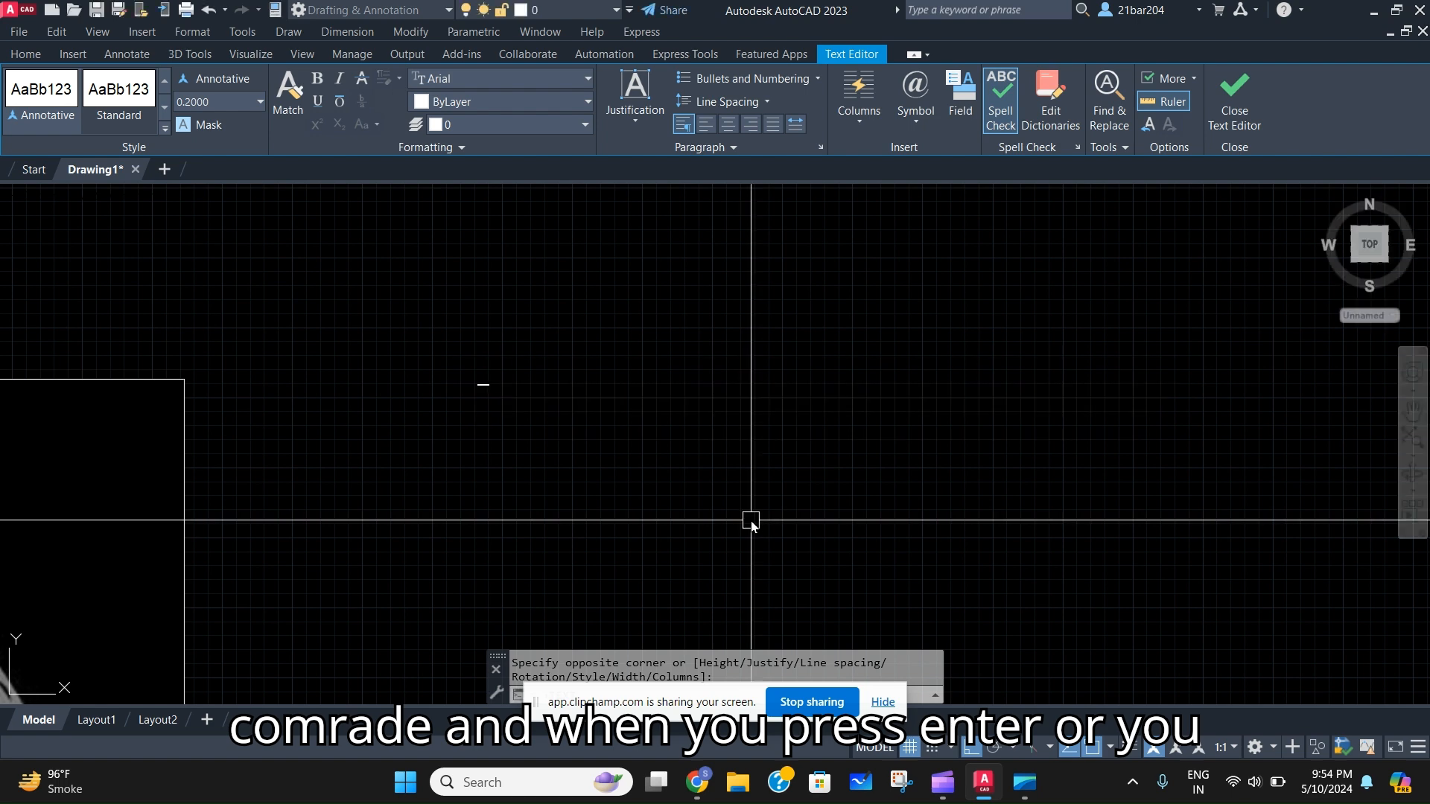
Reopen the CAD COMRADE text for editing and narrow its text box to about 2.16 units wide, just beyond the words
{"action": "scroll", "coordinate": [470, 386], "scroll_direction": "up", "scroll_amount": 12}
{"action": "left_click", "coordinate": [568, 314]}
{"action": "left_click", "coordinate": [770, 389]}
{"action": "scroll", "coordinate": [677, 396], "scroll_direction": "down", "scroll_amount": 2}
{"action": "scroll", "coordinate": [682, 393], "scroll_direction": "up", "scroll_amount": 2}
{"action": "double_click", "coordinate": [792, 396]}
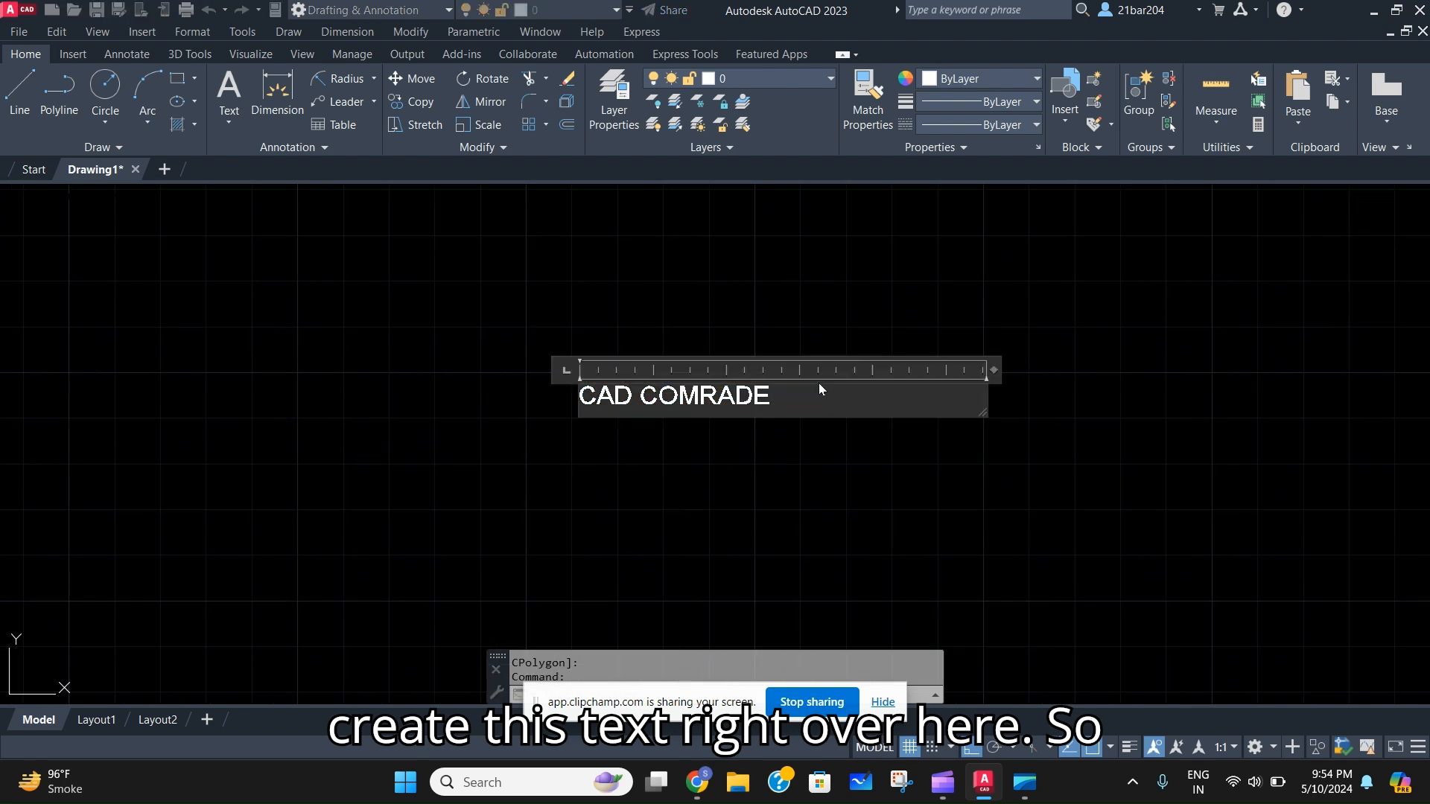
{"action": "left_click_drag", "start_coordinate": [986, 371], "coordinate": [800, 360]}
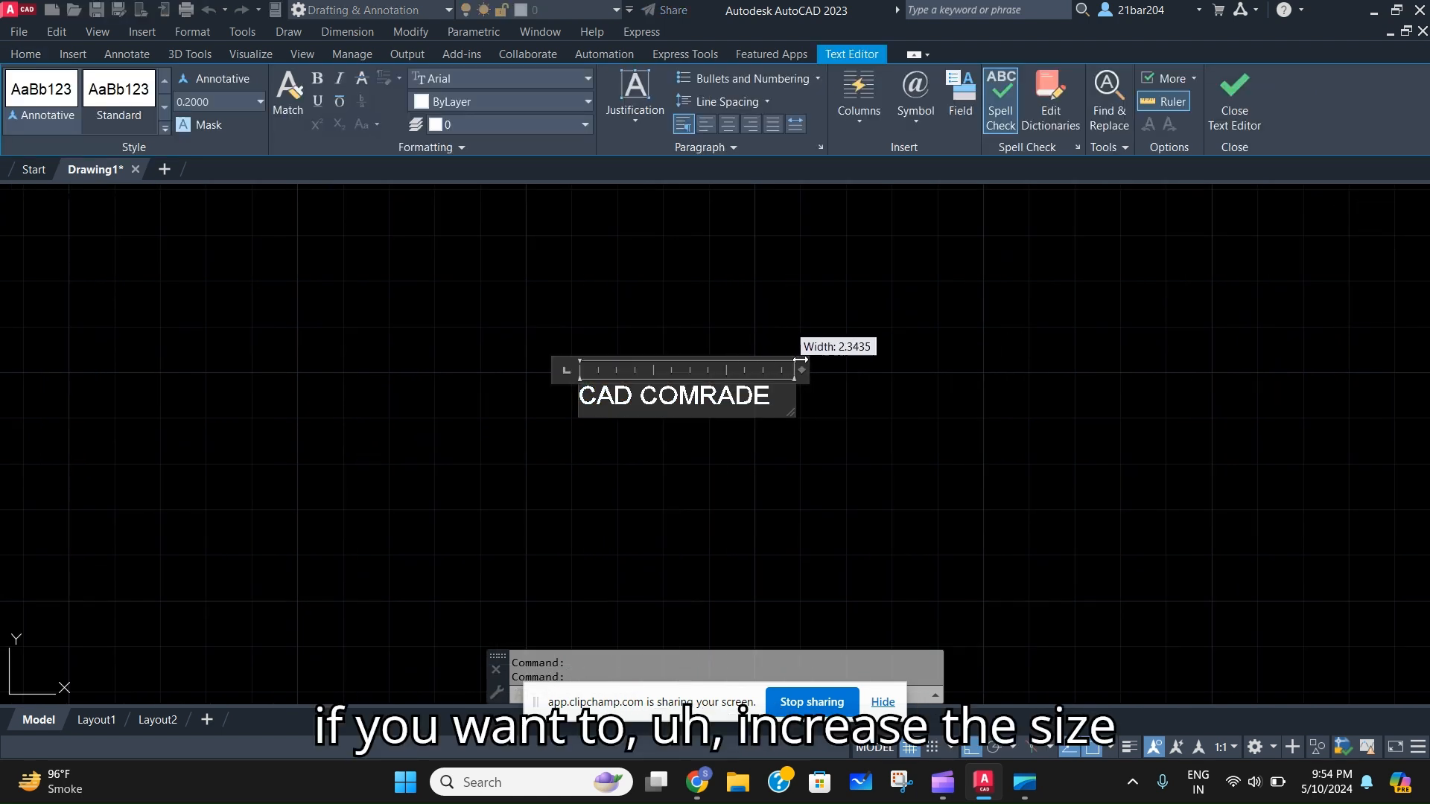
{"action": "left_click", "coordinate": [794, 449]}
Inspect the CAD COMRADE text's properties, including text height, style and line spacing, and close the property list
{"action": "left_click", "coordinate": [706, 460]}
{"action": "left_click", "coordinate": [637, 342]}
{"action": "type", "text": "PRO"}
{"action": "key", "text": "Return"}
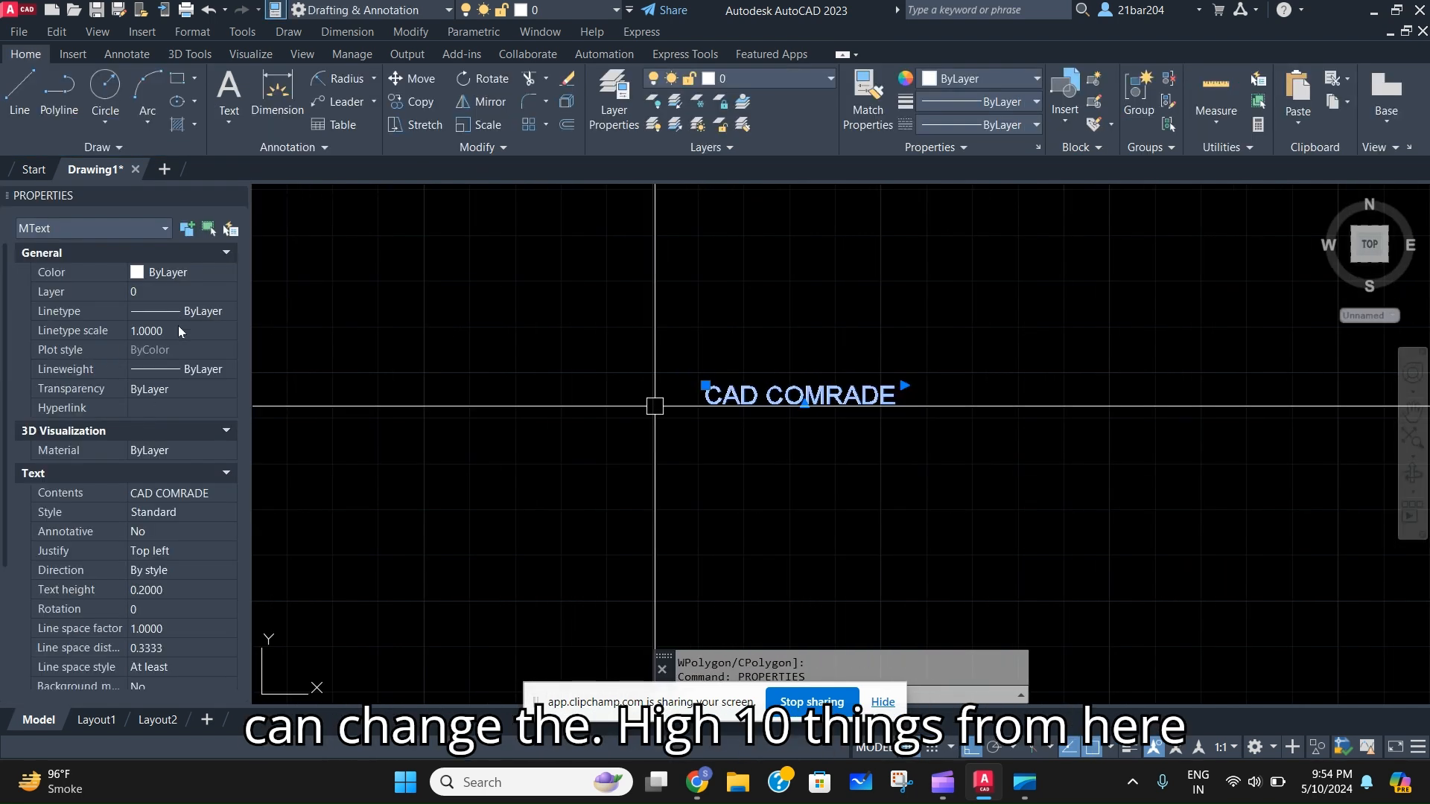
{"action": "scroll", "coordinate": [81, 480], "scroll_direction": "down", "scroll_amount": 3}
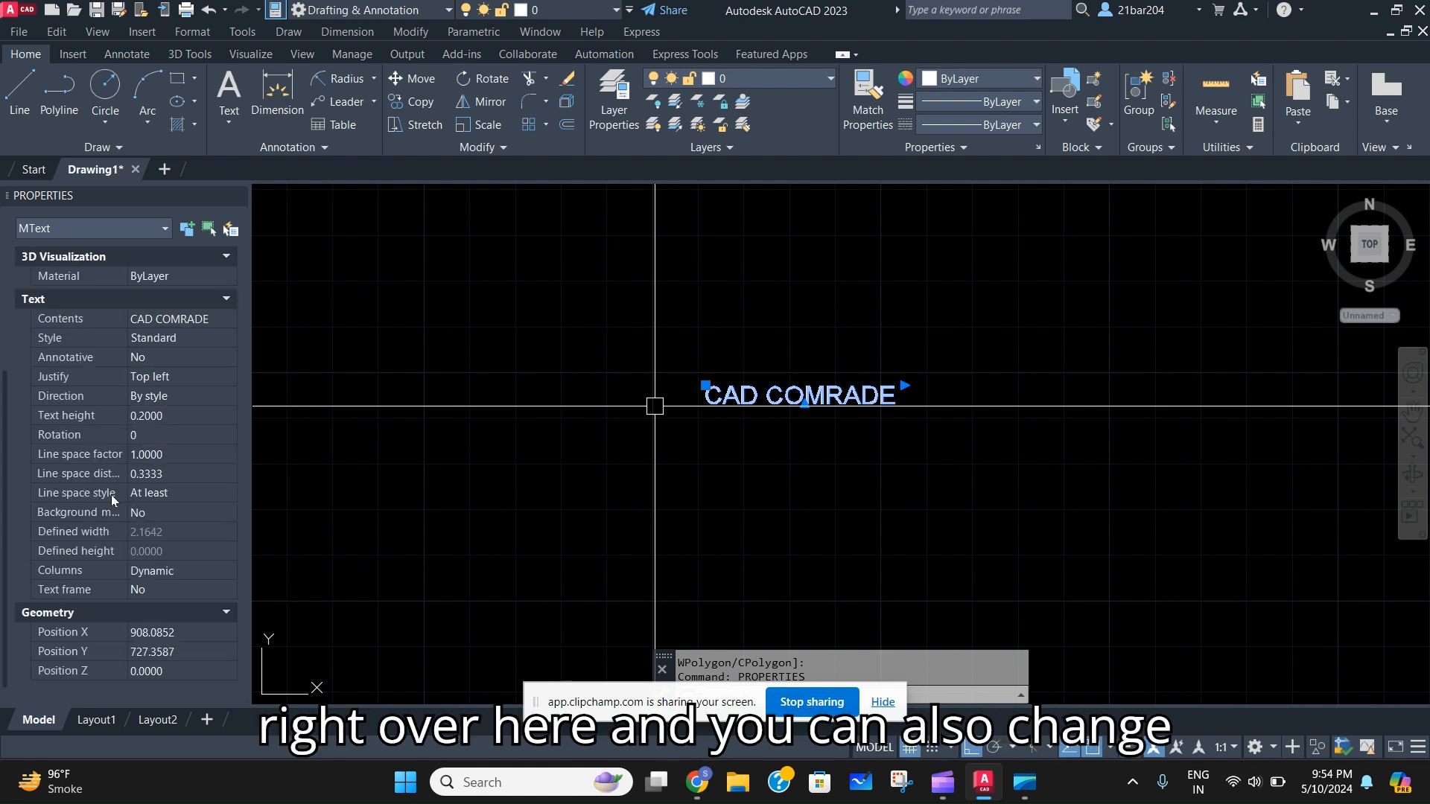
{"action": "key", "text": "Escape"}
{"action": "left_click", "coordinate": [236, 194]}
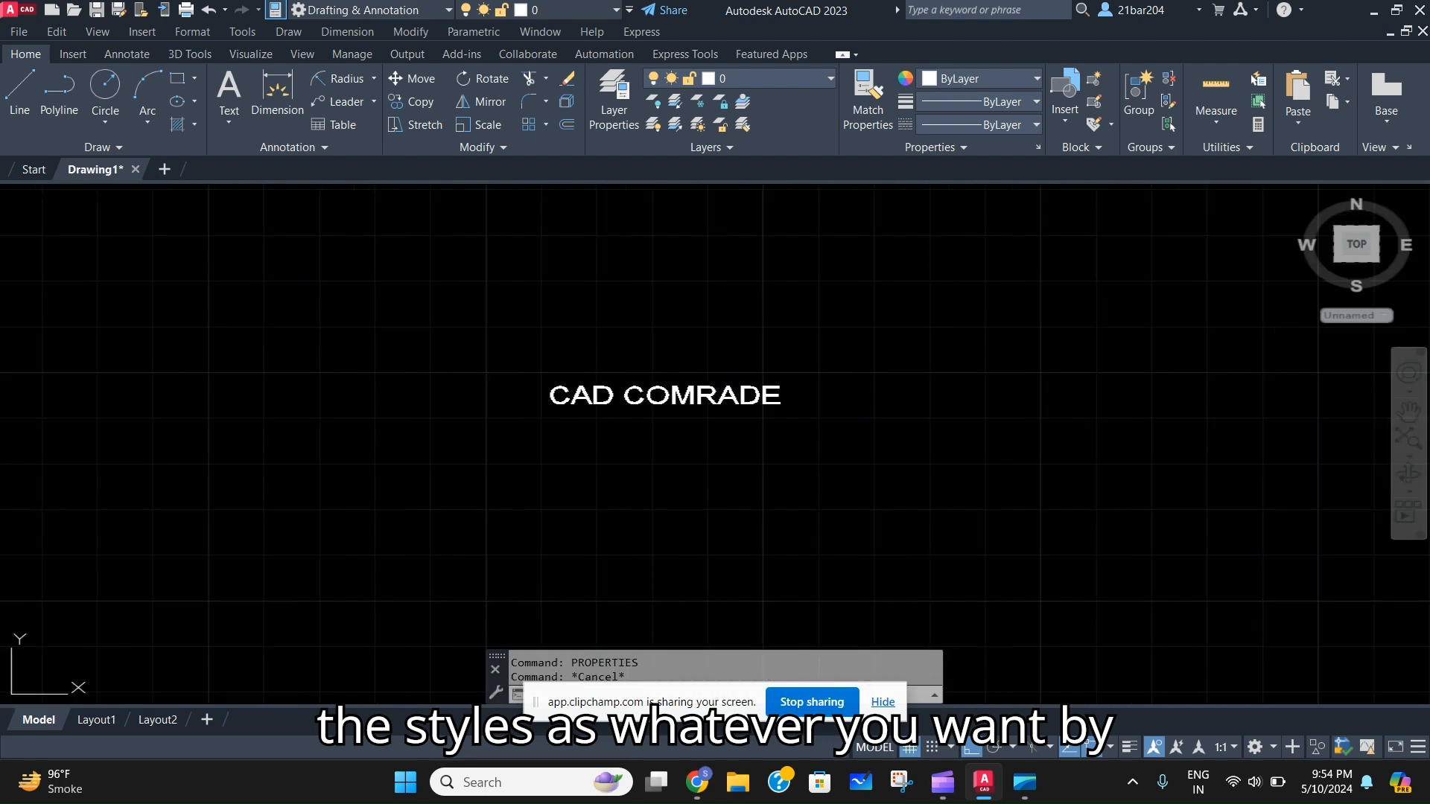
Open the CAD COMRADE text for editing to view its formatting options, and leave it without changes
{"action": "left_click", "coordinate": [688, 398]}
{"action": "double_click", "coordinate": [713, 400]}
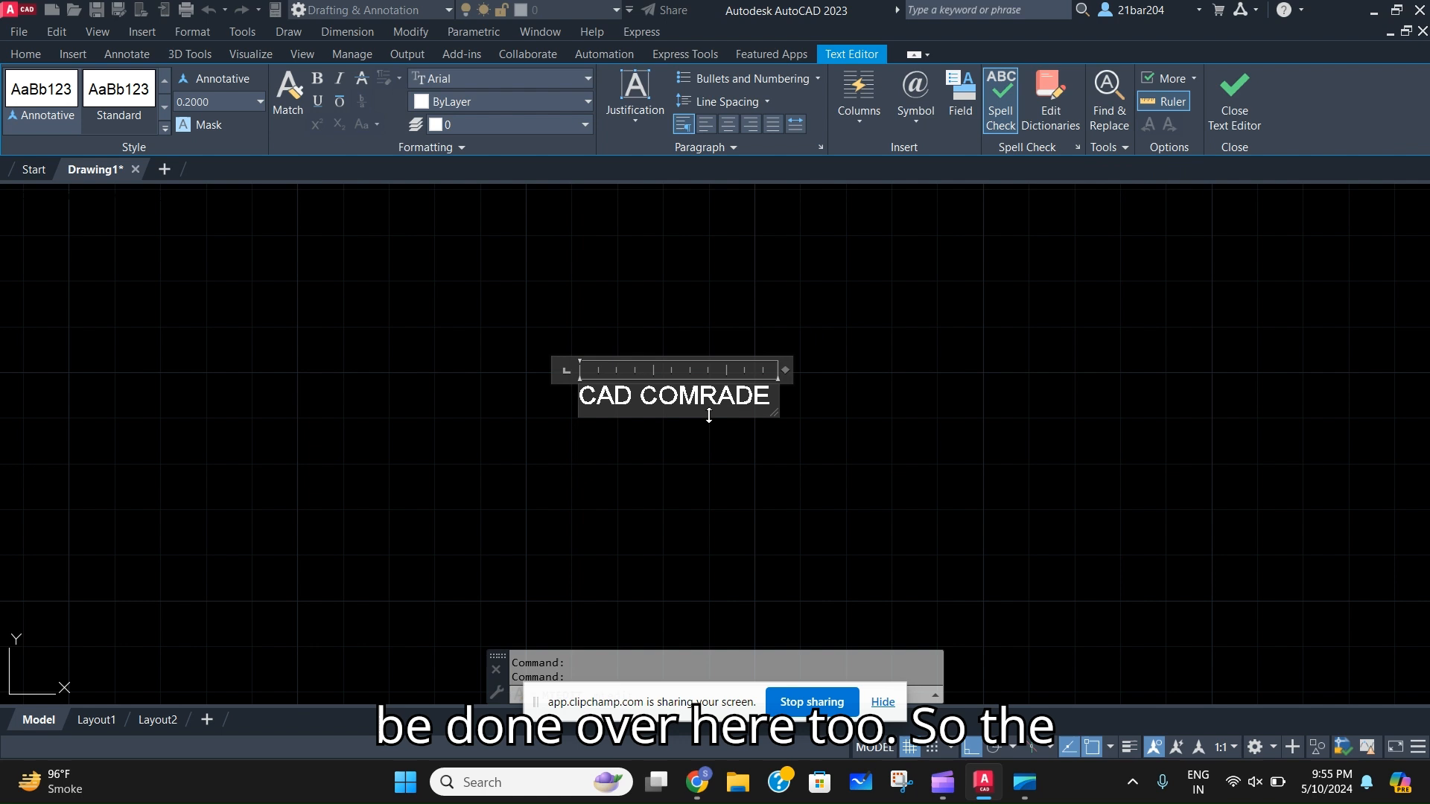
{"action": "key", "text": "Escape"}
{"action": "left_click", "coordinate": [684, 438]}
{"action": "left_click", "coordinate": [638, 402]}
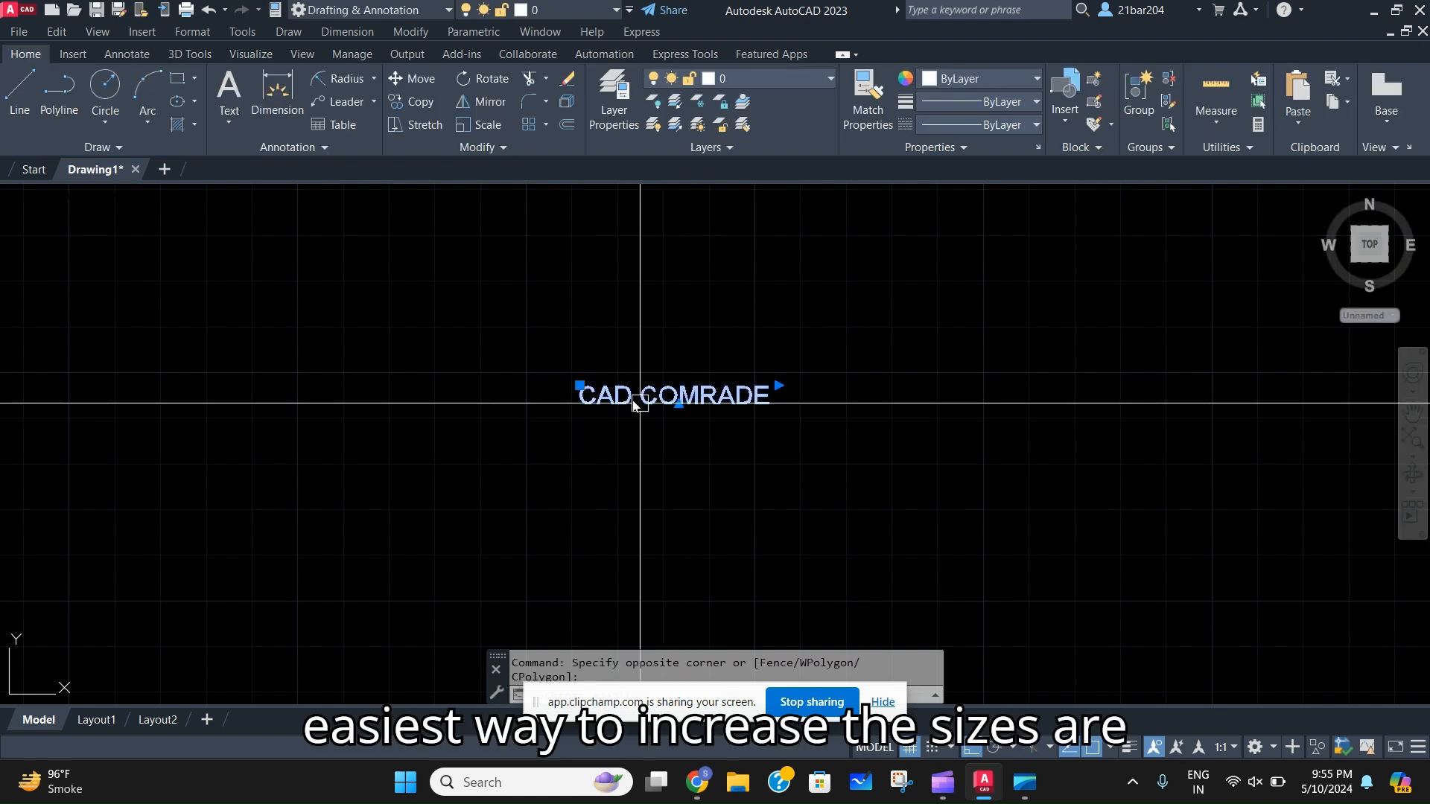
{"action": "double_click", "coordinate": [573, 424]}
{"action": "type", "text": "SC"}
{"action": "key", "text": "BackSpace"}
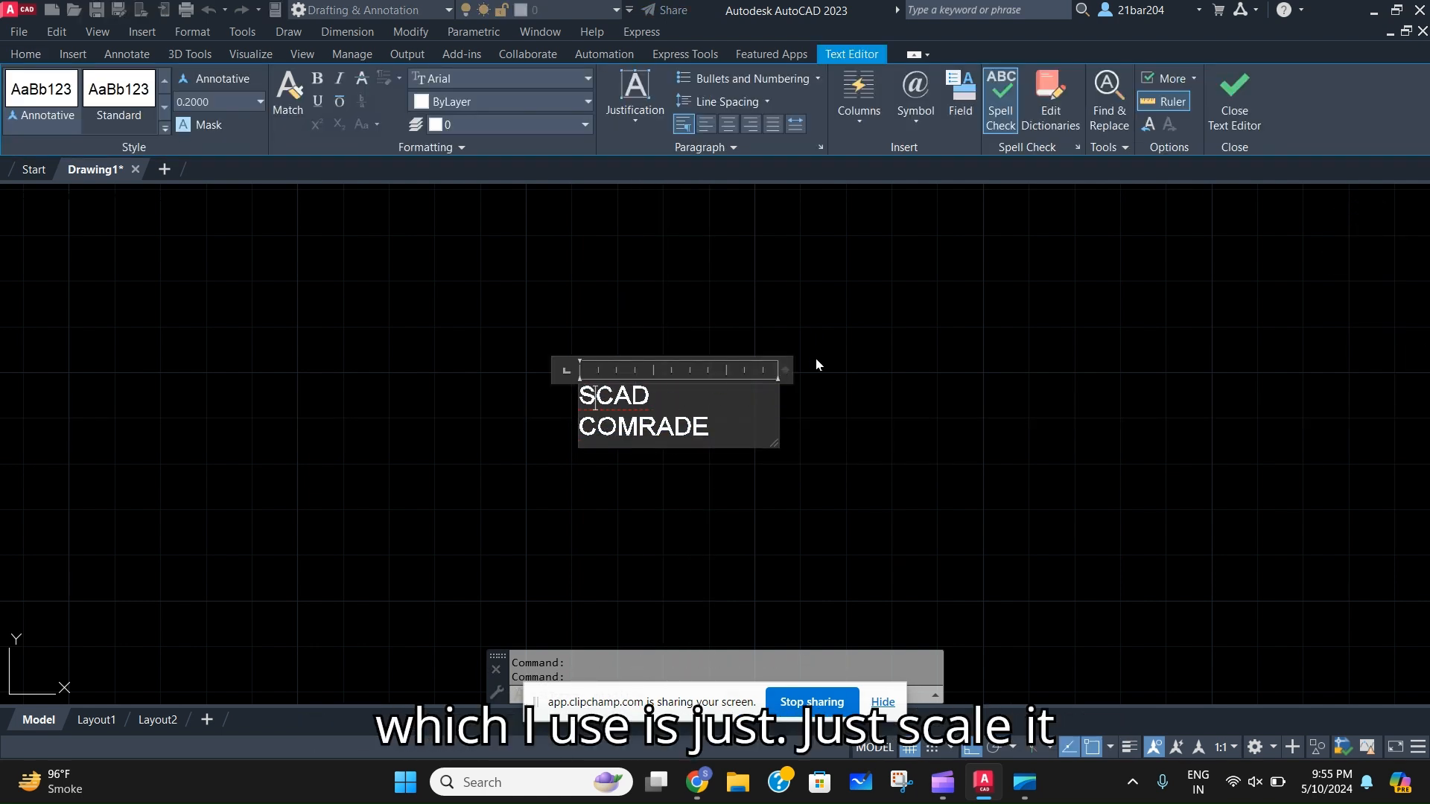
{"action": "key", "text": "BackSpace"}
{"action": "left_click", "coordinate": [815, 359]}
{"action": "left_click", "coordinate": [721, 414]}
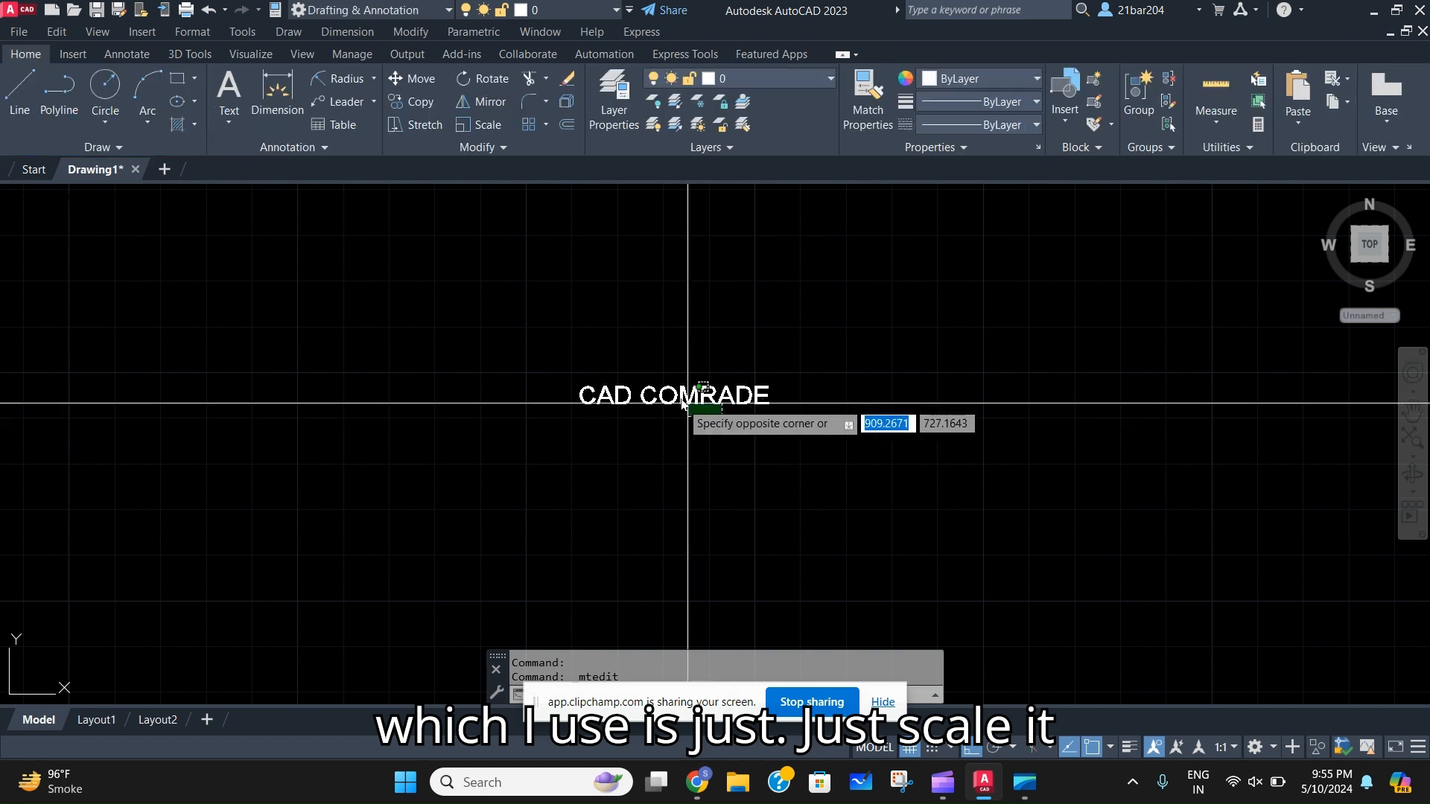
{"action": "left_click", "coordinate": [599, 497]}
{"action": "type", "text": "SVC"}
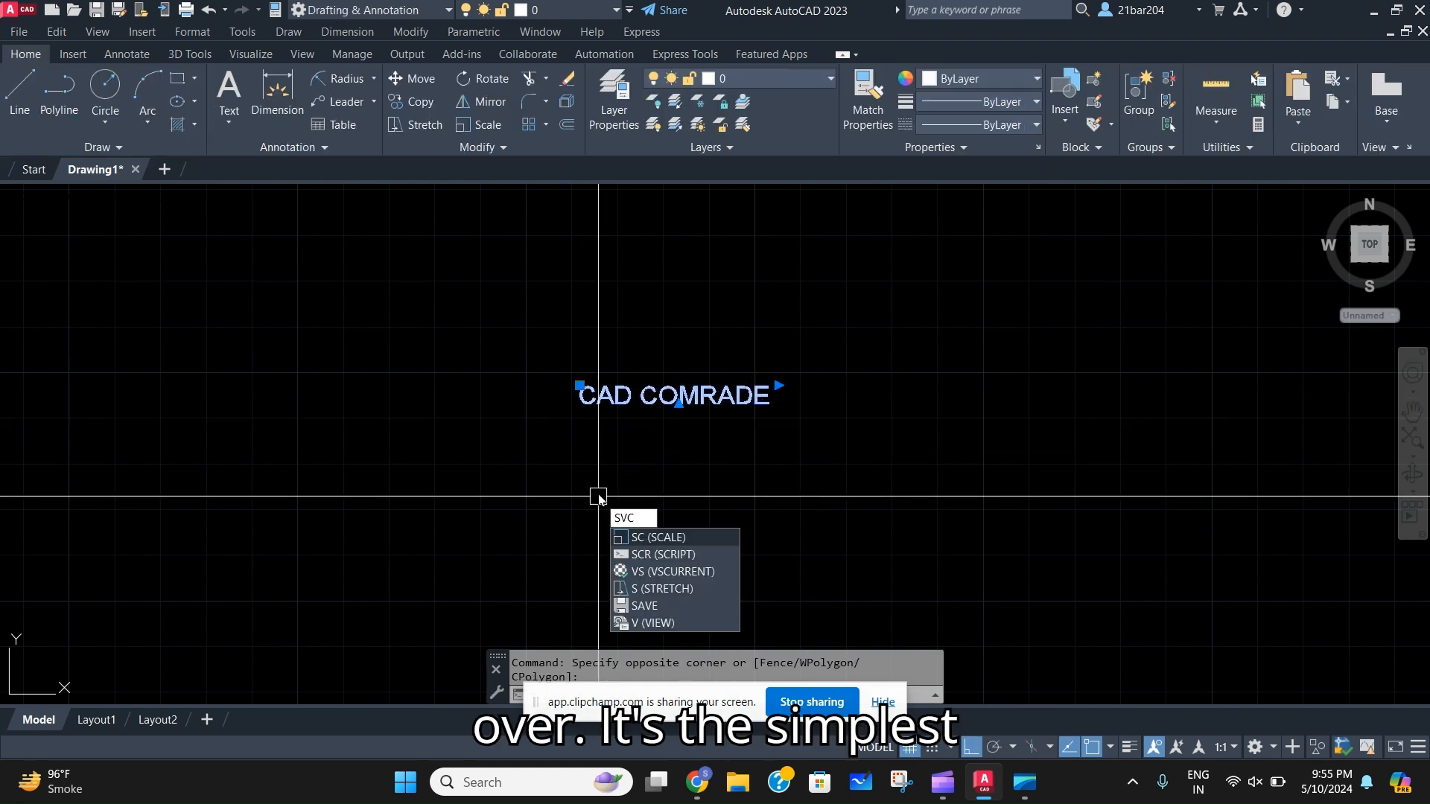
{"action": "key", "text": "Return"}
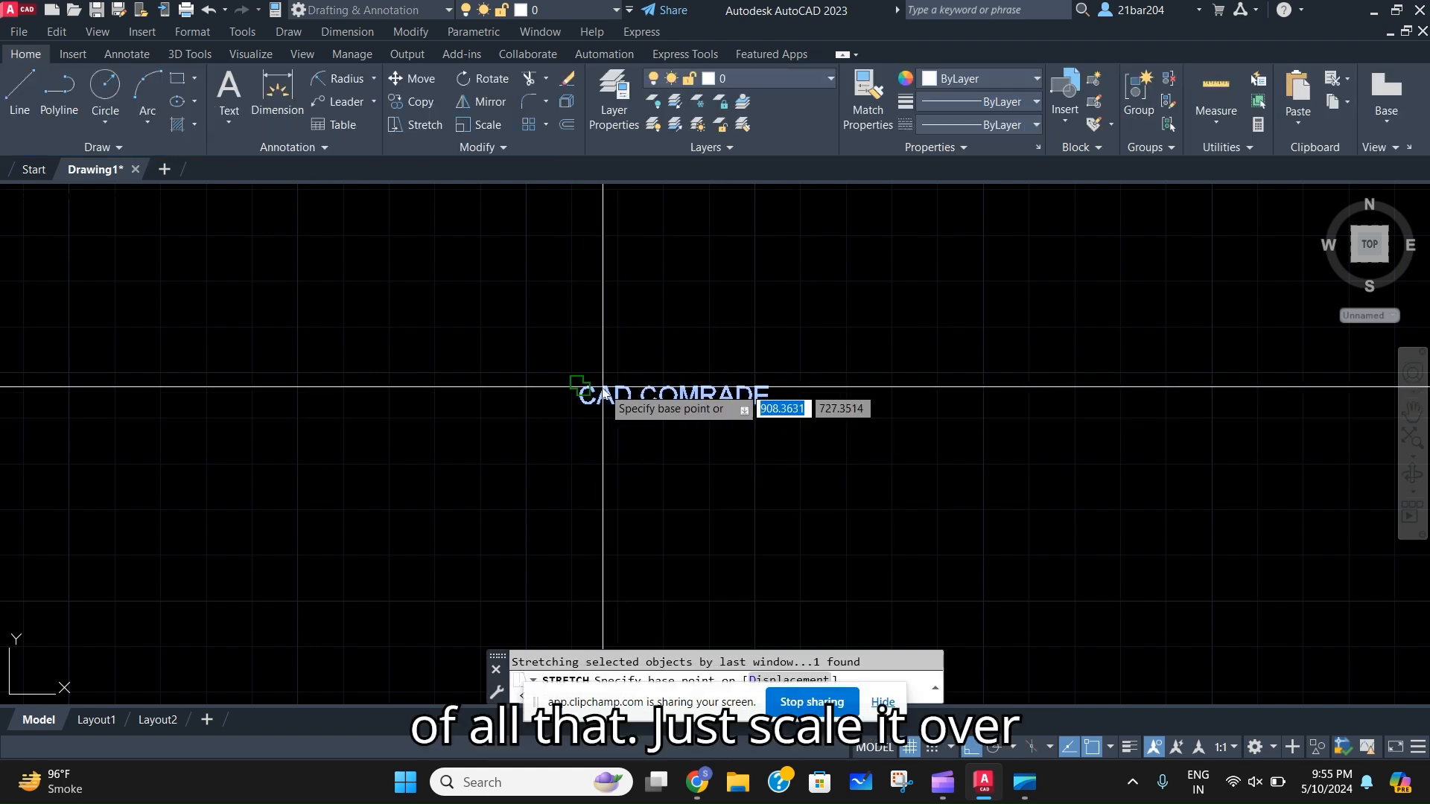
{"action": "key", "text": "Escape"}
Scale up the CAD COMRADE text from a base point at its left end, to a text height of about 11.06
{"action": "type", "text": "SC"}
{"action": "key", "text": "Return"}
{"action": "left_click", "coordinate": [627, 404]}
{"action": "key", "text": "Return"}
{"action": "left_click", "coordinate": [579, 406]}
{"action": "scroll", "coordinate": [750, 441], "scroll_direction": "down", "scroll_amount": 12}
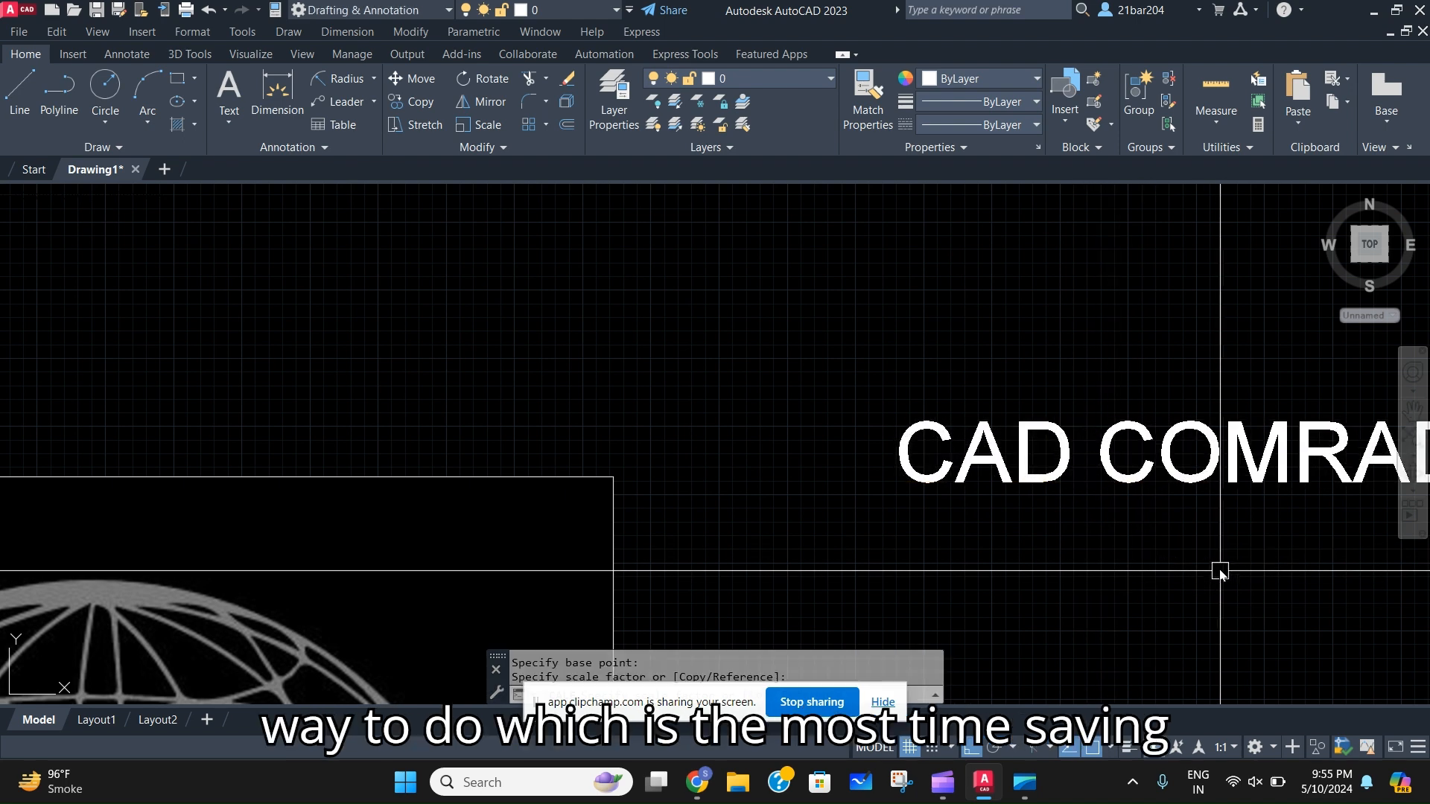
Move the enlarged CAD COMRADE text slightly downward so it sits beside the upper part of the logo frame
{"action": "scroll", "coordinate": [791, 498], "scroll_direction": "down", "scroll_amount": 4}
{"action": "scroll", "coordinate": [788, 458], "scroll_direction": "up", "scroll_amount": 4}
{"action": "middle_click_drag", "start_coordinate": [913, 538], "coordinate": [864, 485]}
{"action": "type", "text": "M"}
{"action": "key", "text": "Return"}
{"action": "left_click", "coordinate": [1113, 444]}
{"action": "left_click", "coordinate": [1097, 502]}
{"action": "key", "text": "Escape"}
Open the CAD COMRADE text for editing to inspect its text height setting, and close the editor without changes
{"action": "left_click", "coordinate": [751, 497]}
{"action": "left_click", "coordinate": [695, 450]}
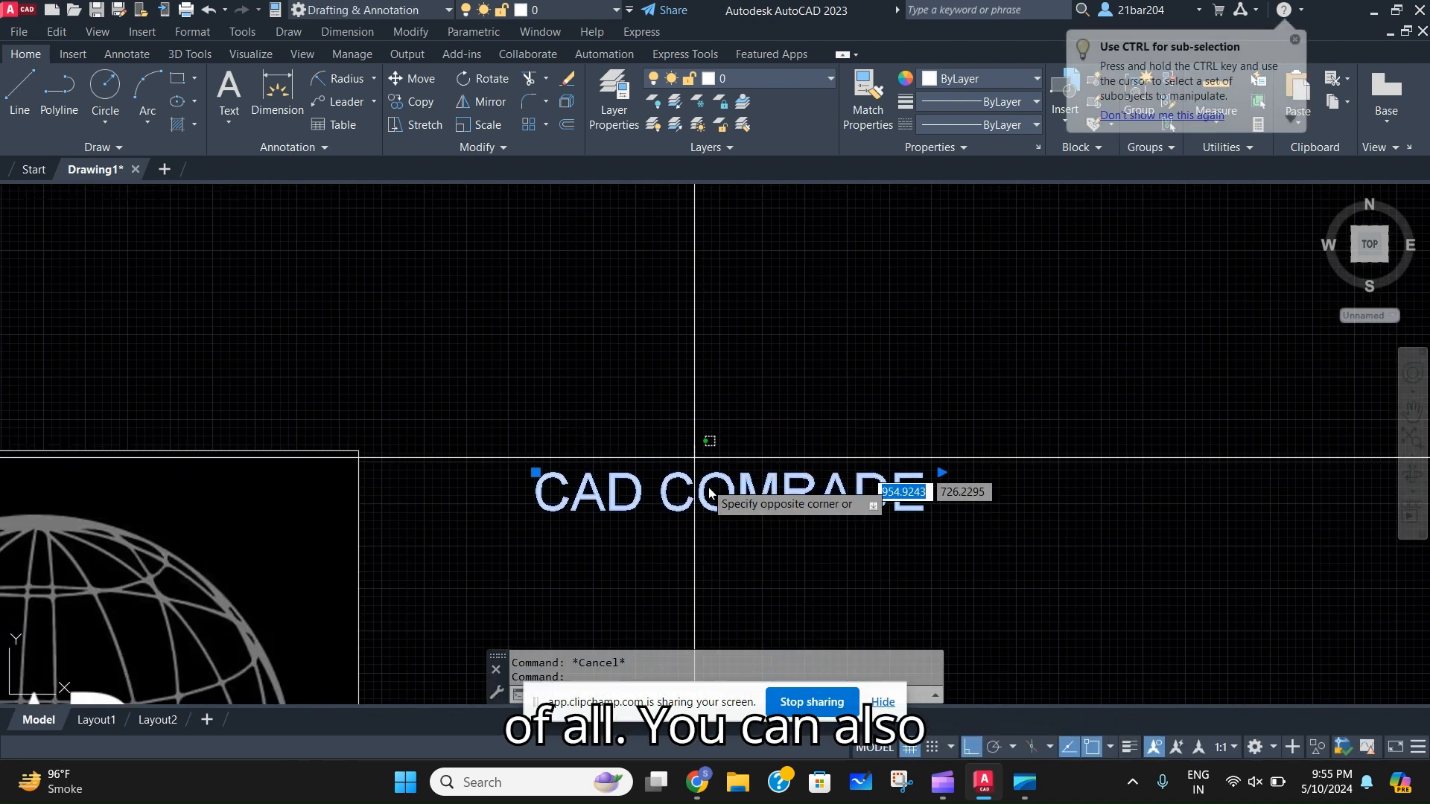
{"action": "key", "text": "Escape"}
{"action": "double_click", "coordinate": [789, 500]}
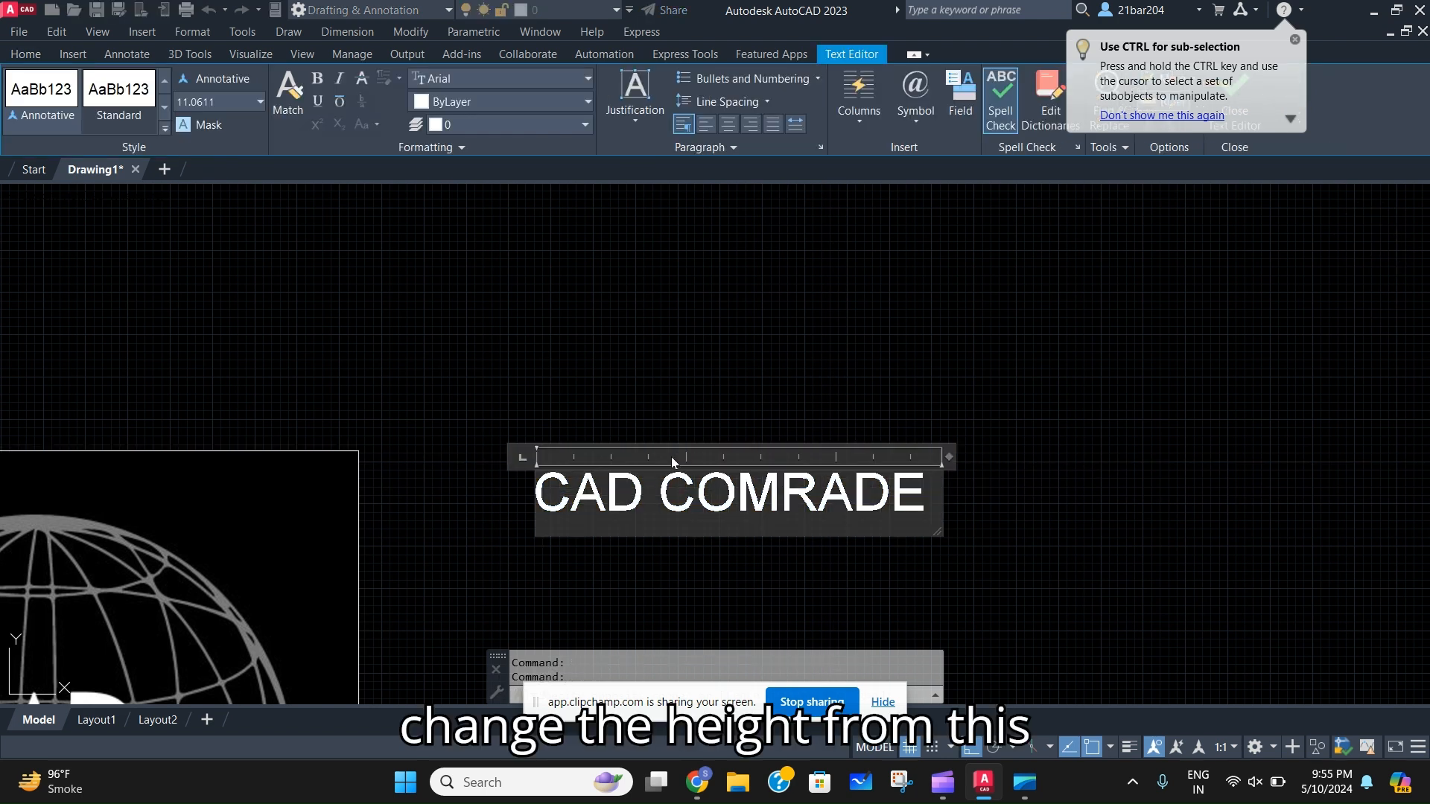
{"action": "left_click", "coordinate": [254, 104]}
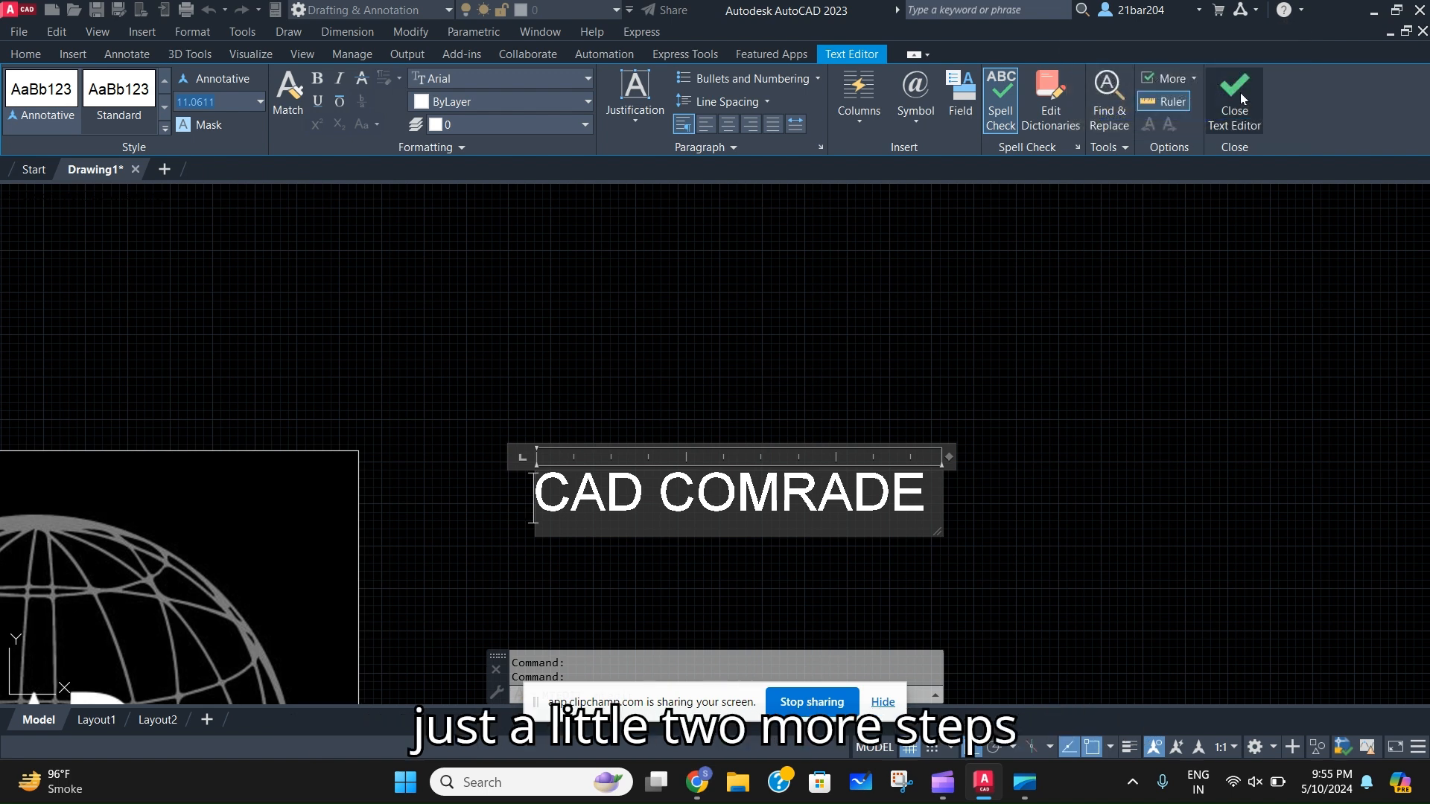
{"action": "left_click", "coordinate": [1240, 92]}
{"action": "scroll", "coordinate": [837, 487], "scroll_direction": "down", "scroll_amount": 1}
{"action": "middle_click_drag", "start_coordinate": [837, 486], "coordinate": [744, 480]}
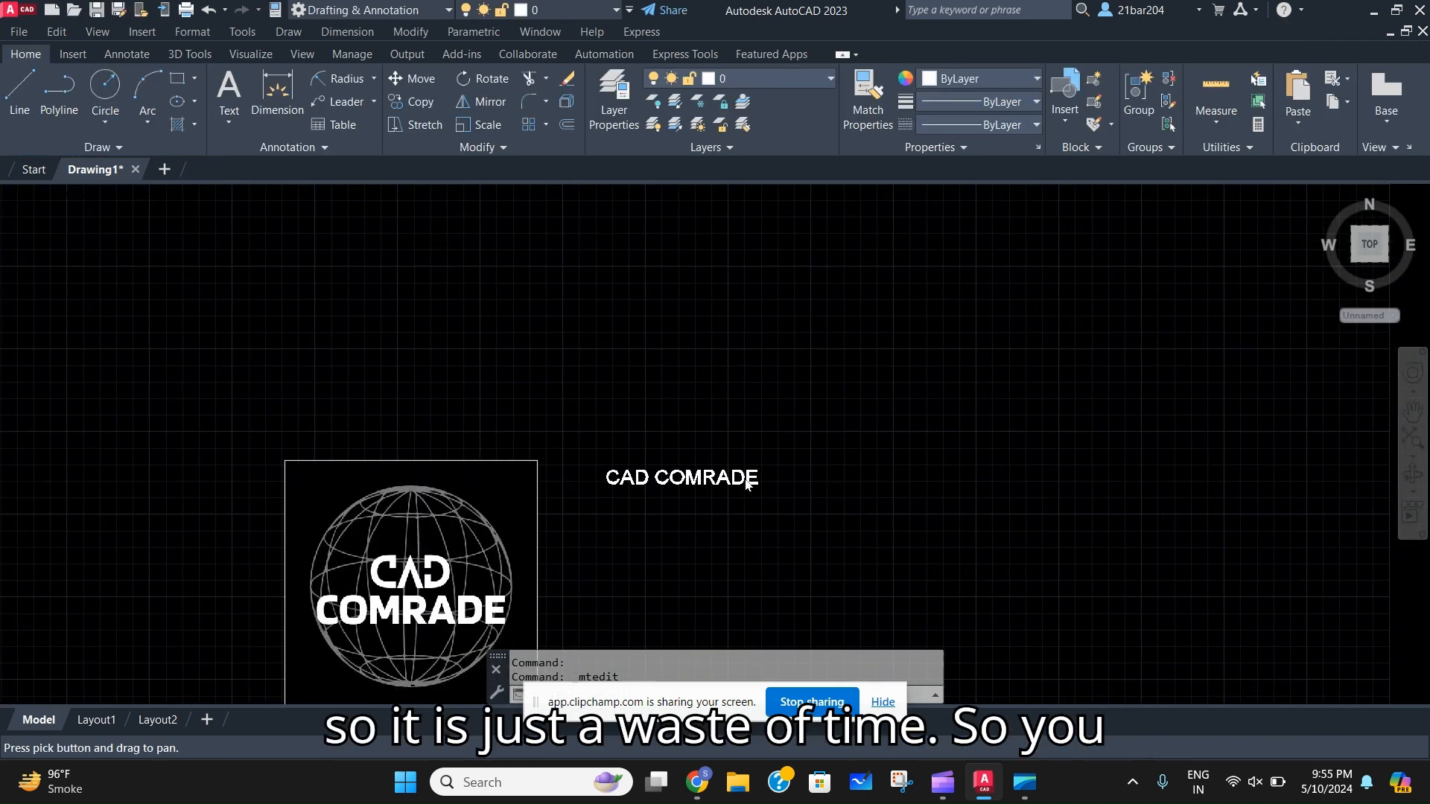
{"action": "scroll", "coordinate": [651, 437], "scroll_direction": "up", "scroll_amount": 1}
{"action": "scroll", "coordinate": [652, 464], "scroll_direction": "down", "scroll_amount": 1}
{"action": "mouse_move", "coordinate": [654, 466]}
{"action": "middle_mouse_down"}
{"action": "mouse_move", "coordinate": [594, 468]}
{"action": "mouse_move", "coordinate": [587, 409]}
{"action": "middle_mouse_up"}
{"action": "scroll", "coordinate": [663, 469], "scroll_direction": "up", "scroll_amount": 2}
{"action": "scroll", "coordinate": [755, 504], "scroll_direction": "up", "scroll_amount": 3}
{"action": "type", "text": "L"}
{"action": "key", "text": "Return"}
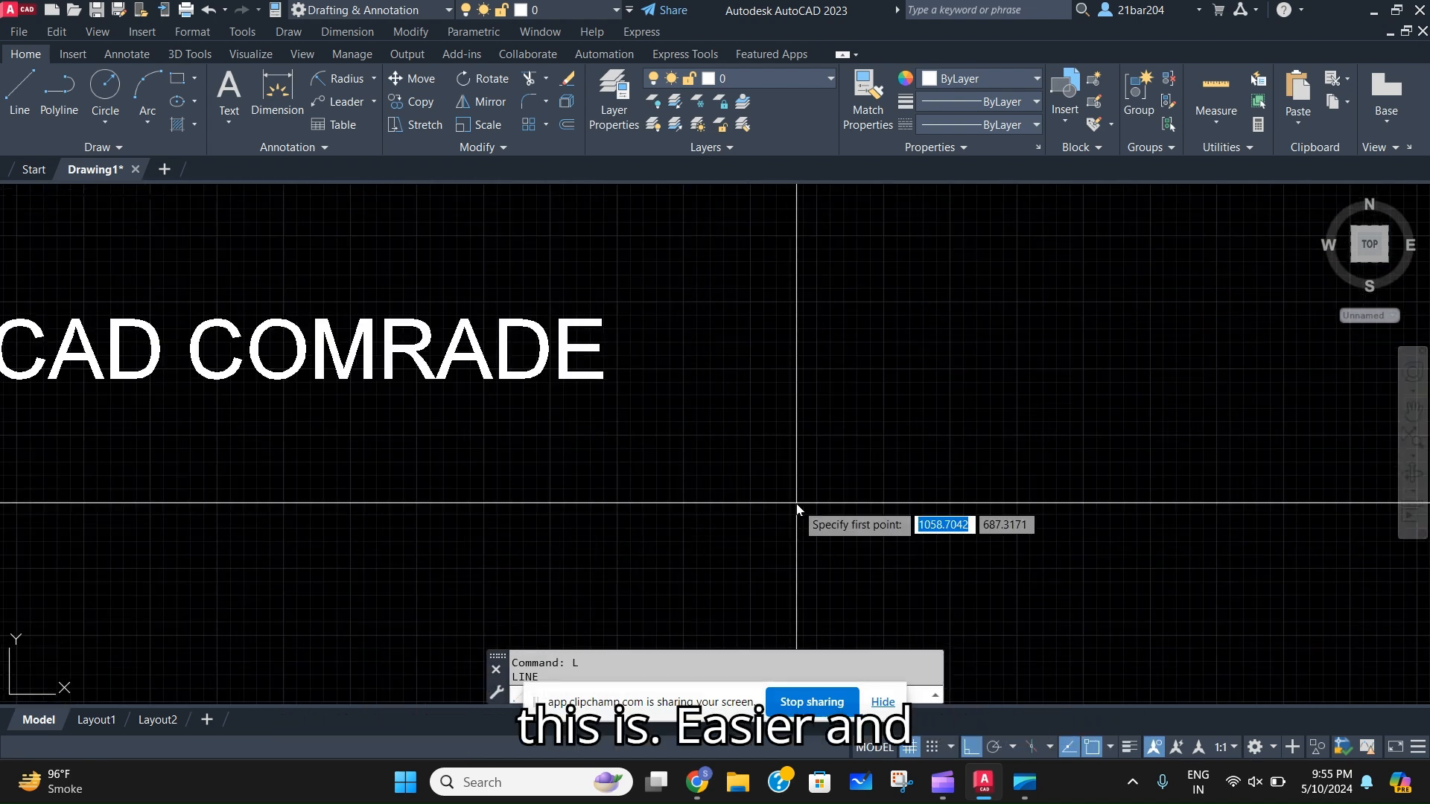
{"action": "scroll", "coordinate": [670, 486], "scroll_direction": "down", "scroll_amount": 3}
{"action": "middle_click_drag", "start_coordinate": [684, 484], "coordinate": [767, 441]}
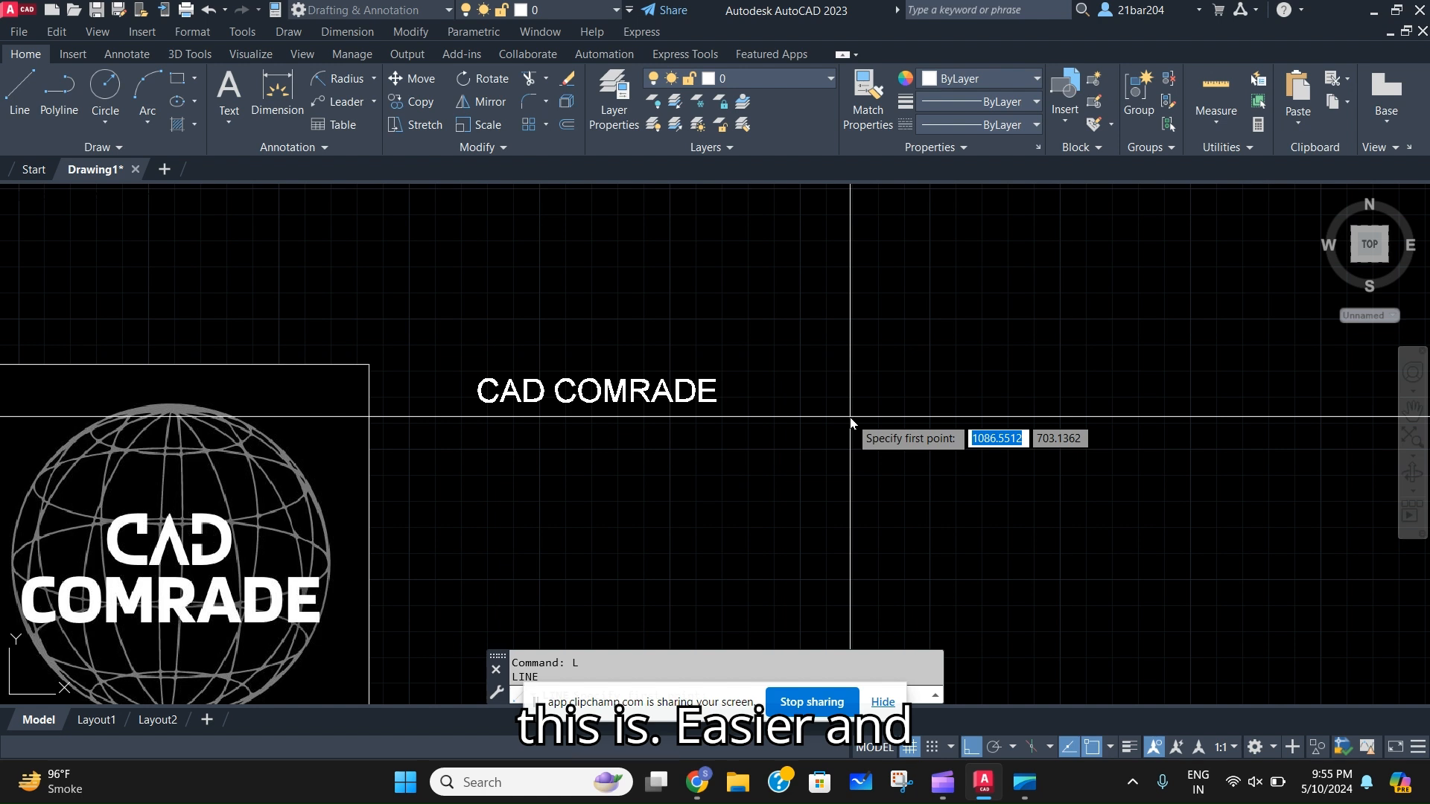
{"action": "key", "text": "Escape"}
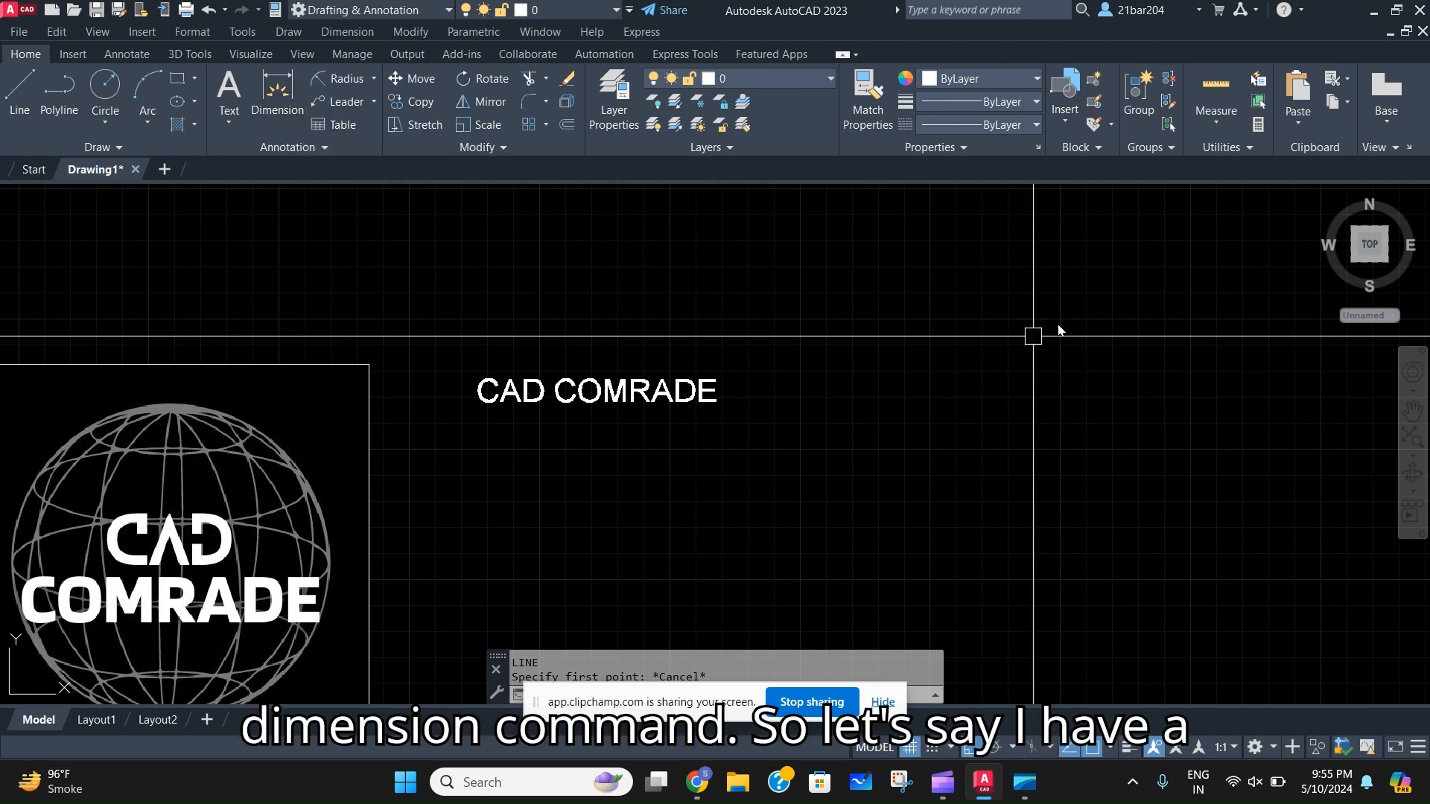
Draw a horizontal line about 196 units long in the empty area below and to the right of the CAD COMRADE text
{"action": "middle_click_drag", "start_coordinate": [953, 376], "coordinate": [901, 361]}
{"action": "type", "text": "L"}
{"action": "key", "text": "Return"}
{"action": "left_click", "coordinate": [809, 518]}
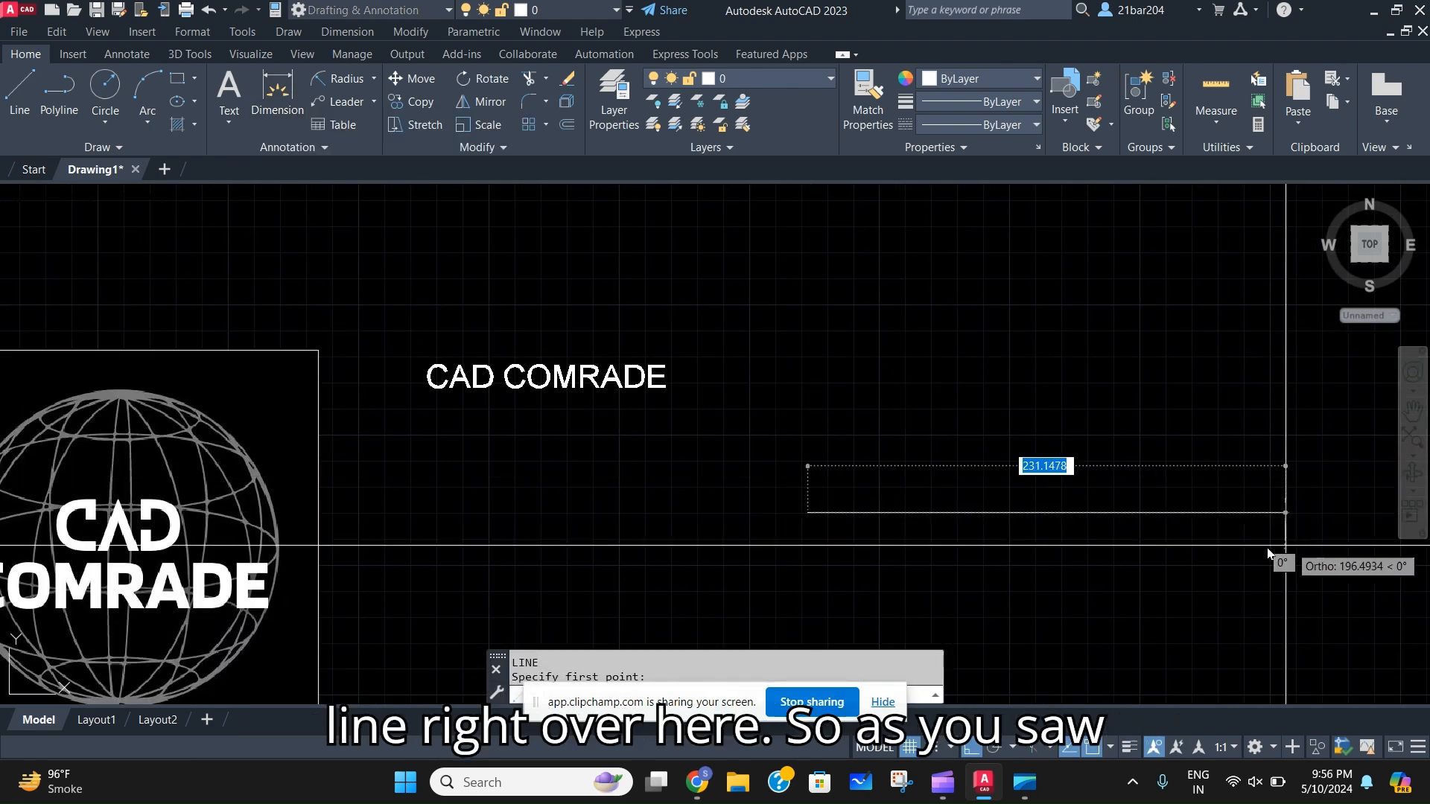
{"action": "left_click", "coordinate": [1213, 519]}
{"action": "key", "text": "Escape"}
{"action": "scroll", "coordinate": [755, 448], "scroll_direction": "down", "scroll_amount": 4}
{"action": "scroll", "coordinate": [762, 443], "scroll_direction": "up", "scroll_amount": 4}
{"action": "left_click", "coordinate": [881, 479]}
{"action": "left_click", "coordinate": [834, 372]}
{"action": "key", "text": "Escape"}
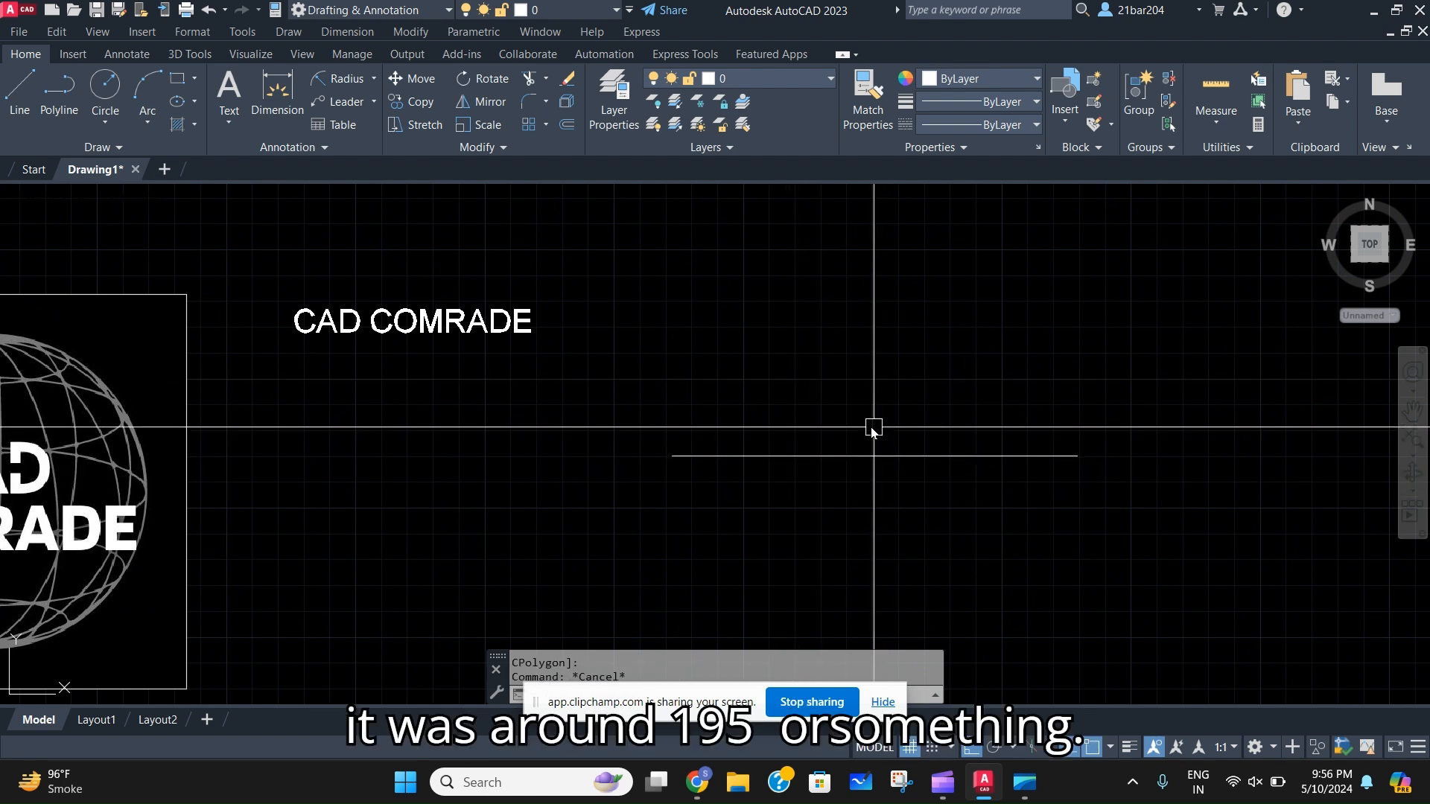
Dimension the horizontal line with the Dimension command, placing the dimension line a short distance above it
{"action": "left_click", "coordinate": [288, 92]}
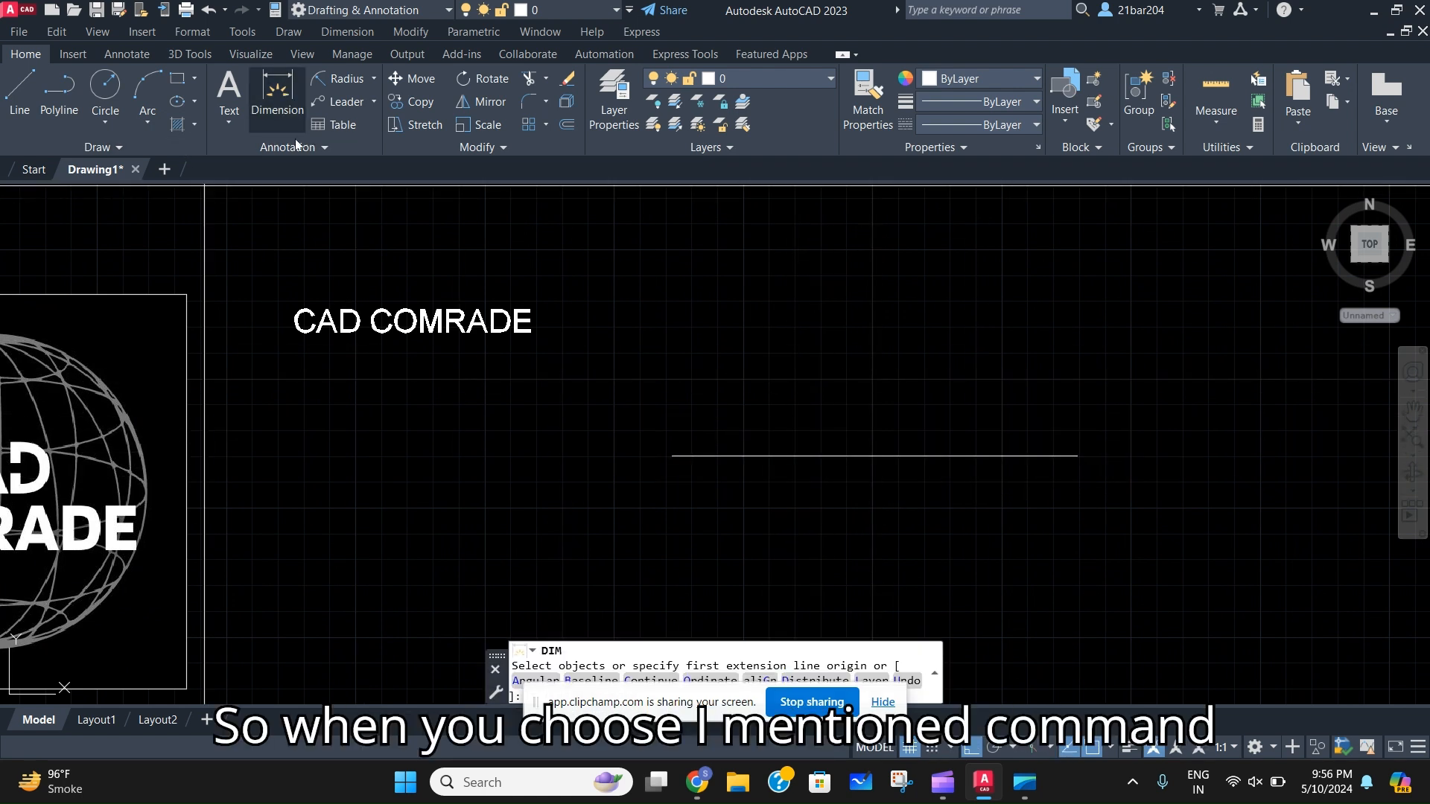
{"action": "left_click", "coordinate": [783, 456]}
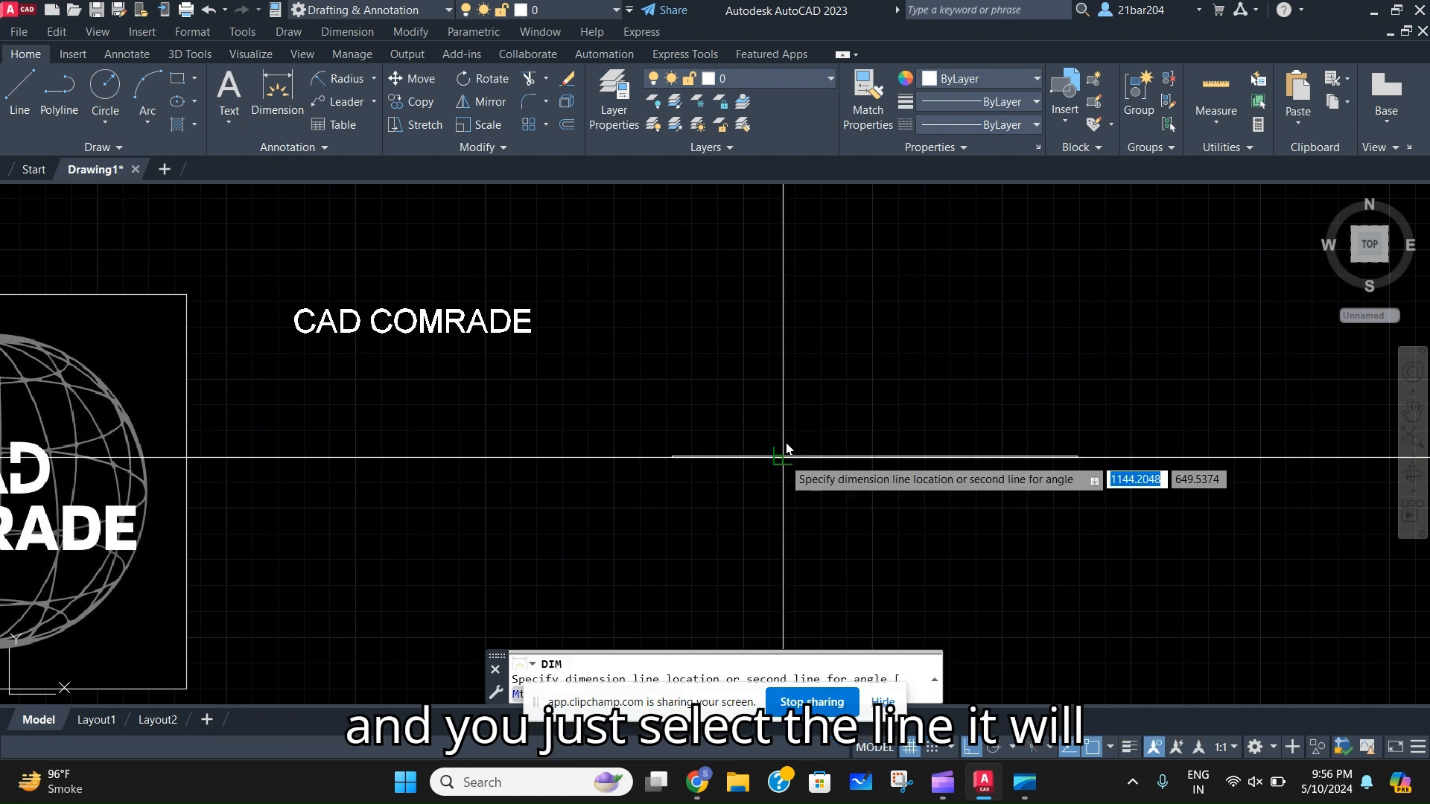
{"action": "left_click", "coordinate": [794, 388]}
{"action": "key", "text": "Escape"}
Select the dimension above the line and examine the size of its text at its midpoint
{"action": "left_click", "coordinate": [918, 411]}
{"action": "left_click", "coordinate": [823, 330]}
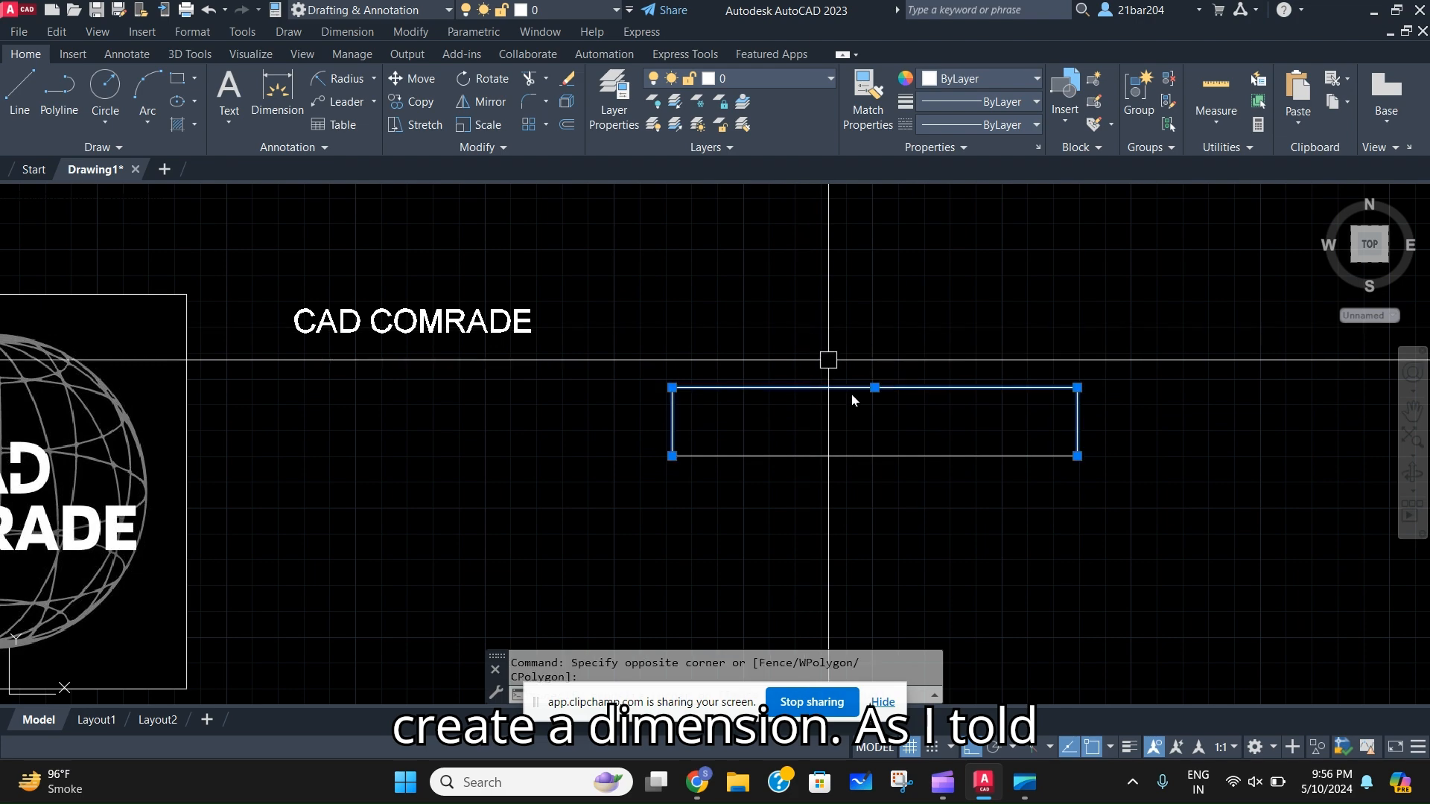
{"action": "scroll", "coordinate": [874, 388], "scroll_direction": "up", "scroll_amount": 15}
{"action": "scroll", "coordinate": [845, 437], "scroll_direction": "up", "scroll_amount": 3}
{"action": "scroll", "coordinate": [975, 439], "scroll_direction": "down", "scroll_amount": 10}
{"action": "scroll", "coordinate": [993, 470], "scroll_direction": "up", "scroll_amount": 12}
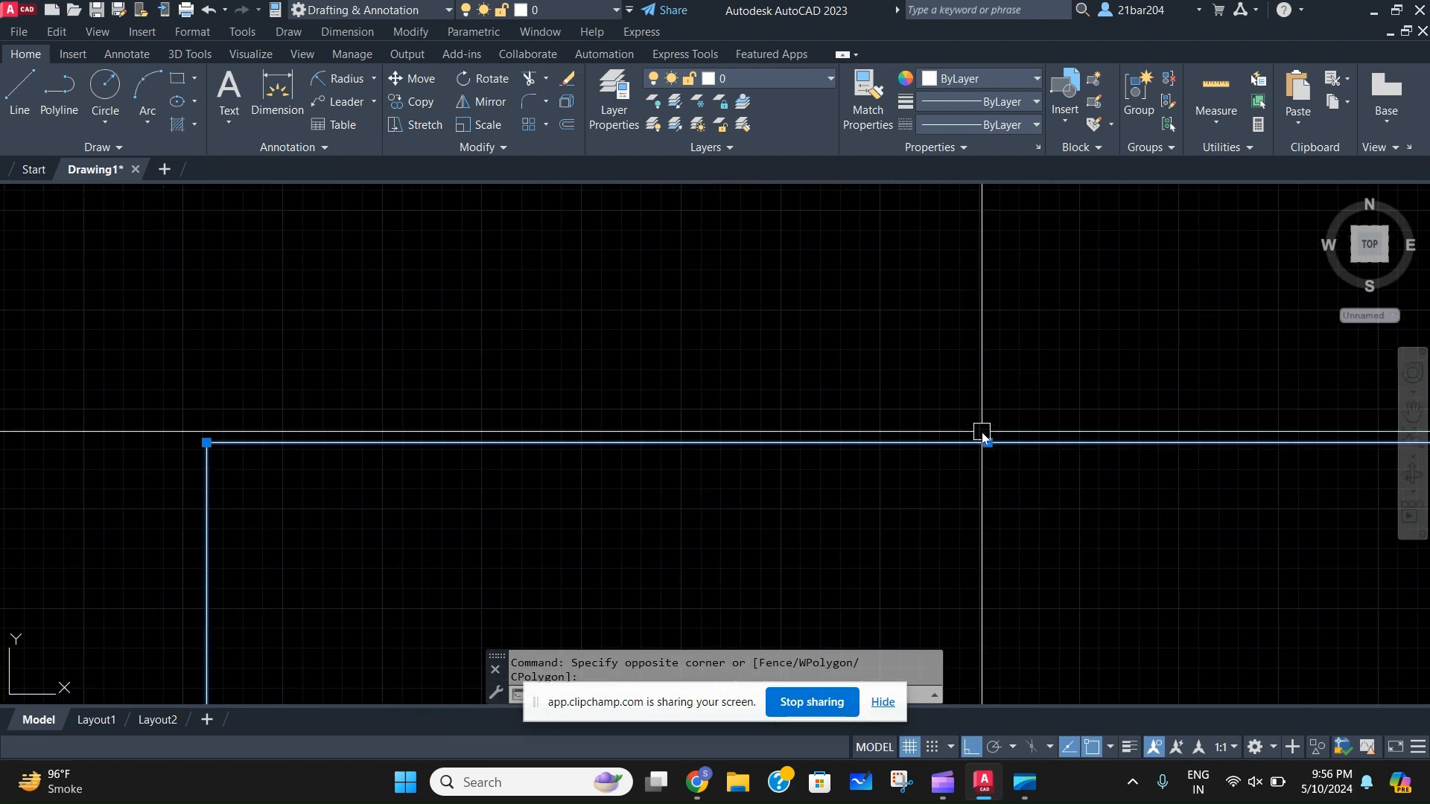
{"action": "scroll", "coordinate": [926, 533], "scroll_direction": "up", "scroll_amount": 5}
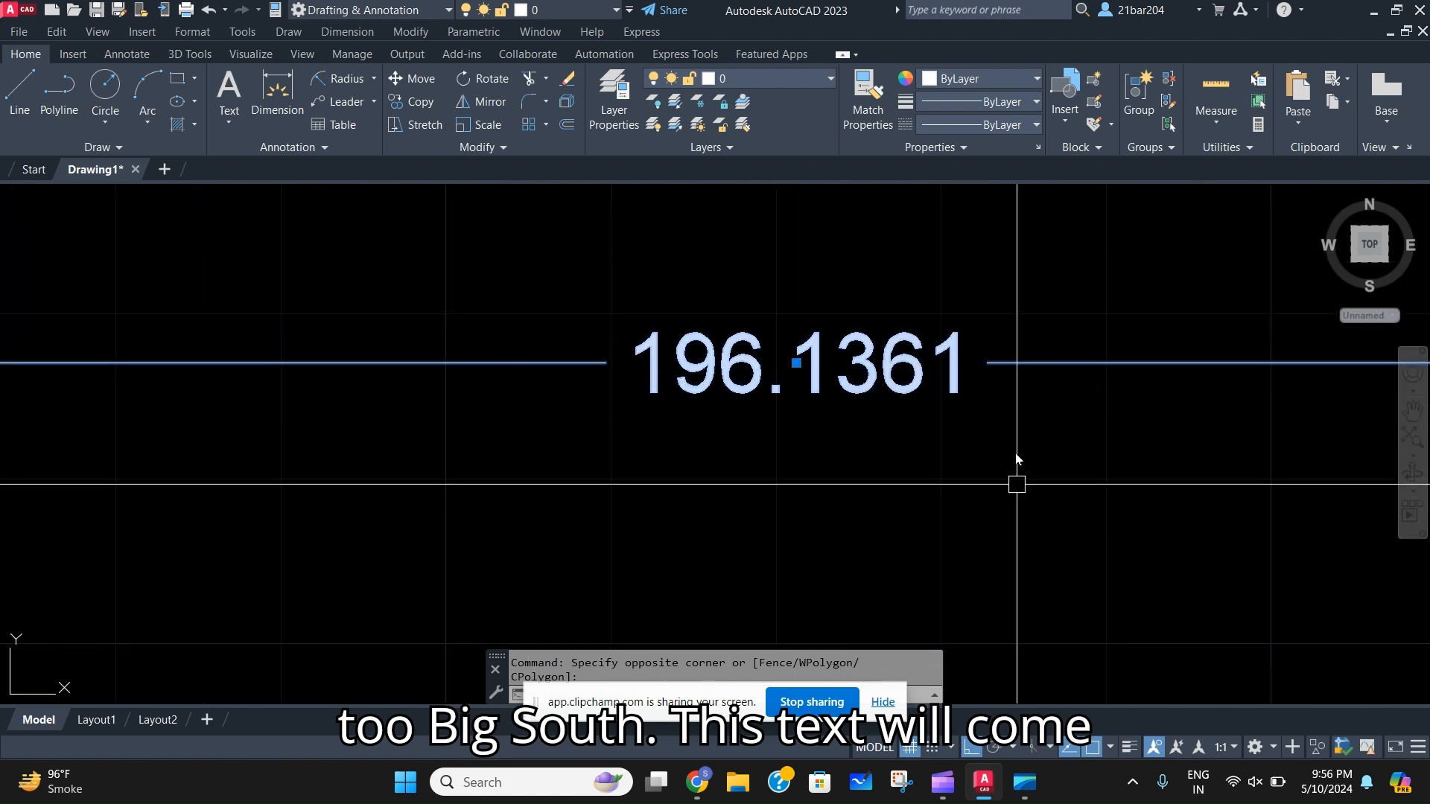
{"action": "scroll", "coordinate": [741, 399], "scroll_direction": "down", "scroll_amount": 15}
Reselect the dimension above the line and open its properties to review the general, dimension style and arrow settings
{"action": "key", "text": "Escape"}
{"action": "left_click", "coordinate": [804, 447]}
{"action": "left_click", "coordinate": [664, 332]}
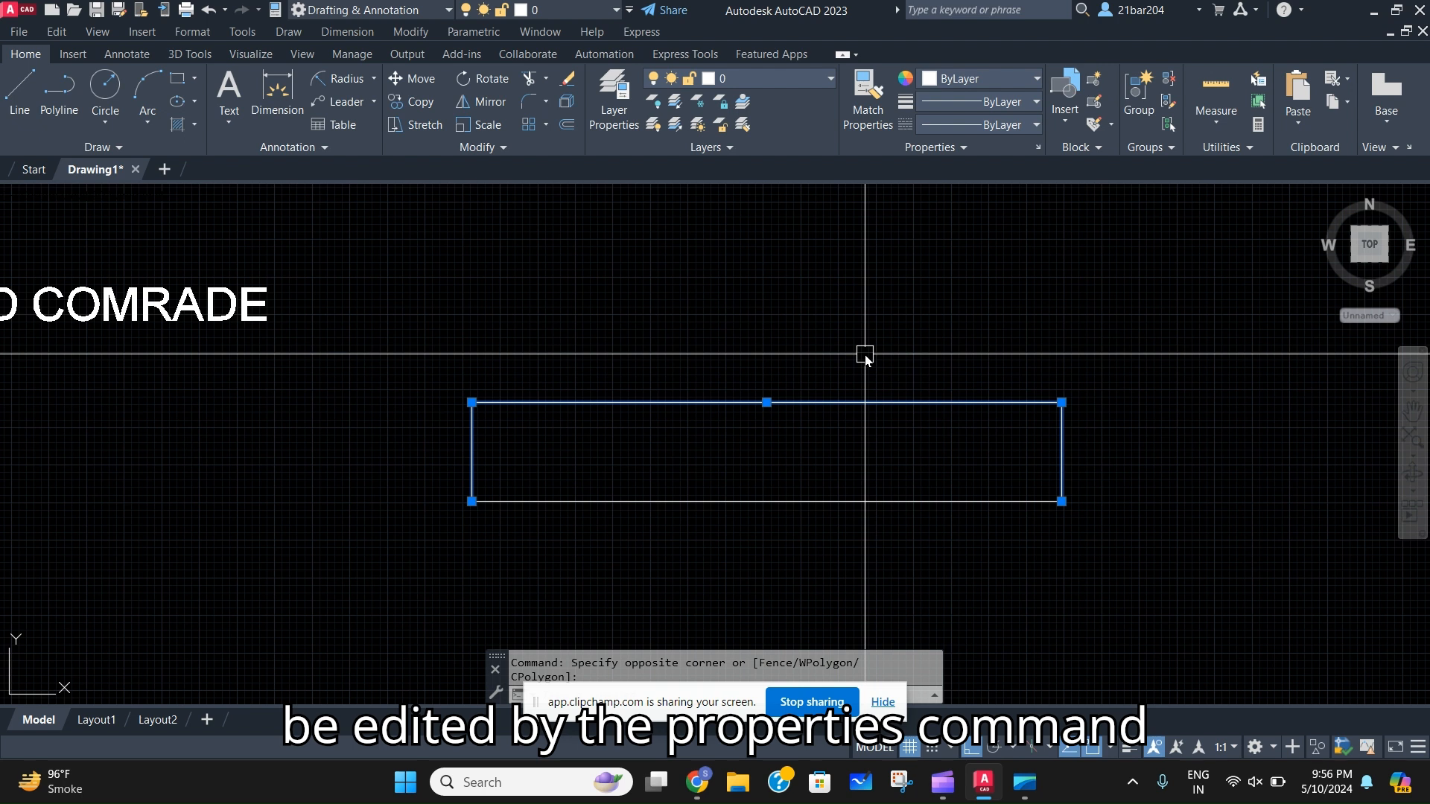
{"action": "key", "text": "Return"}
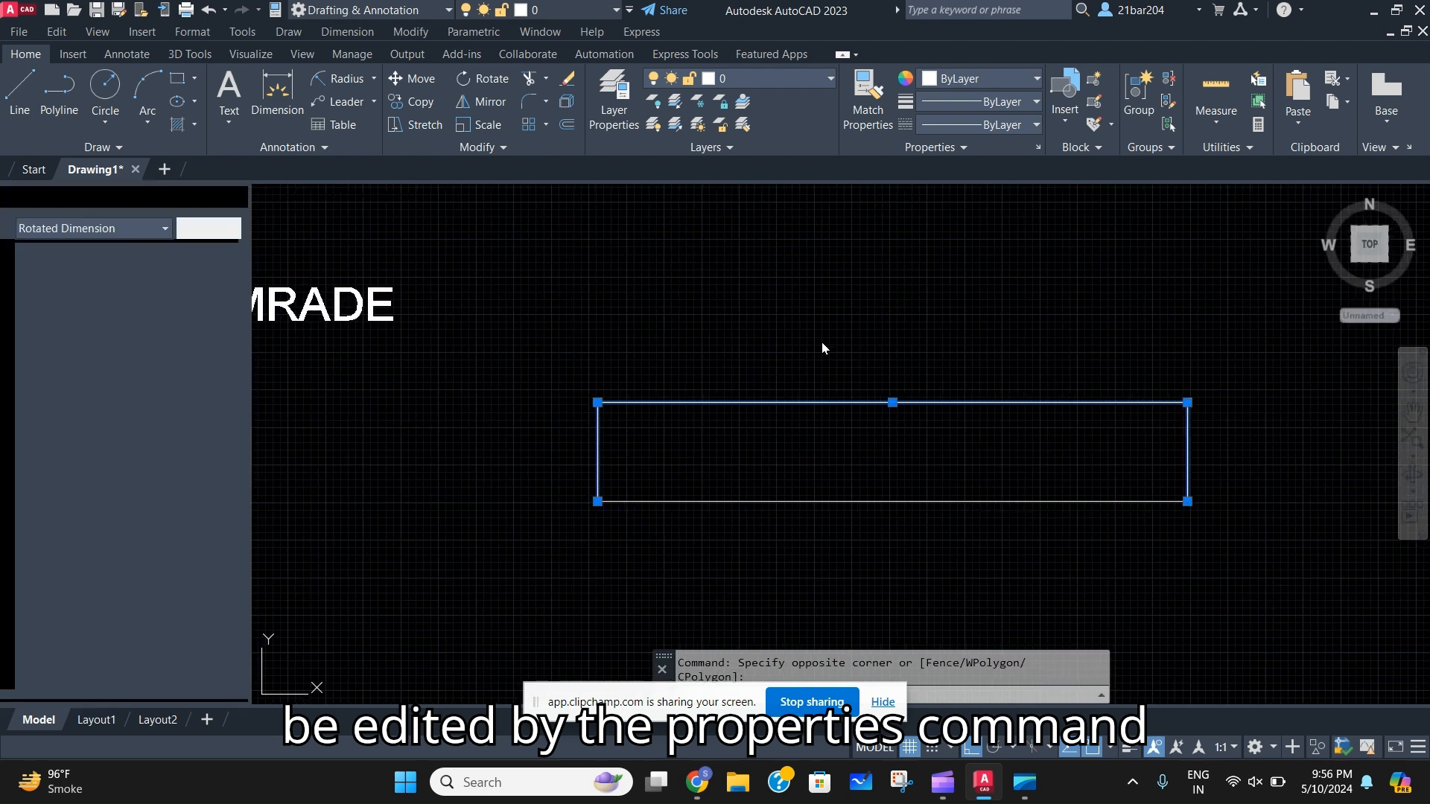
{"action": "scroll", "coordinate": [112, 353], "scroll_direction": "down", "scroll_amount": 2}
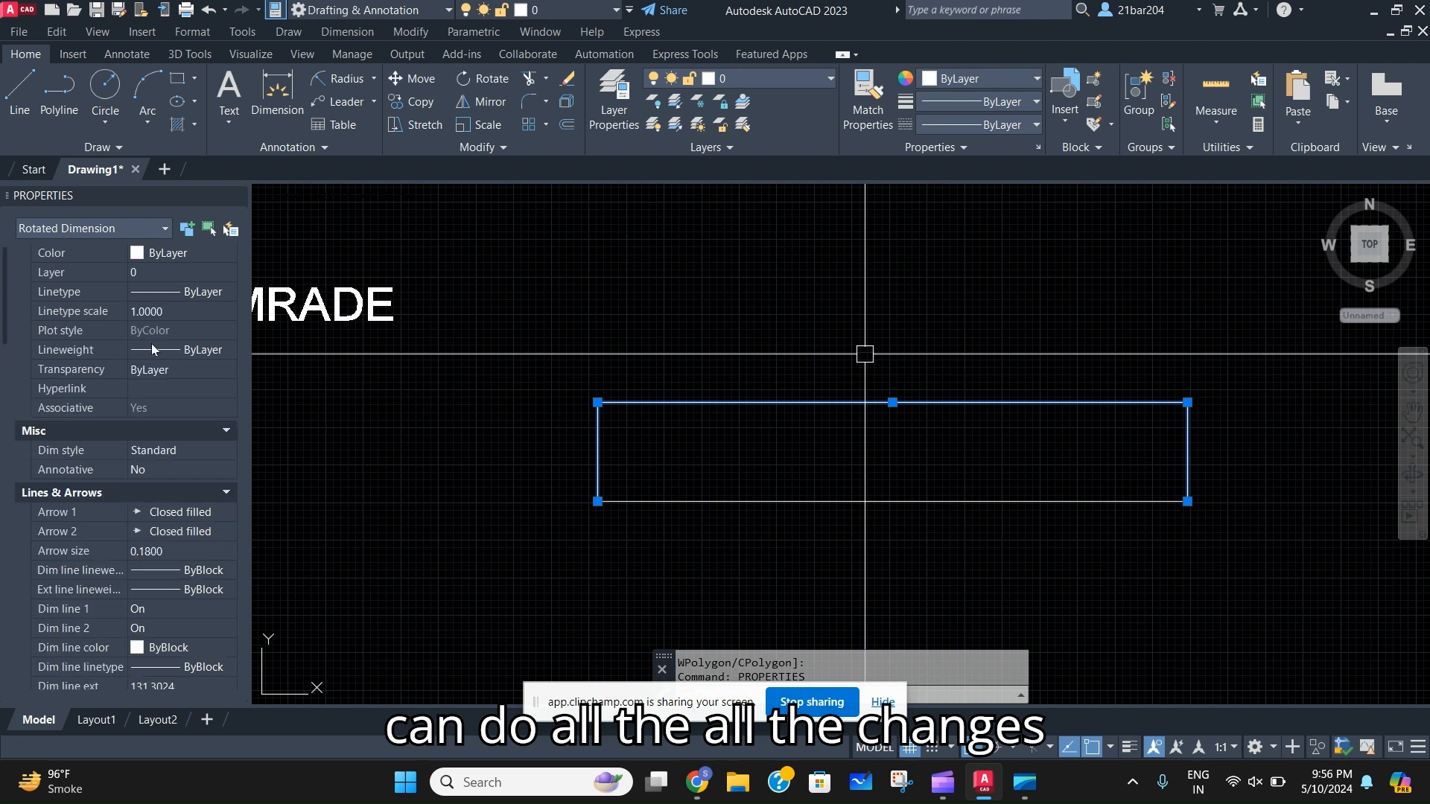
{"action": "scroll", "coordinate": [117, 355], "scroll_direction": "up", "scroll_amount": 1}
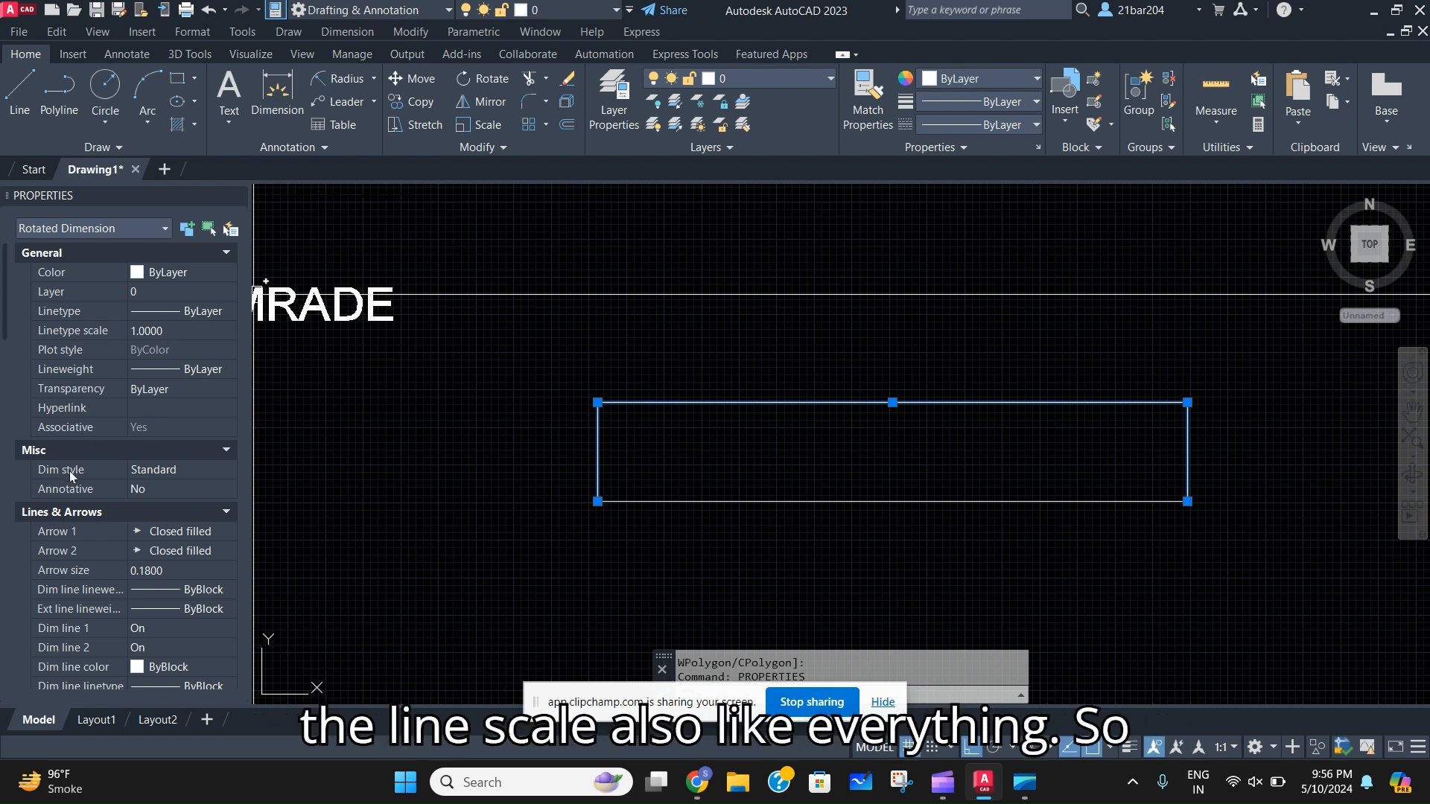
{"action": "scroll", "coordinate": [70, 471], "scroll_direction": "down", "scroll_amount": 2}
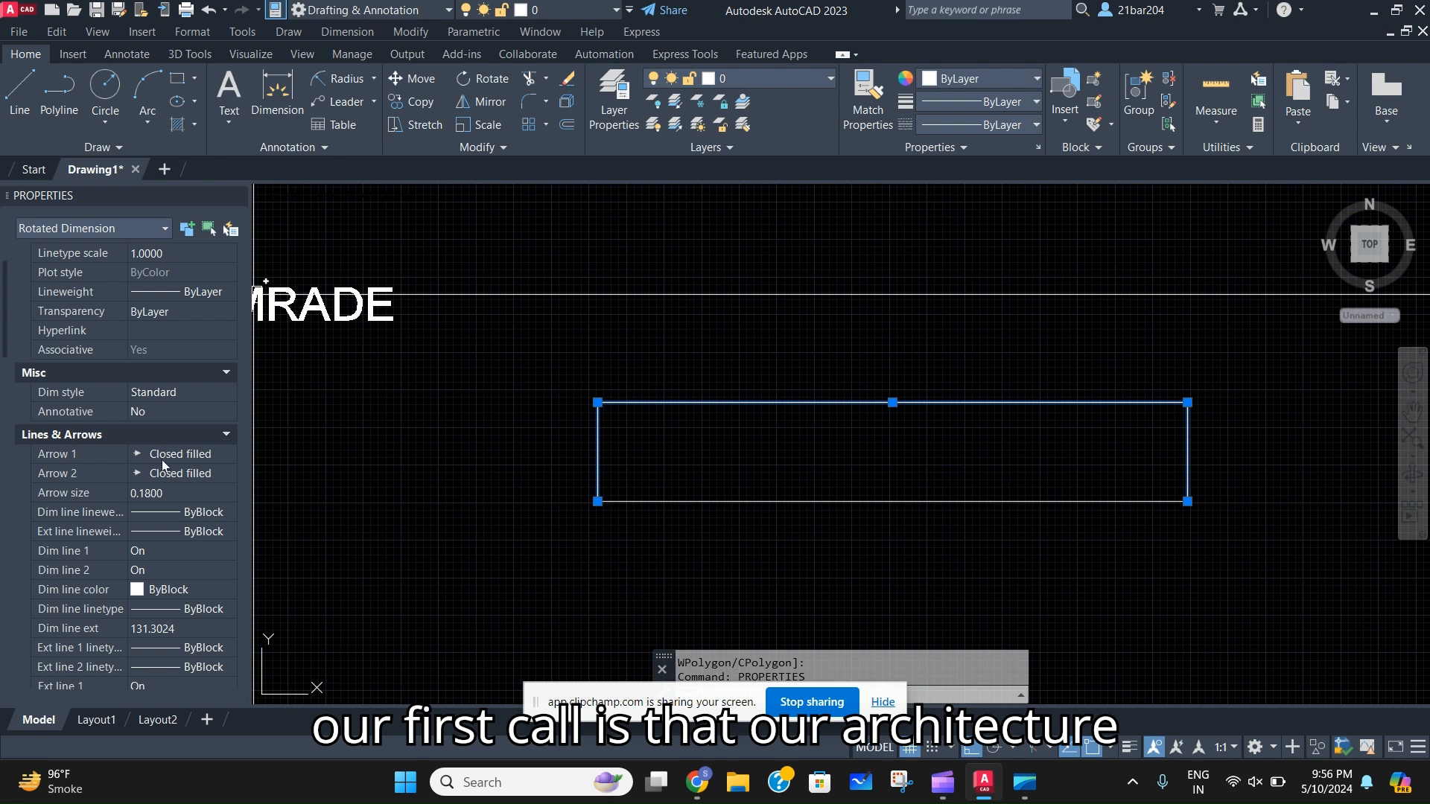
Set both Arrow 1 and Arrow 2 of the line's dimension to Architectural tick
{"action": "left_click", "coordinate": [165, 457]}
{"action": "left_click", "coordinate": [228, 455]}
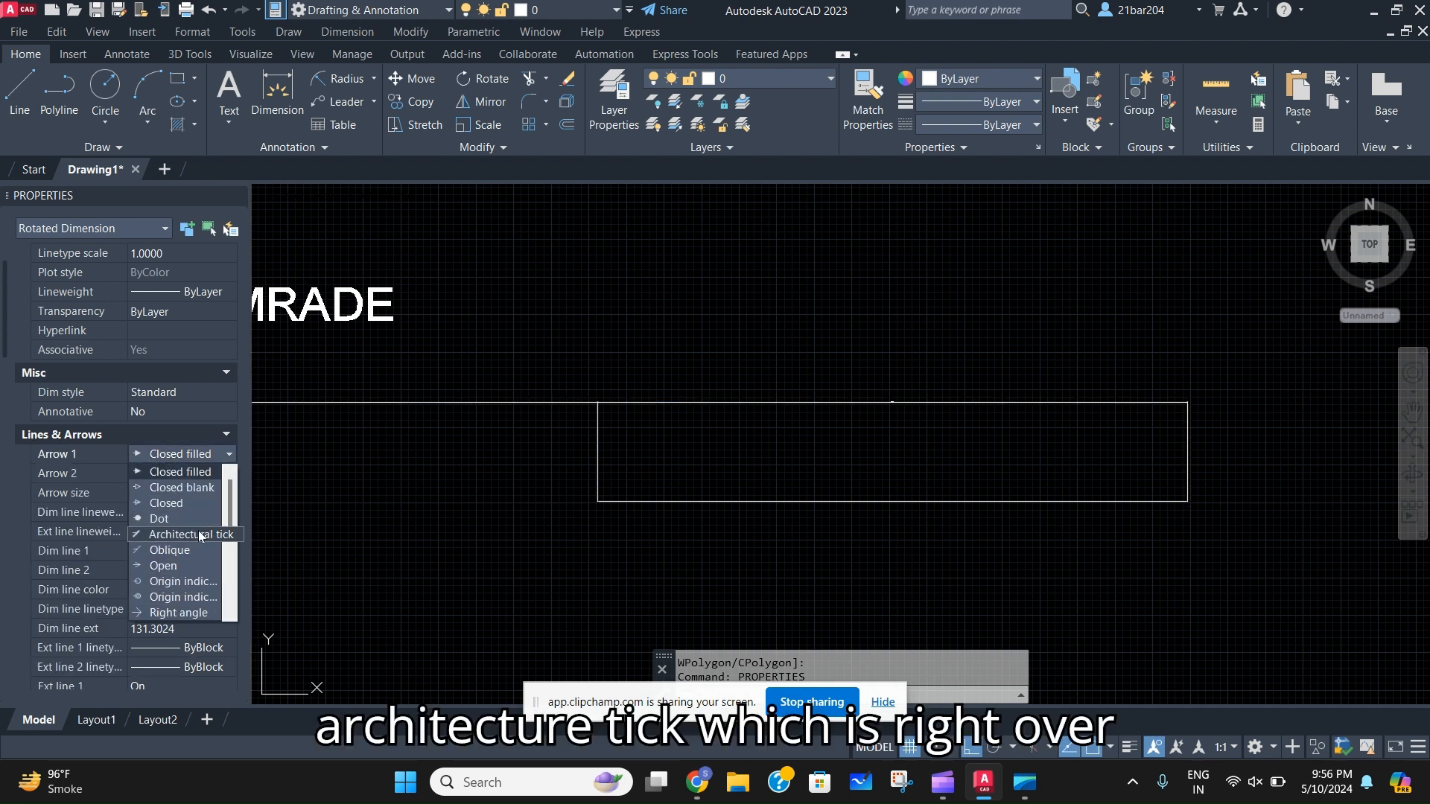
{"action": "left_click", "coordinate": [141, 534]}
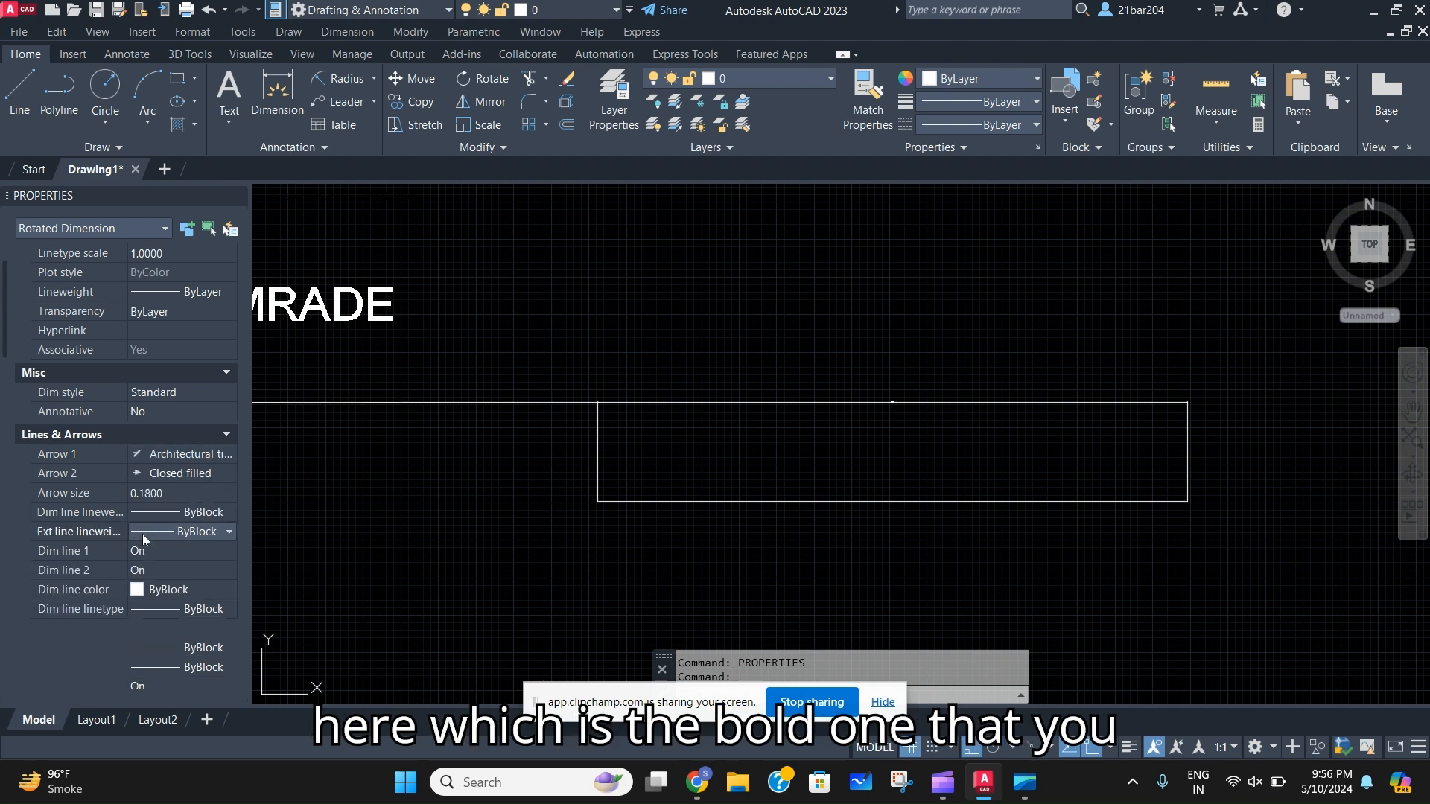
{"action": "scroll", "coordinate": [303, 488], "scroll_direction": "down", "scroll_amount": 6}
{"action": "scroll", "coordinate": [460, 452], "scroll_direction": "up", "scroll_amount": 4}
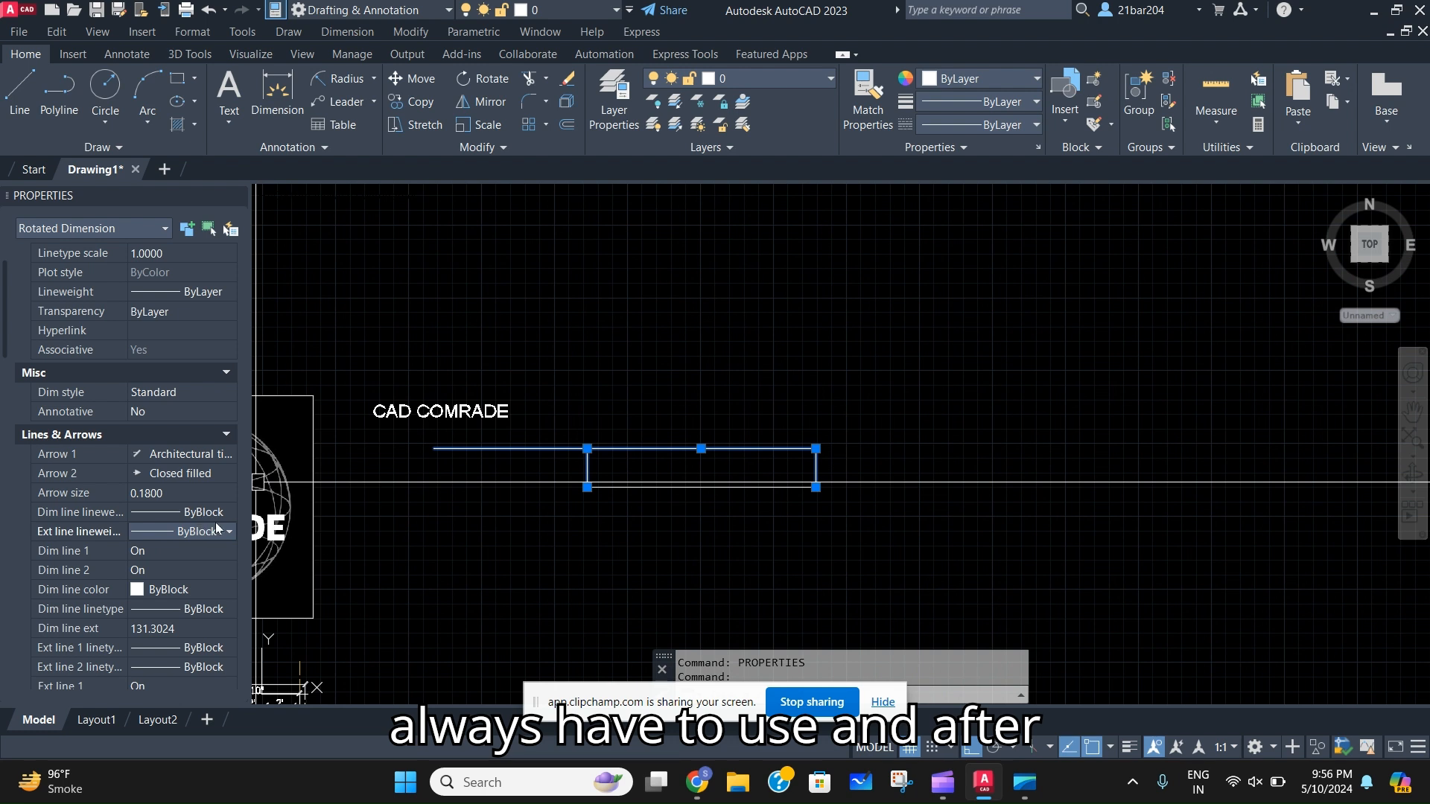
{"action": "left_click", "coordinate": [206, 480]}
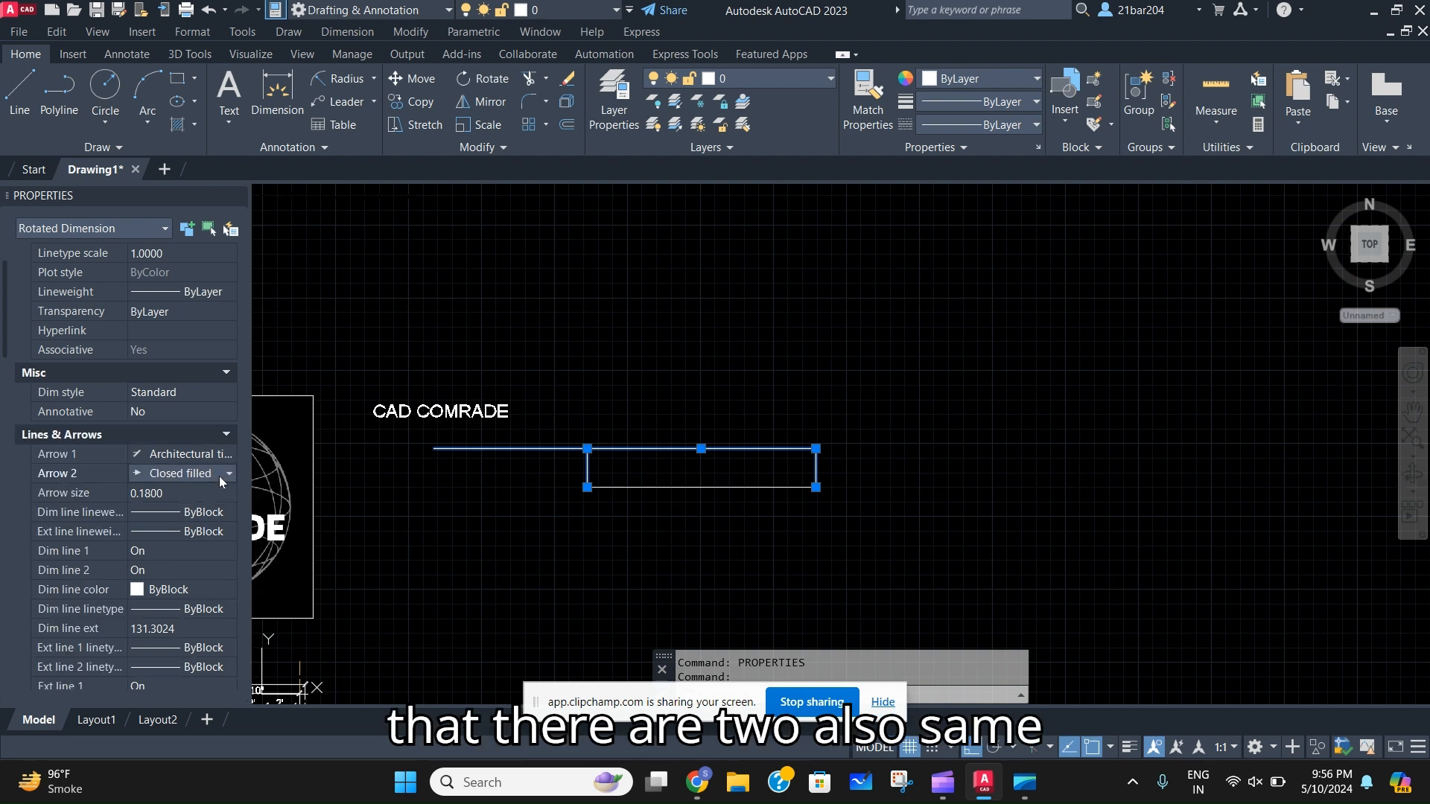
{"action": "left_click", "coordinate": [219, 476]}
{"action": "left_click", "coordinate": [198, 554]}
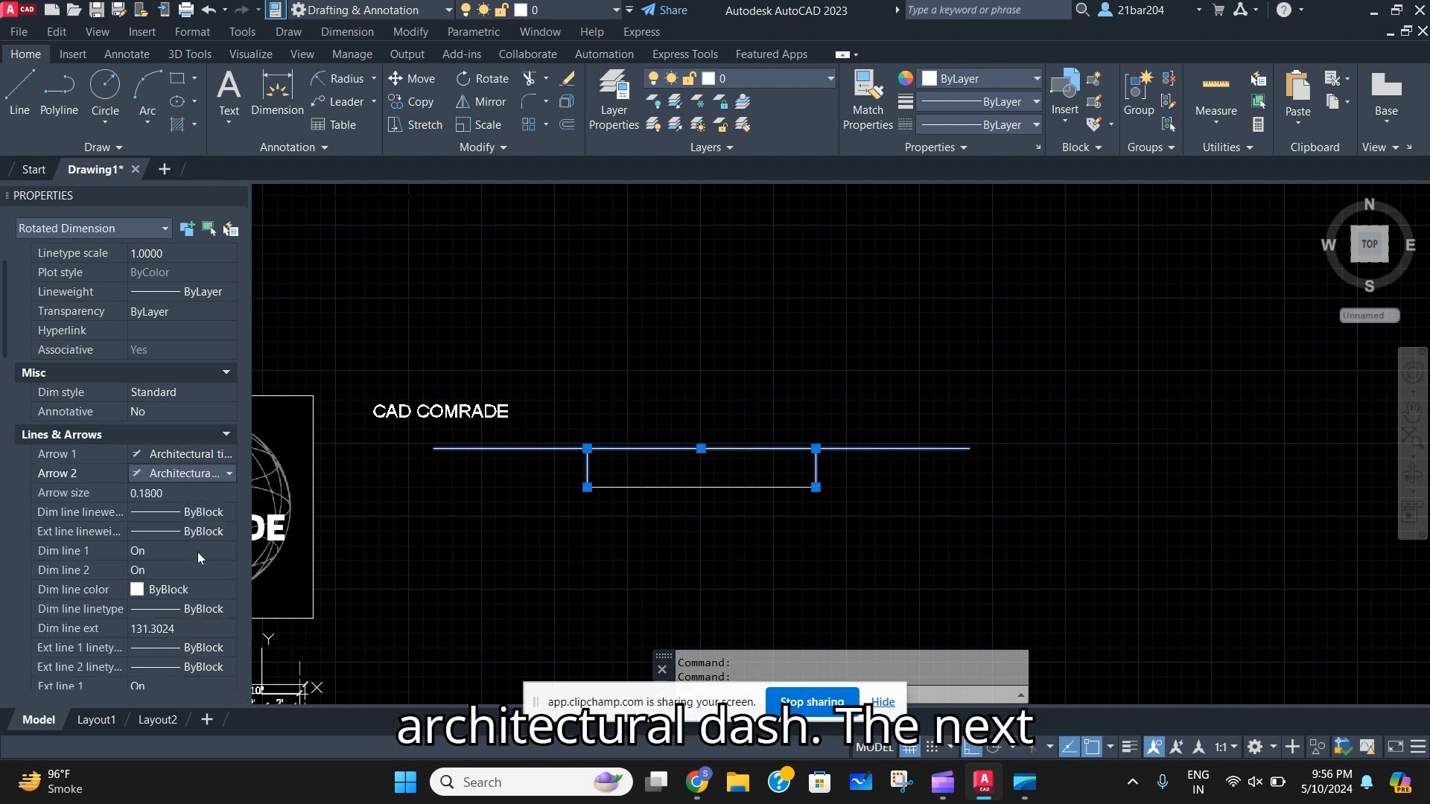
Change the dimension line's linetype to a dashed ACAD_ISO linetype
{"action": "scroll", "coordinate": [175, 506], "scroll_direction": "down", "scroll_amount": 2}
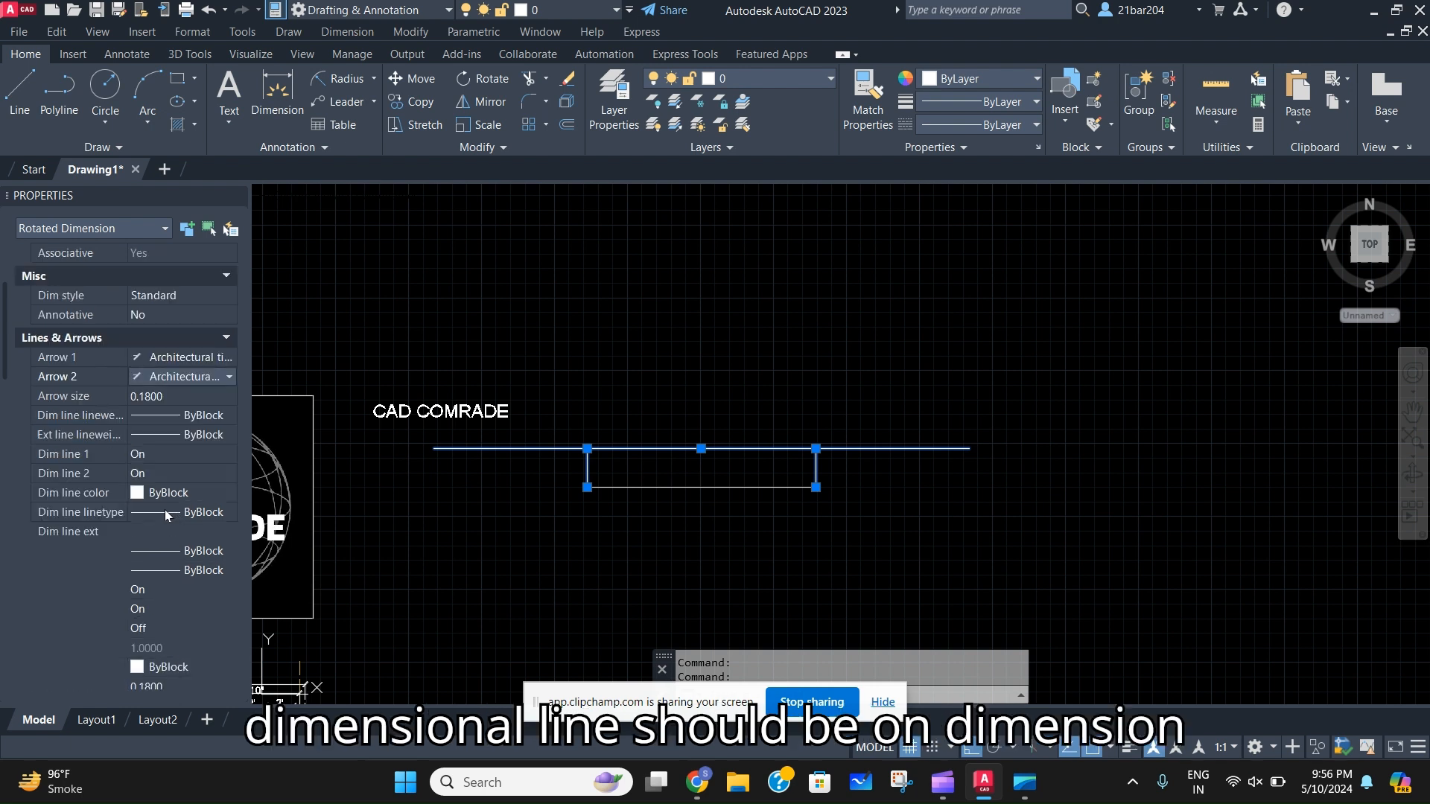
{"action": "left_click", "coordinate": [195, 512]}
{"action": "left_click", "coordinate": [203, 519]}
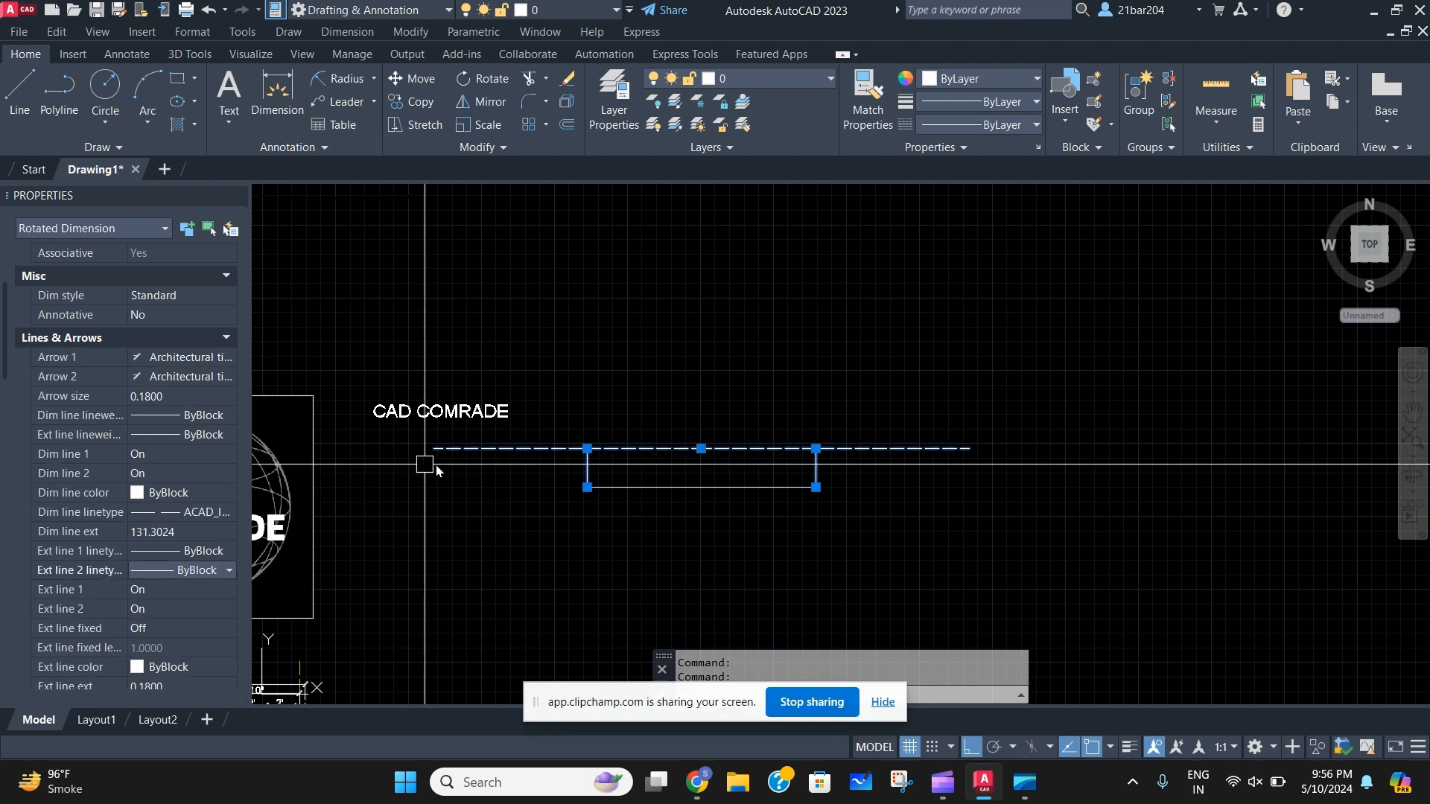
Set the text height of the line's dimension to 10 and clear the selection
{"action": "scroll", "coordinate": [173, 538], "scroll_direction": "down", "scroll_amount": 5}
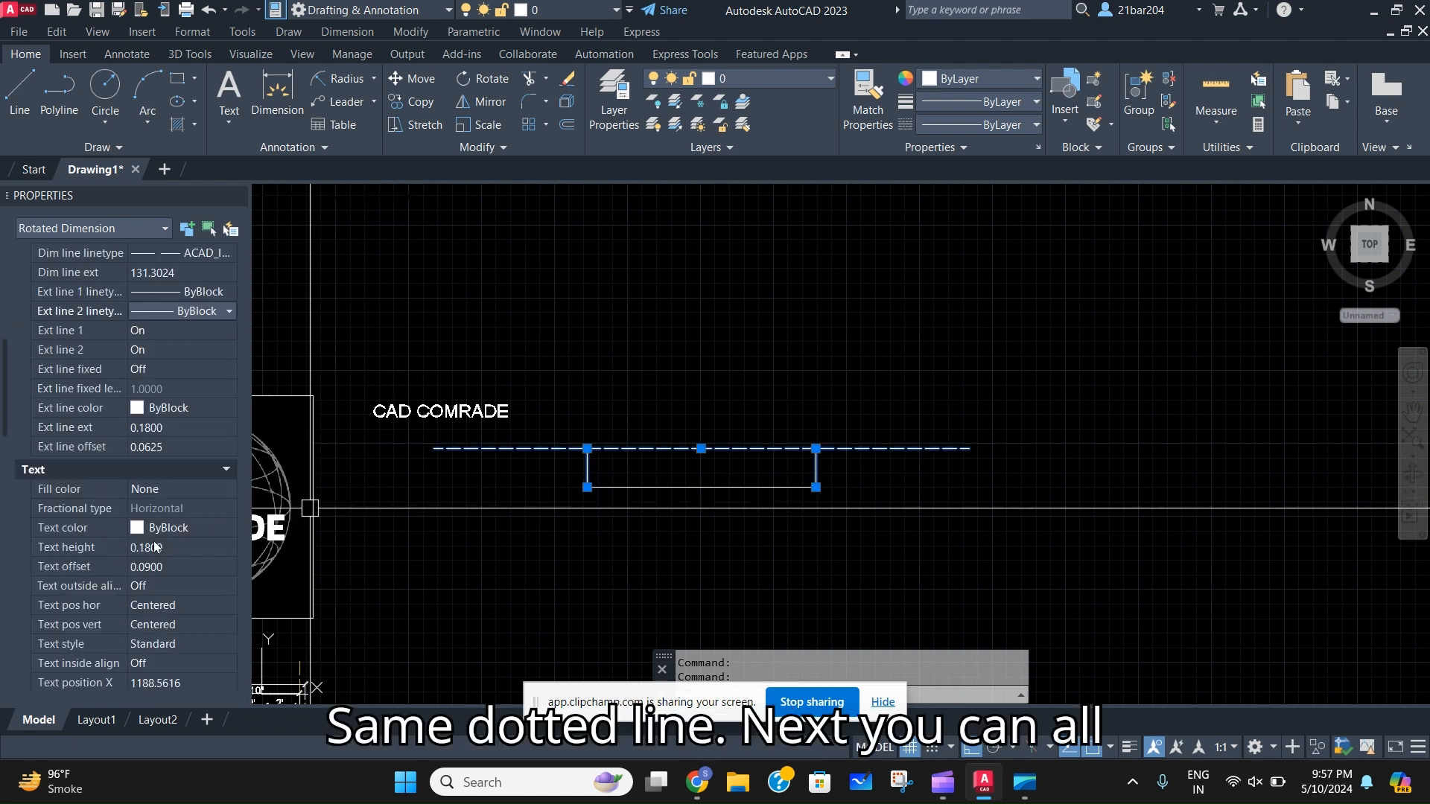
{"action": "left_click", "coordinate": [172, 547]}
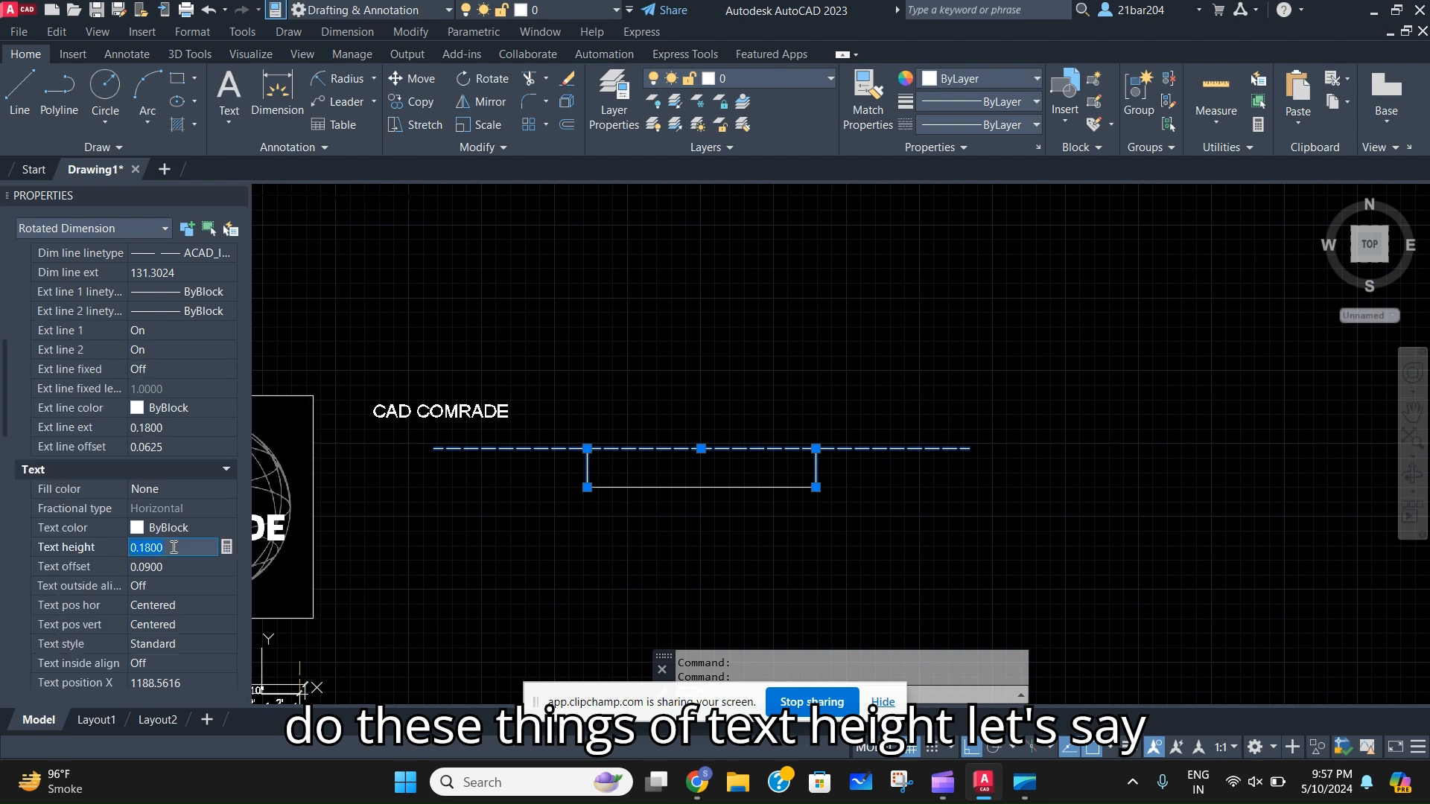
{"action": "type", "text": "10"}
{"action": "key", "text": "Tab"}
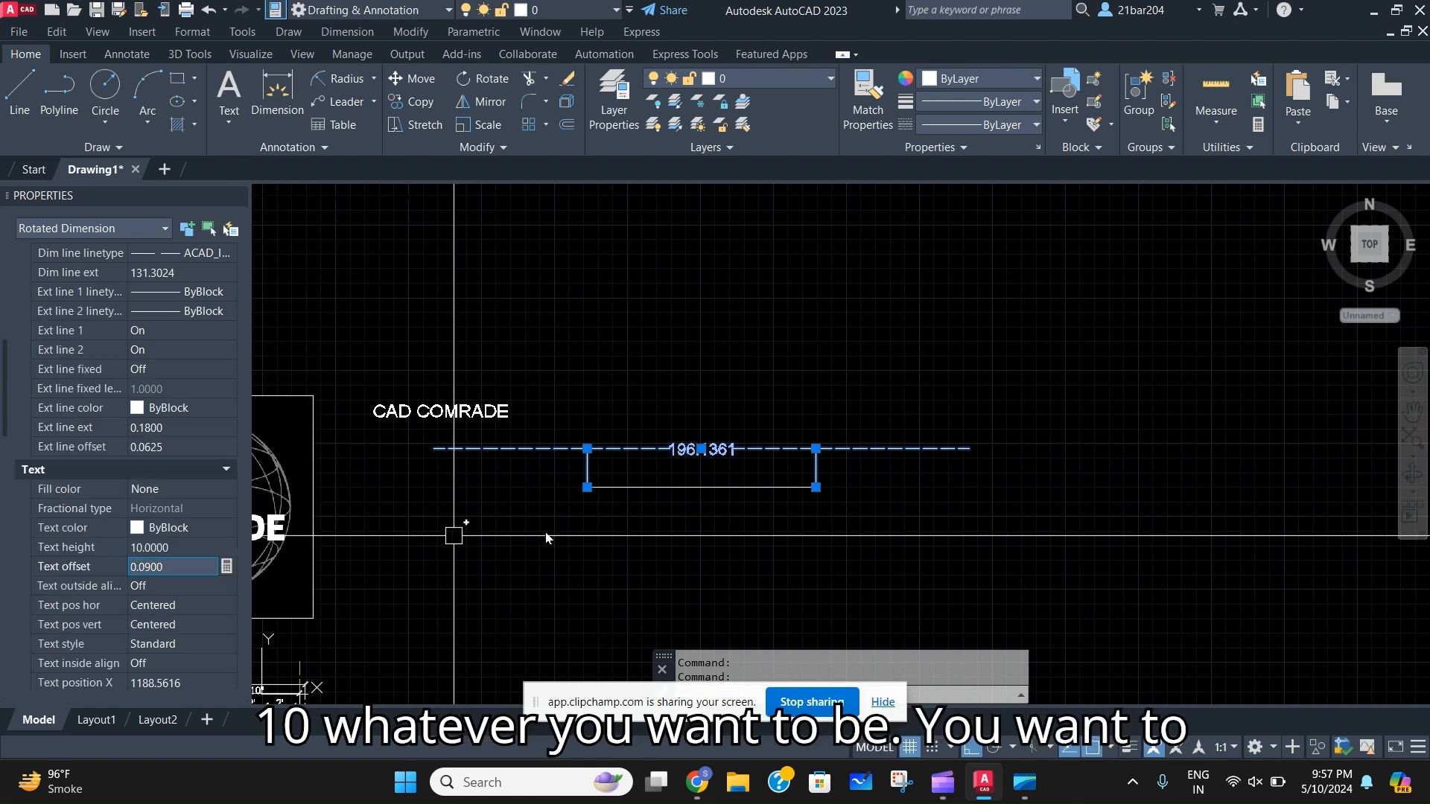
{"action": "key", "text": "Escape"}
Select the dimension again to show its properties, clear the selection and close the properties display
{"action": "left_click", "coordinate": [890, 485]}
{"action": "left_click", "coordinate": [850, 398]}
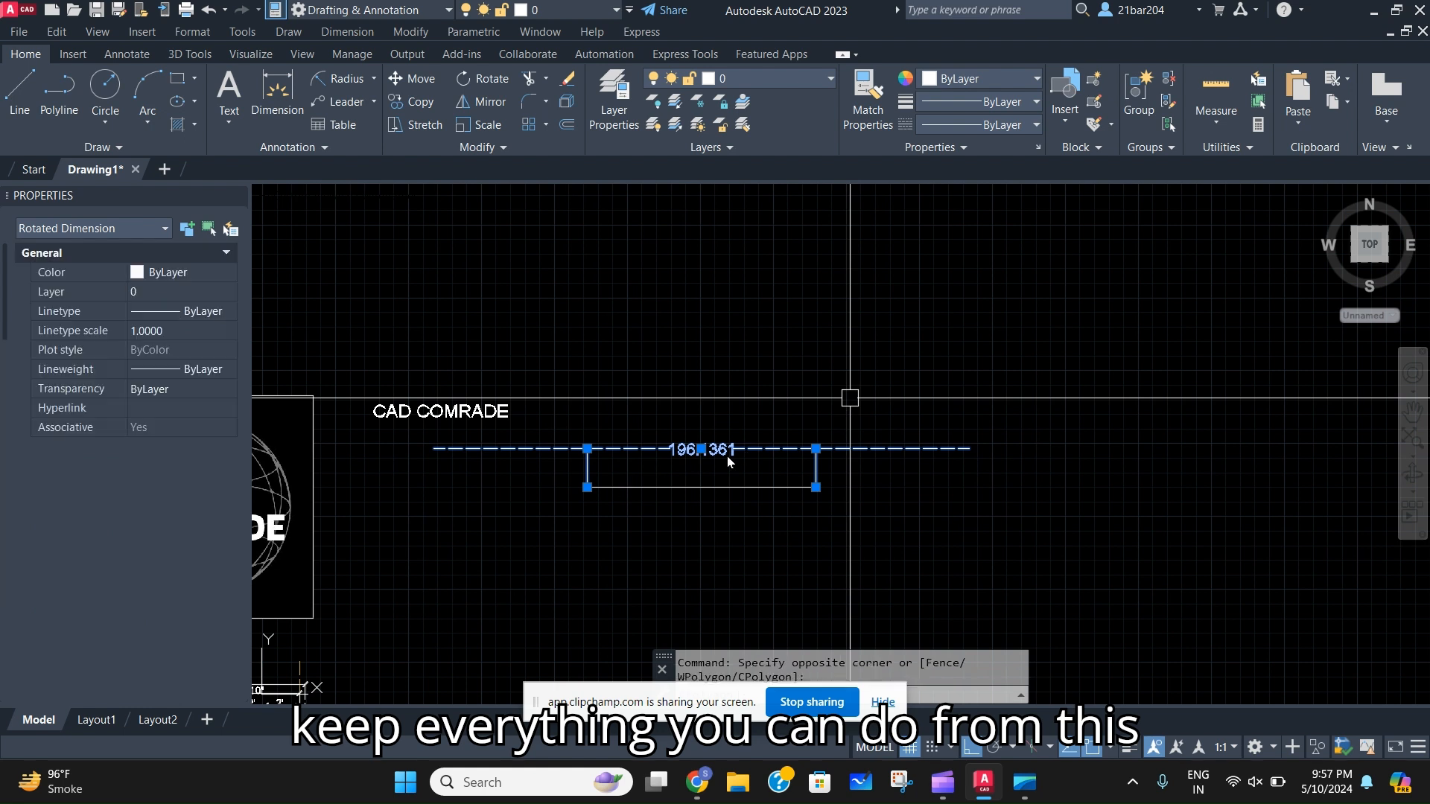
{"action": "key", "text": "Escape"}
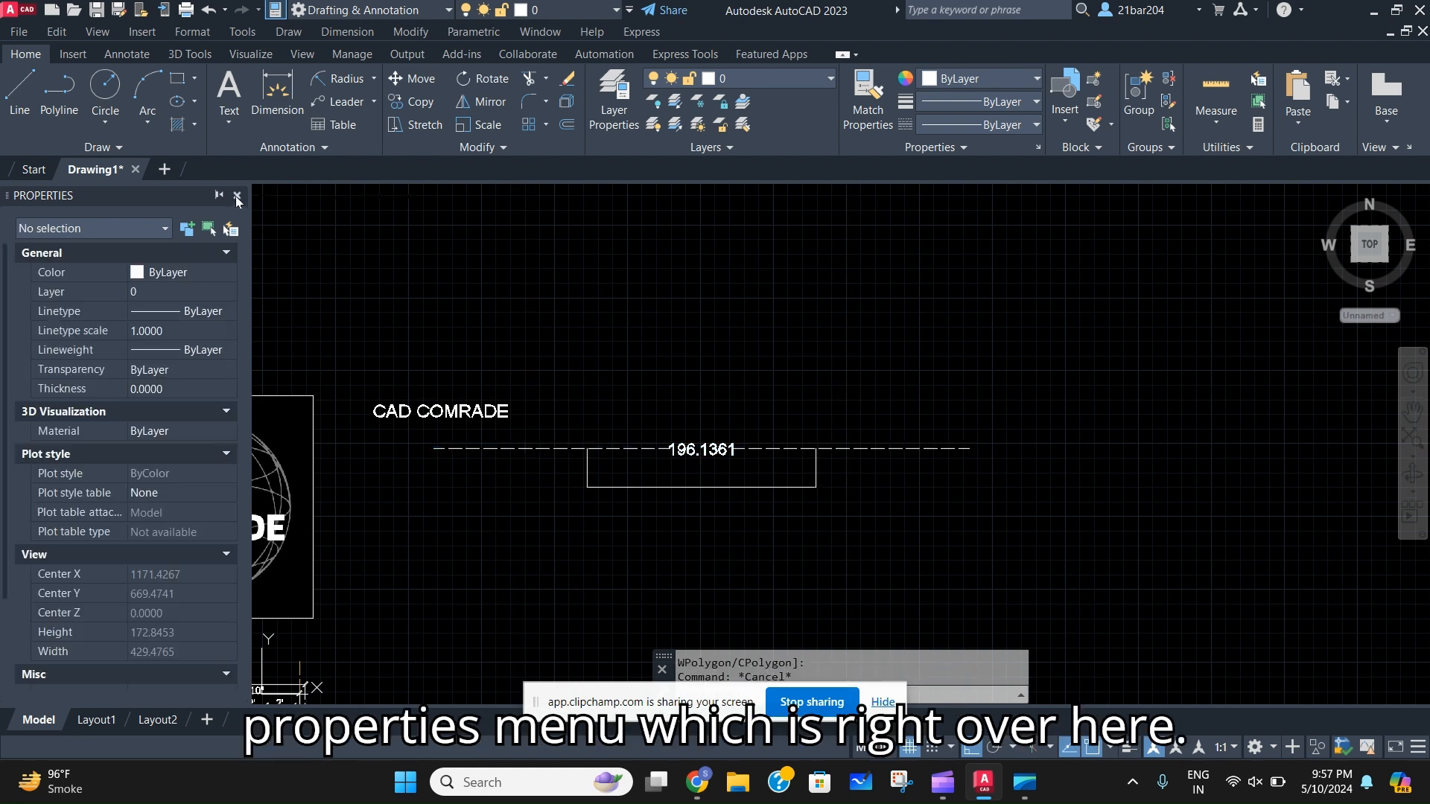
{"action": "left_click", "coordinate": [236, 195]}
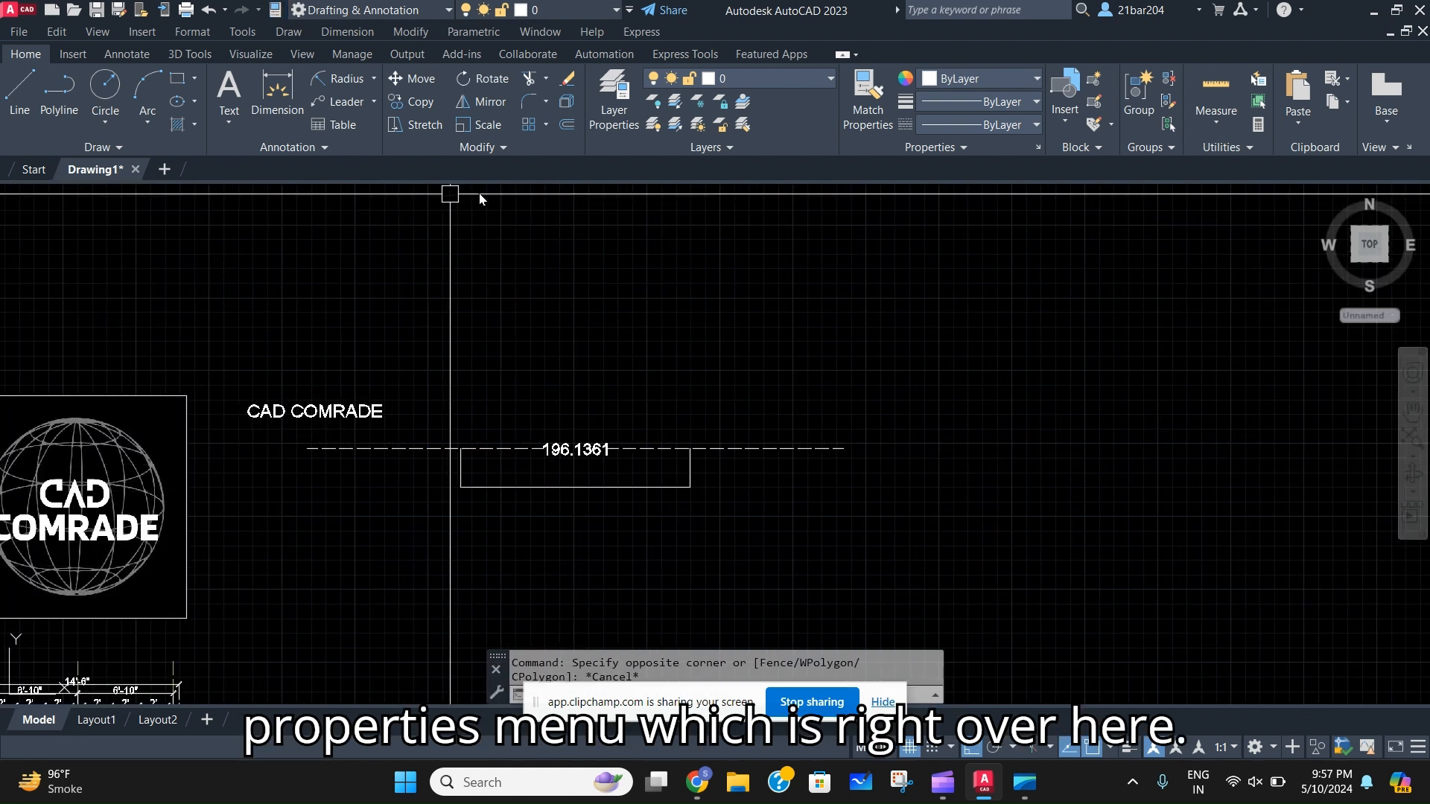
Look through the available dimension types, from Linear to Jogged, without choosing one
{"action": "middle_click_drag", "start_coordinate": [558, 222], "coordinate": [315, 211]}
{"action": "left_click", "coordinate": [374, 79]}
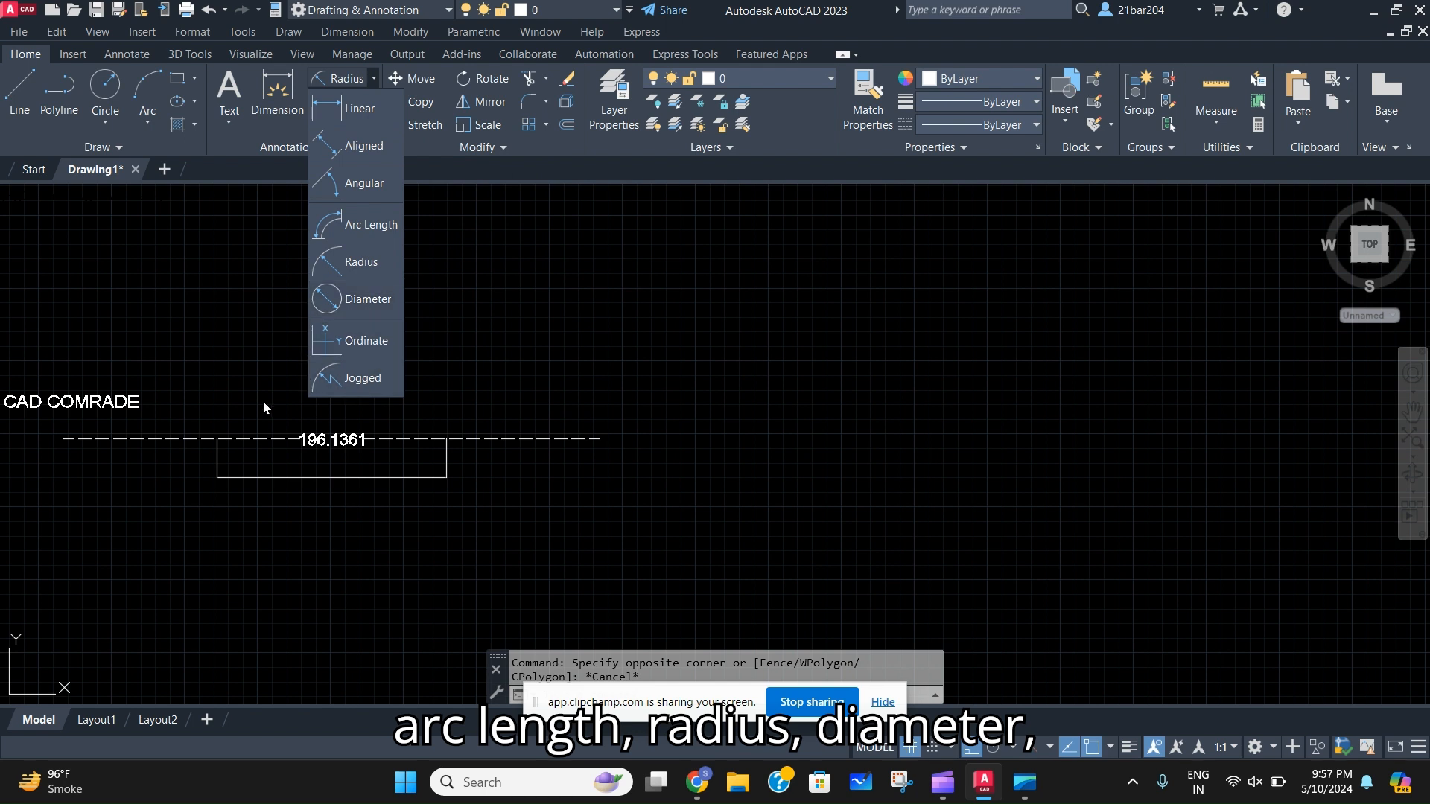
{"action": "scroll", "coordinate": [484, 403], "scroll_direction": "down", "scroll_amount": 2}
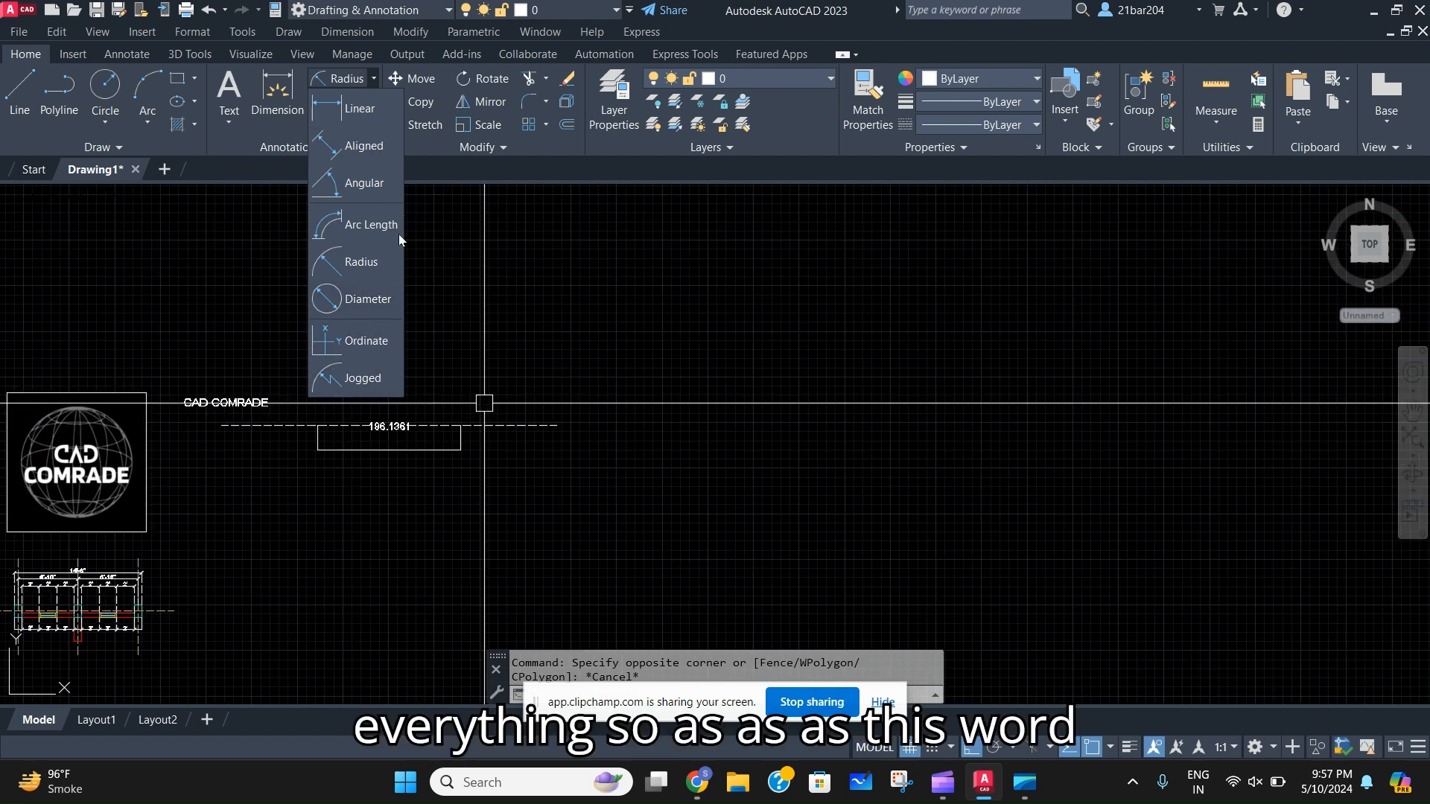
{"action": "left_click", "coordinate": [524, 299]}
{"action": "scroll", "coordinate": [569, 348], "scroll_direction": "up", "scroll_amount": 2}
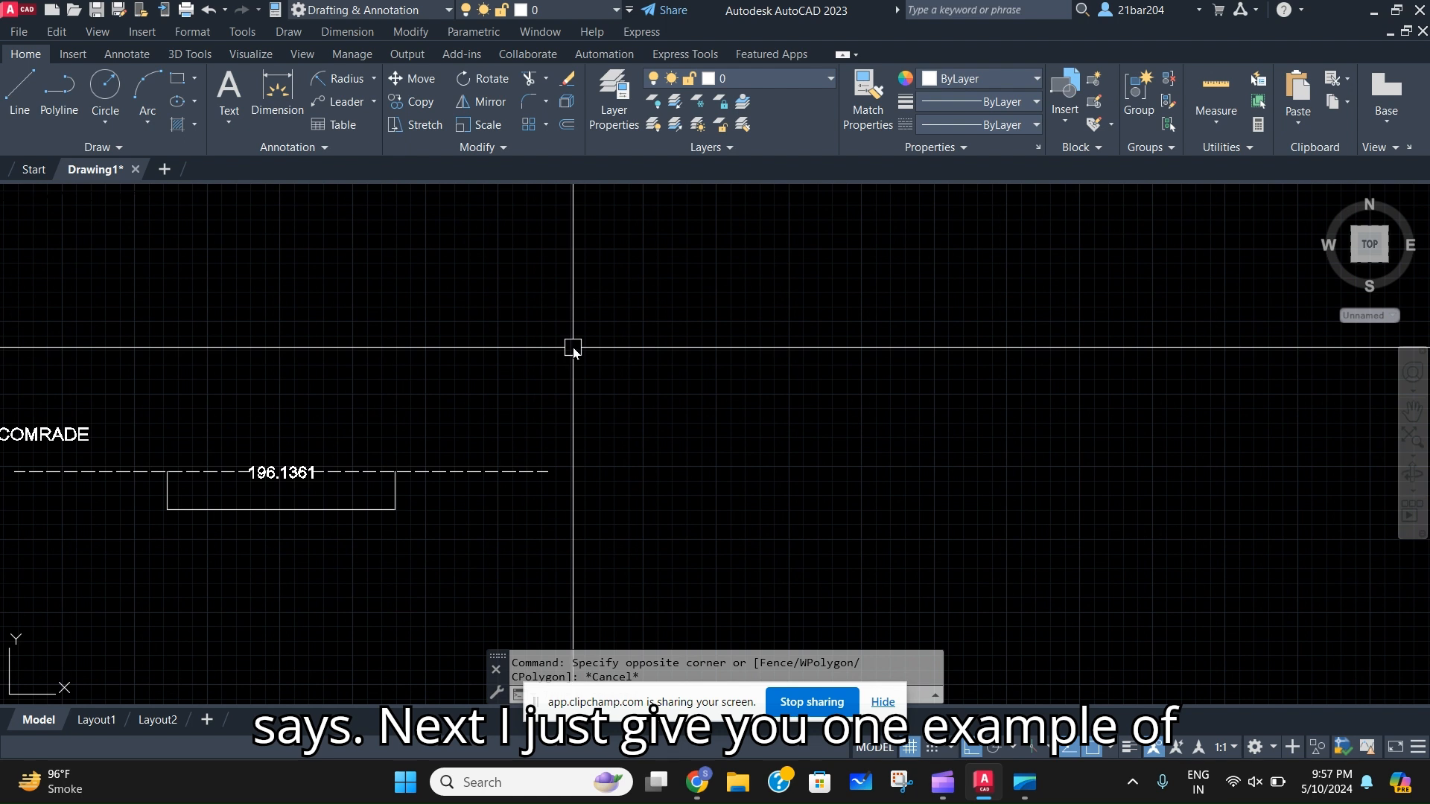
Draw a circle with a radius of about 132 units above and to the right of the dimensioned line
{"action": "middle_click_drag", "start_coordinate": [570, 347], "coordinate": [508, 414]}
{"action": "type", "text": "c"}
{"action": "key", "text": "Return"}
{"action": "left_click", "coordinate": [514, 335]}
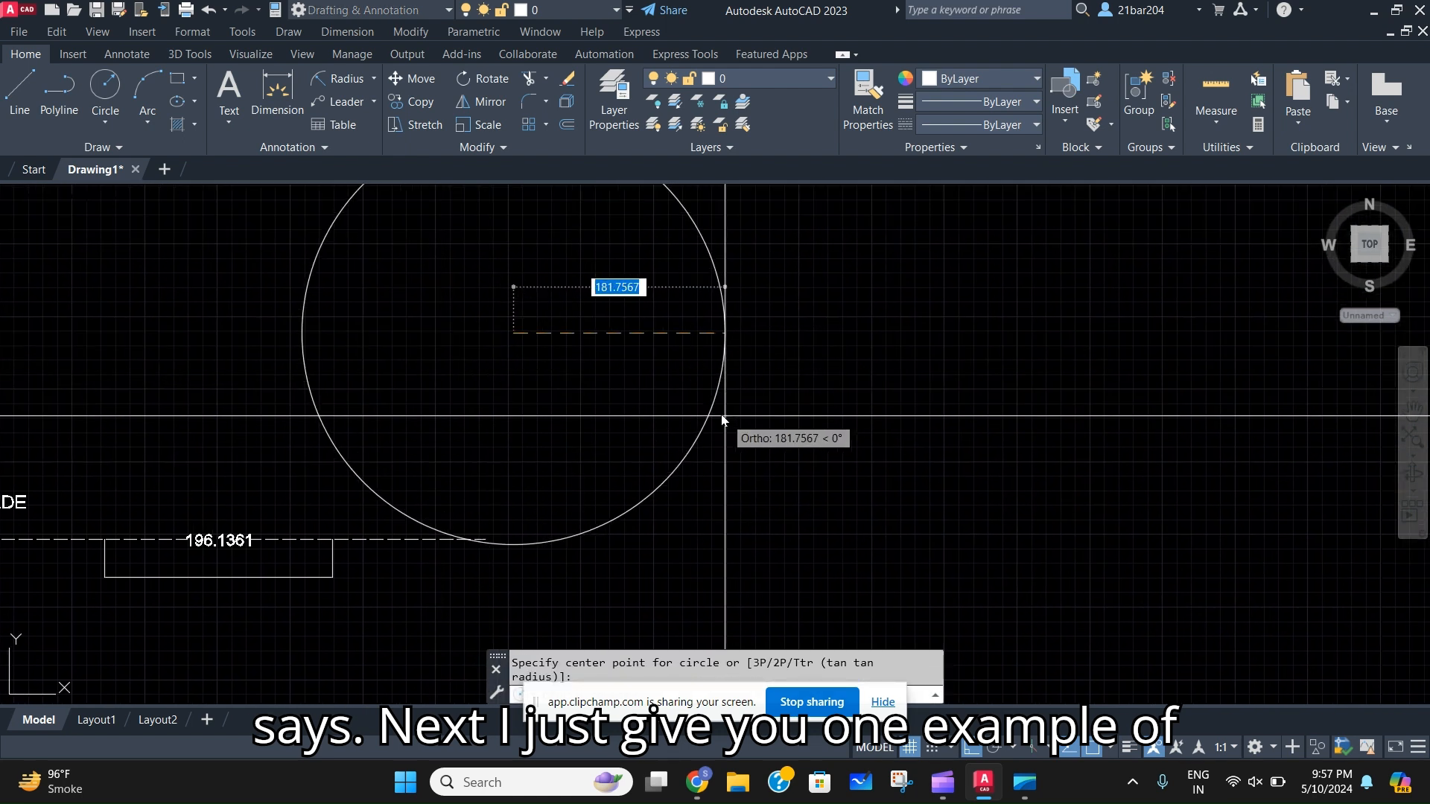
{"action": "scroll", "coordinate": [615, 356], "scroll_direction": "down", "scroll_amount": 2}
{"action": "key", "text": "Escape"}
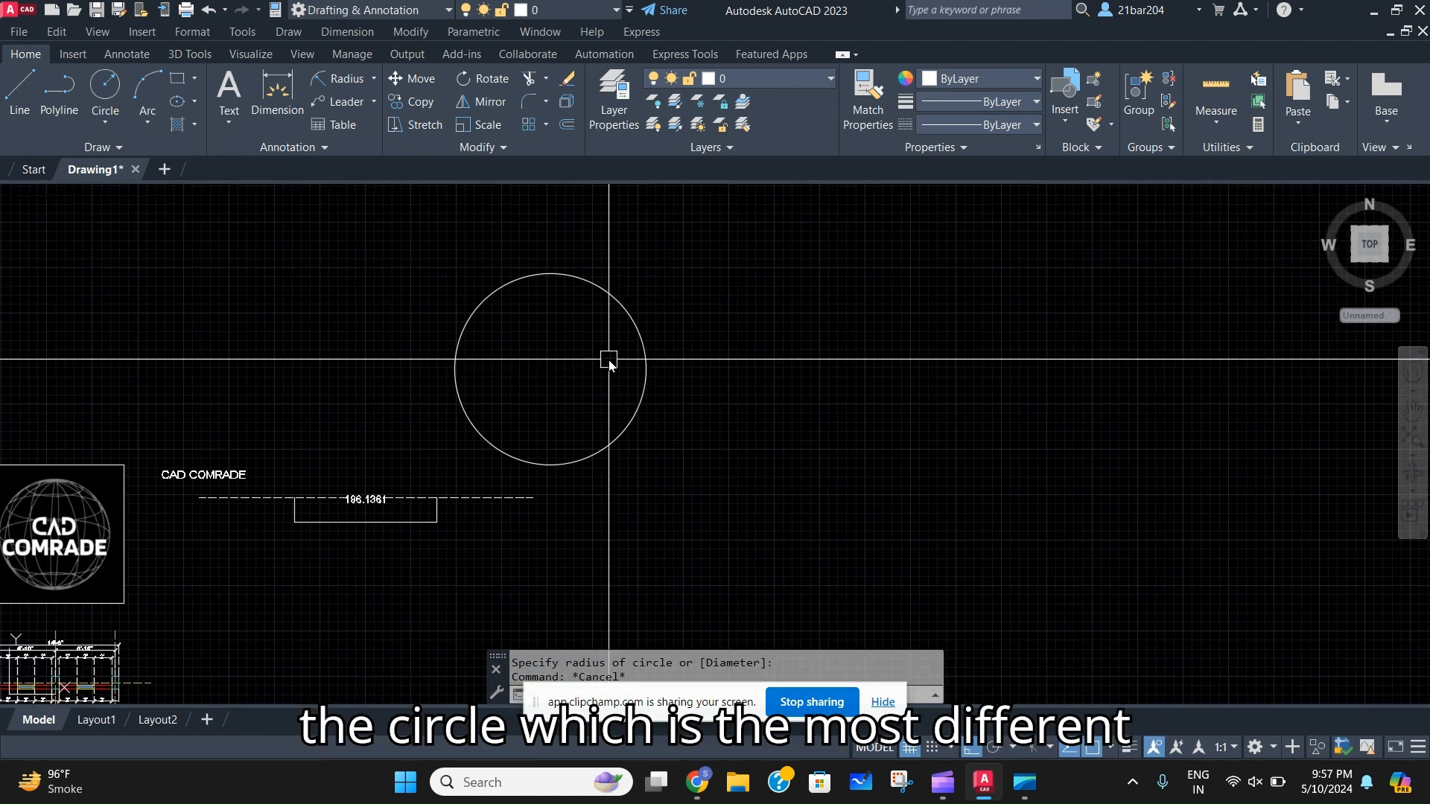
Add a Radius dimension to the circle, placing its text inside, just up and left of the centre
{"action": "left_click", "coordinate": [344, 79]}
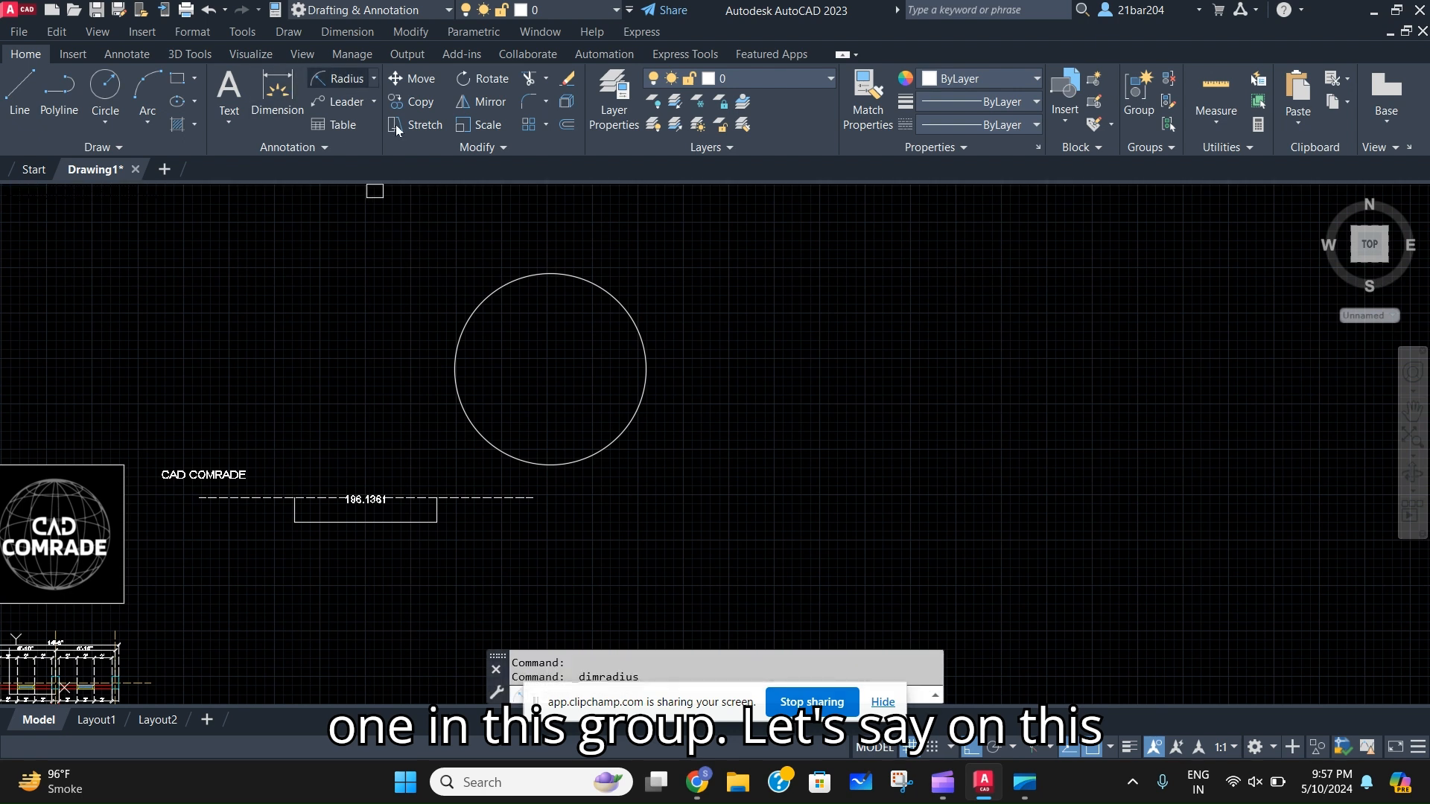
{"action": "left_click", "coordinate": [596, 287]}
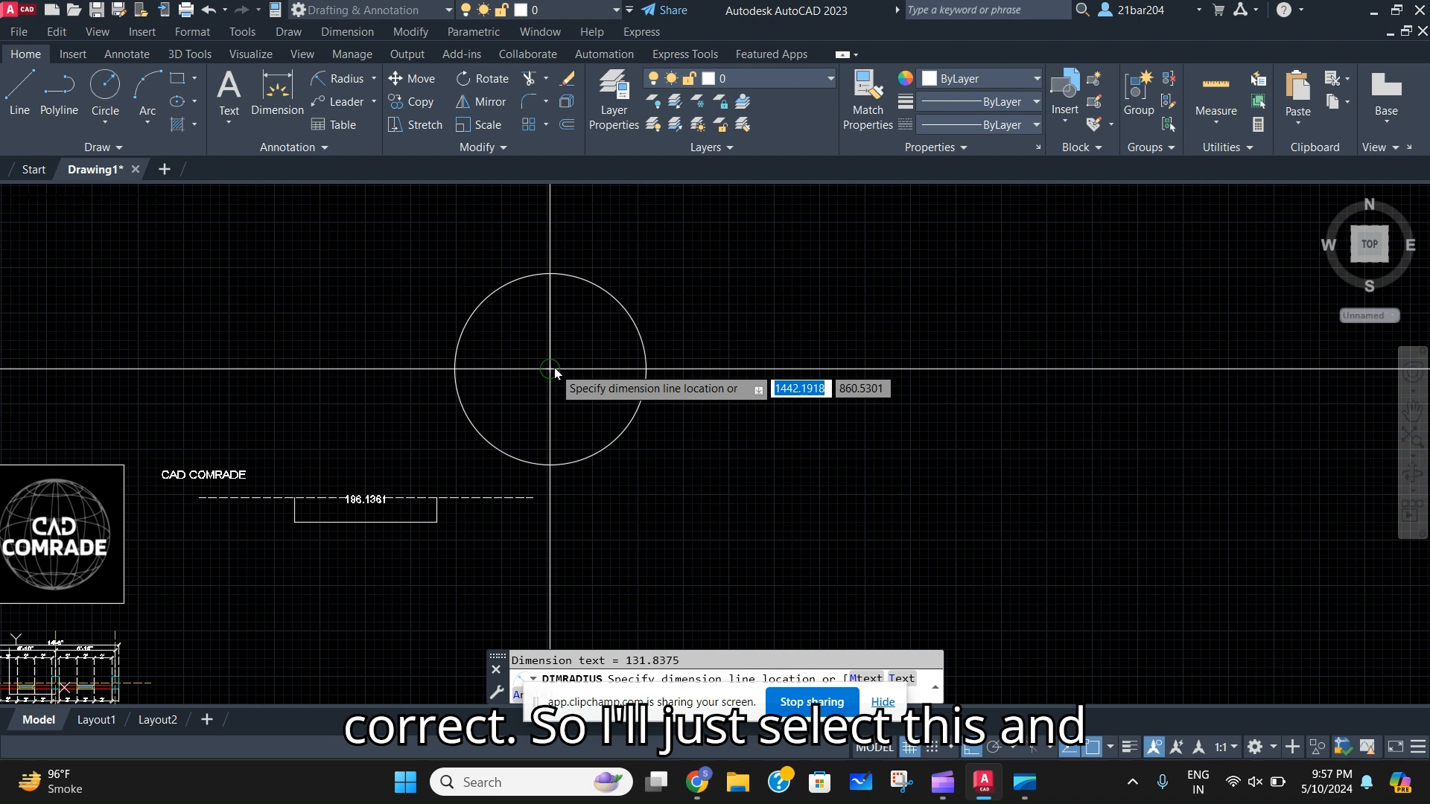
{"action": "left_click", "coordinate": [531, 351]}
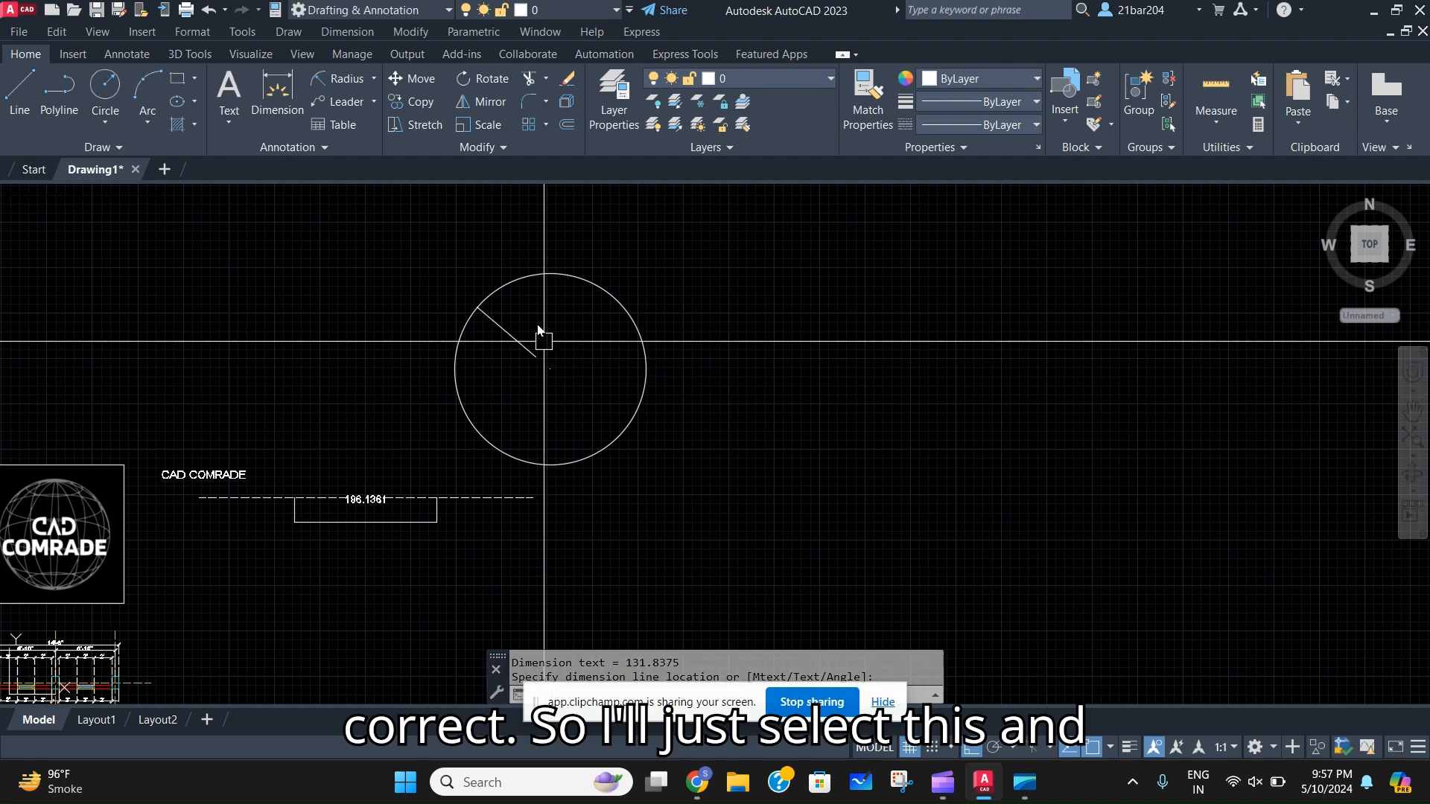
{"action": "key", "text": "space"}
{"action": "key", "text": "Escape"}
Set the text height of the circle's radius dimension to 10 and close its text editing
{"action": "left_click", "coordinate": [514, 338]}
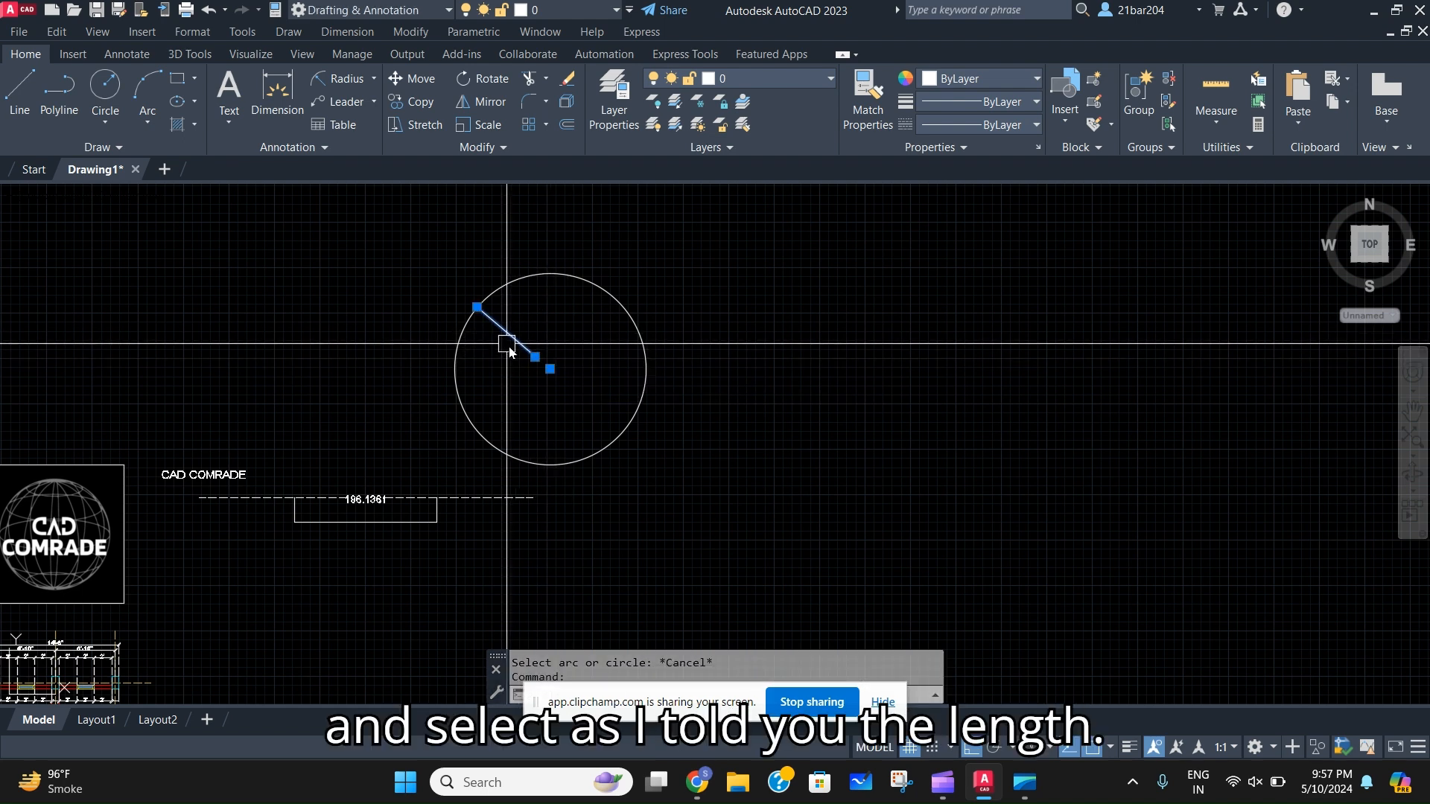
{"action": "scroll", "coordinate": [537, 373], "scroll_direction": "up", "scroll_amount": 4}
{"action": "scroll", "coordinate": [504, 303], "scroll_direction": "up", "scroll_amount": 8}
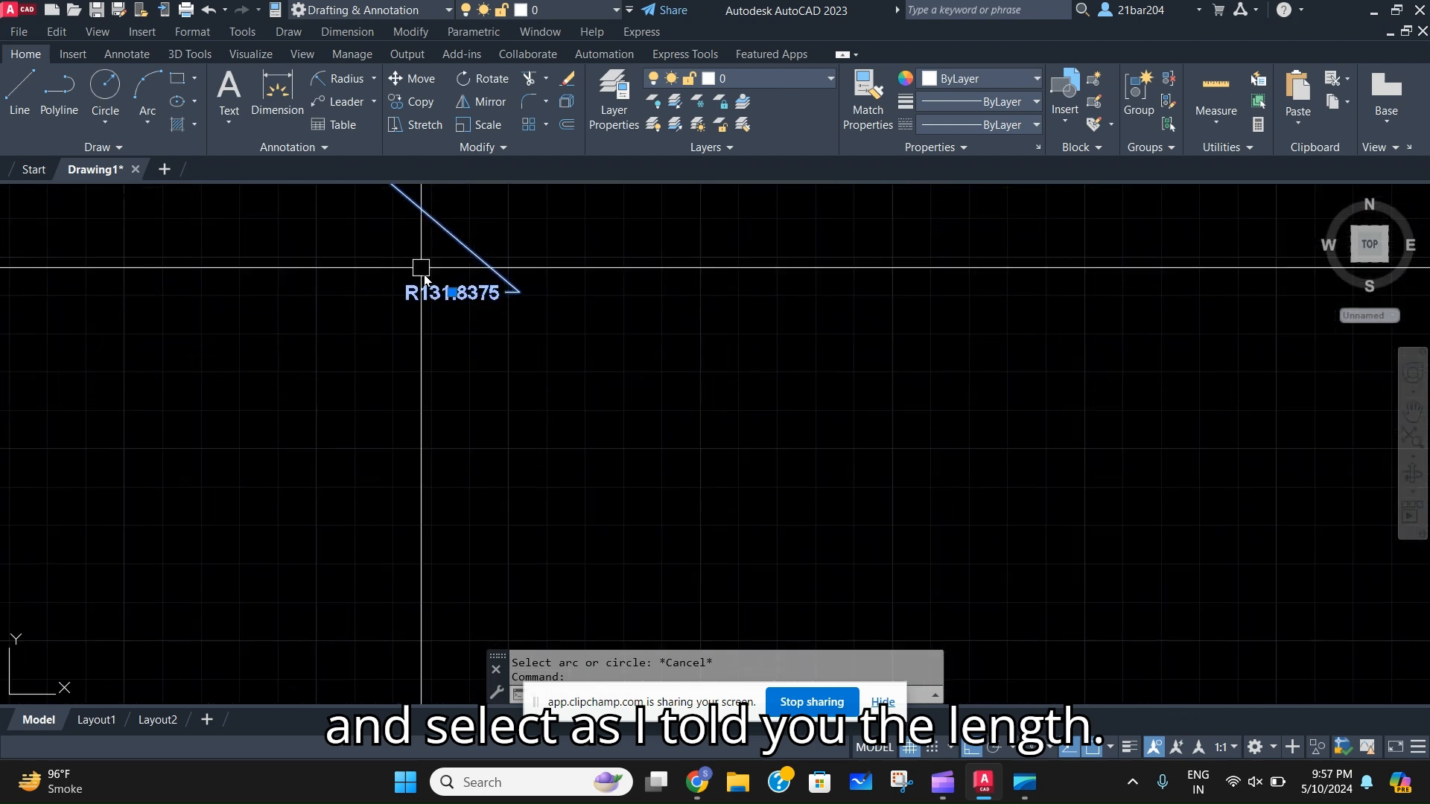
{"action": "scroll", "coordinate": [463, 414], "scroll_direction": "down", "scroll_amount": 5}
{"action": "scroll", "coordinate": [437, 409], "scroll_direction": "down", "scroll_amount": 5}
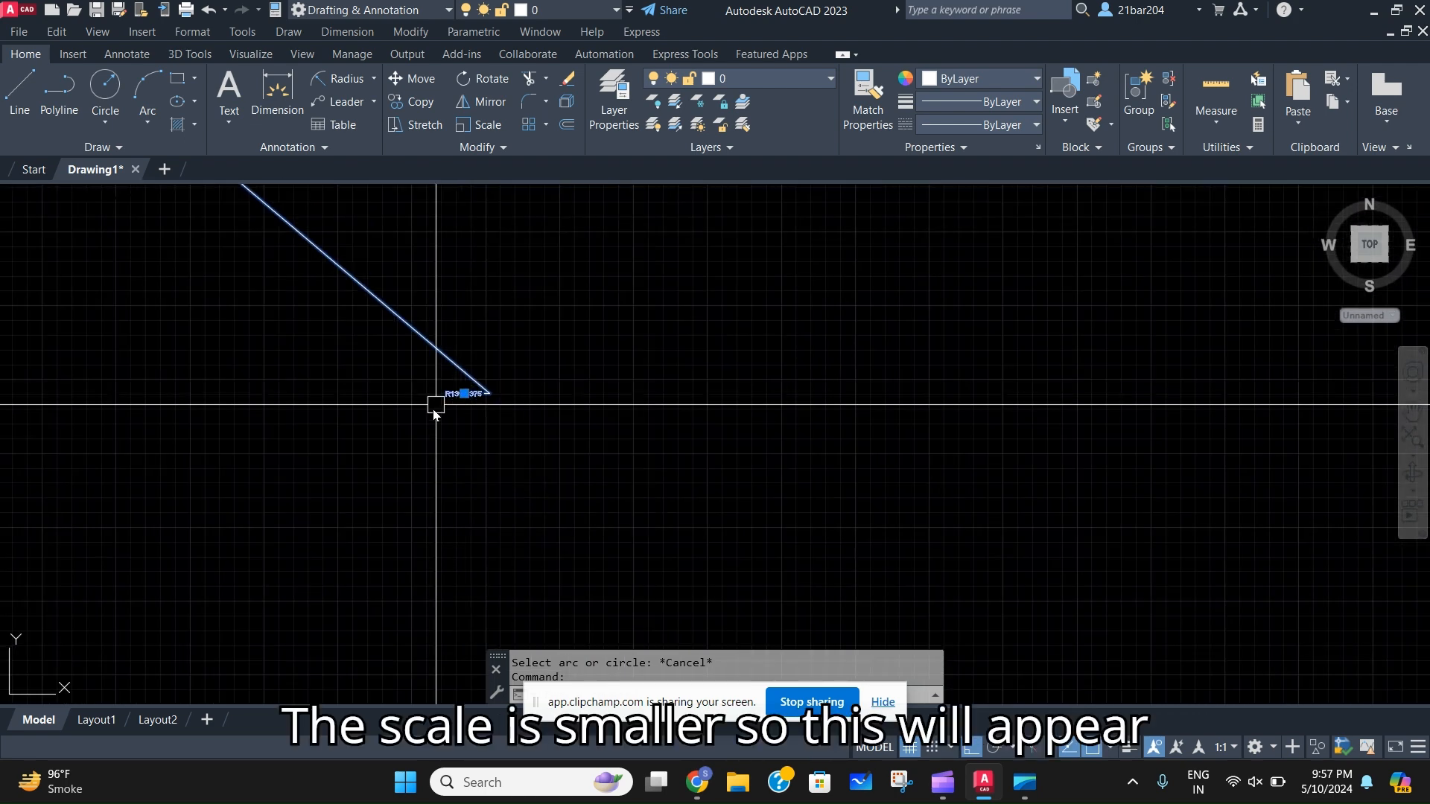
{"action": "scroll", "coordinate": [460, 372], "scroll_direction": "up", "scroll_amount": 7}
{"action": "scroll", "coordinate": [439, 399], "scroll_direction": "down", "scroll_amount": 1}
{"action": "scroll", "coordinate": [417, 357], "scroll_direction": "up", "scroll_amount": 3}
{"action": "scroll", "coordinate": [407, 370], "scroll_direction": "down", "scroll_amount": 6}
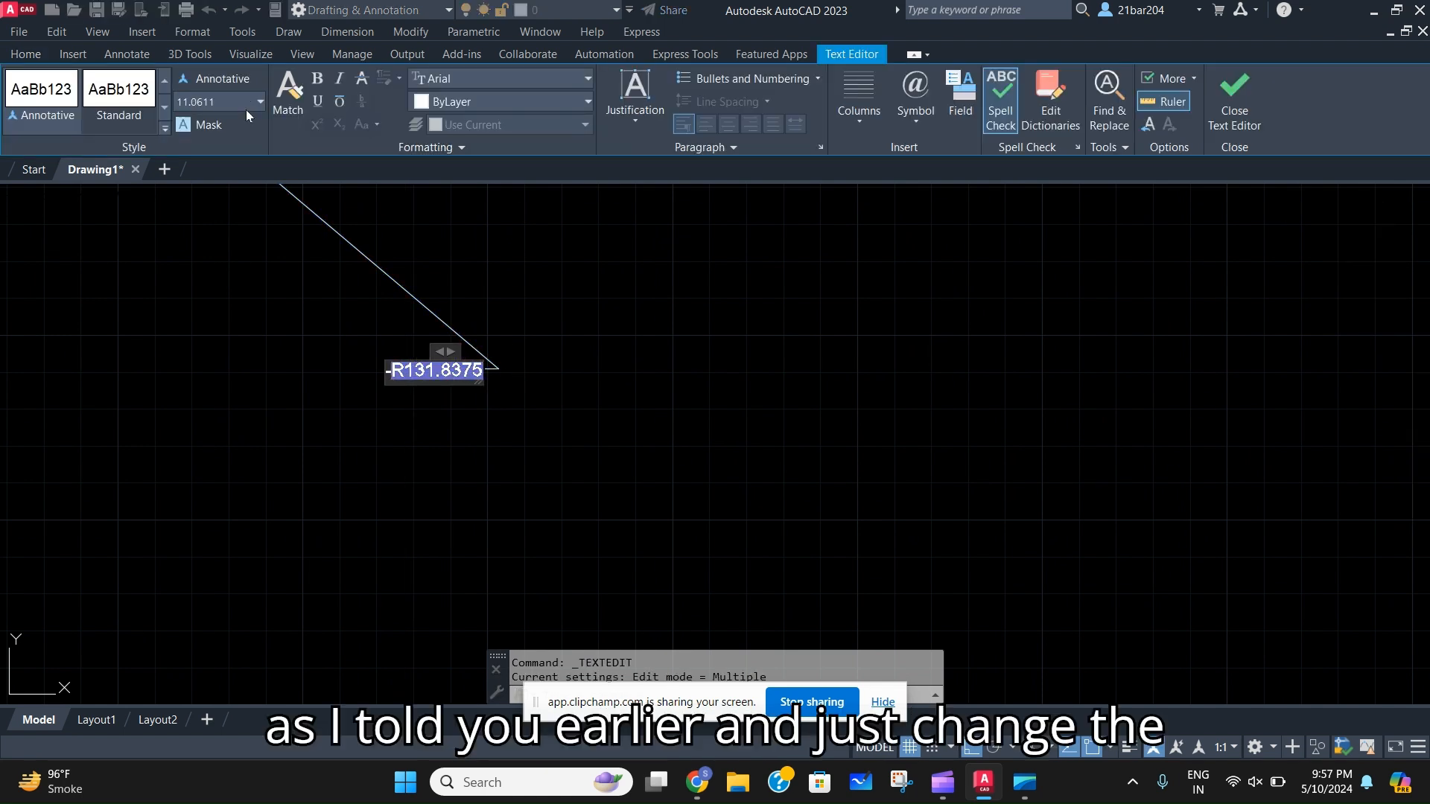
{"action": "type", "text": "0"}
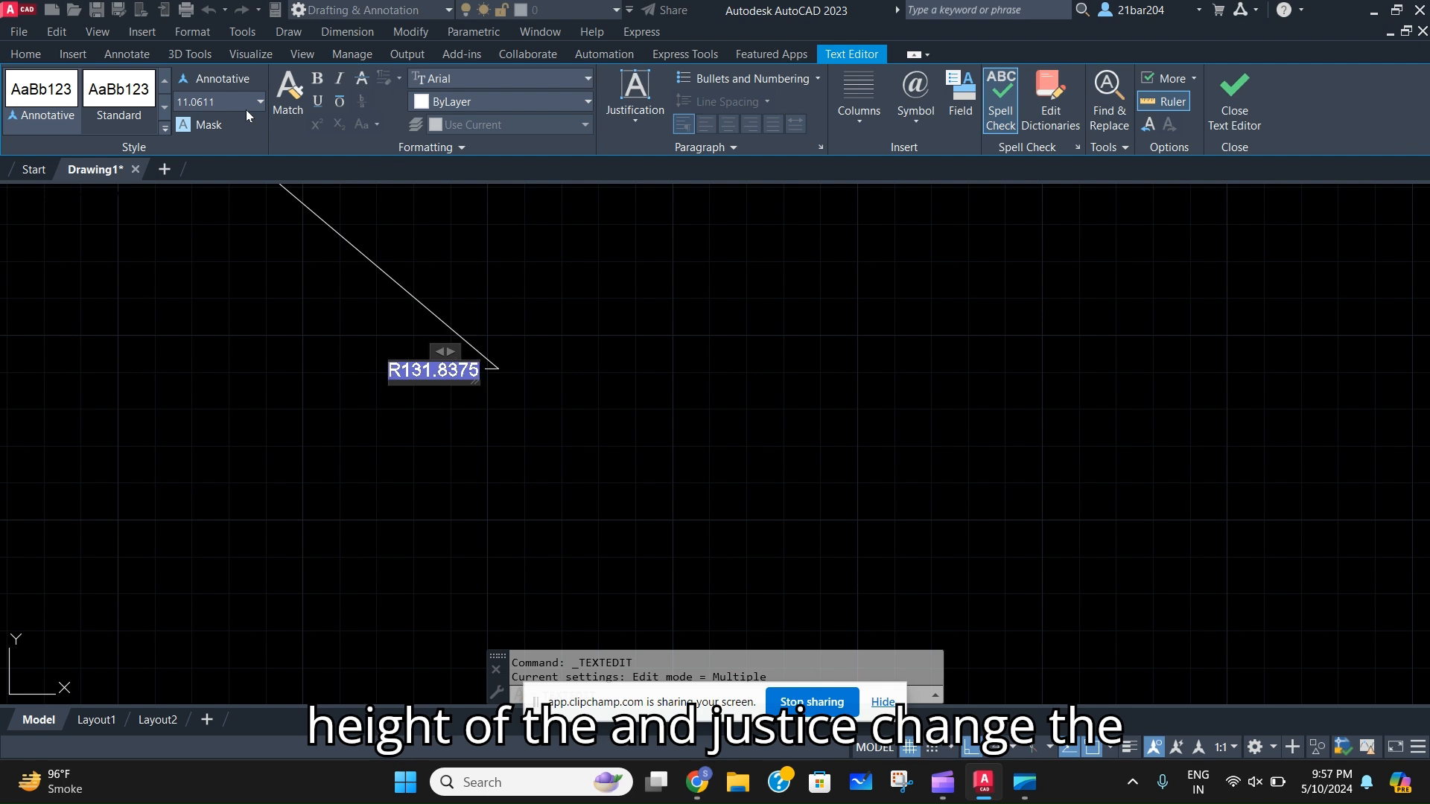
{"action": "left_click", "coordinate": [248, 101]}
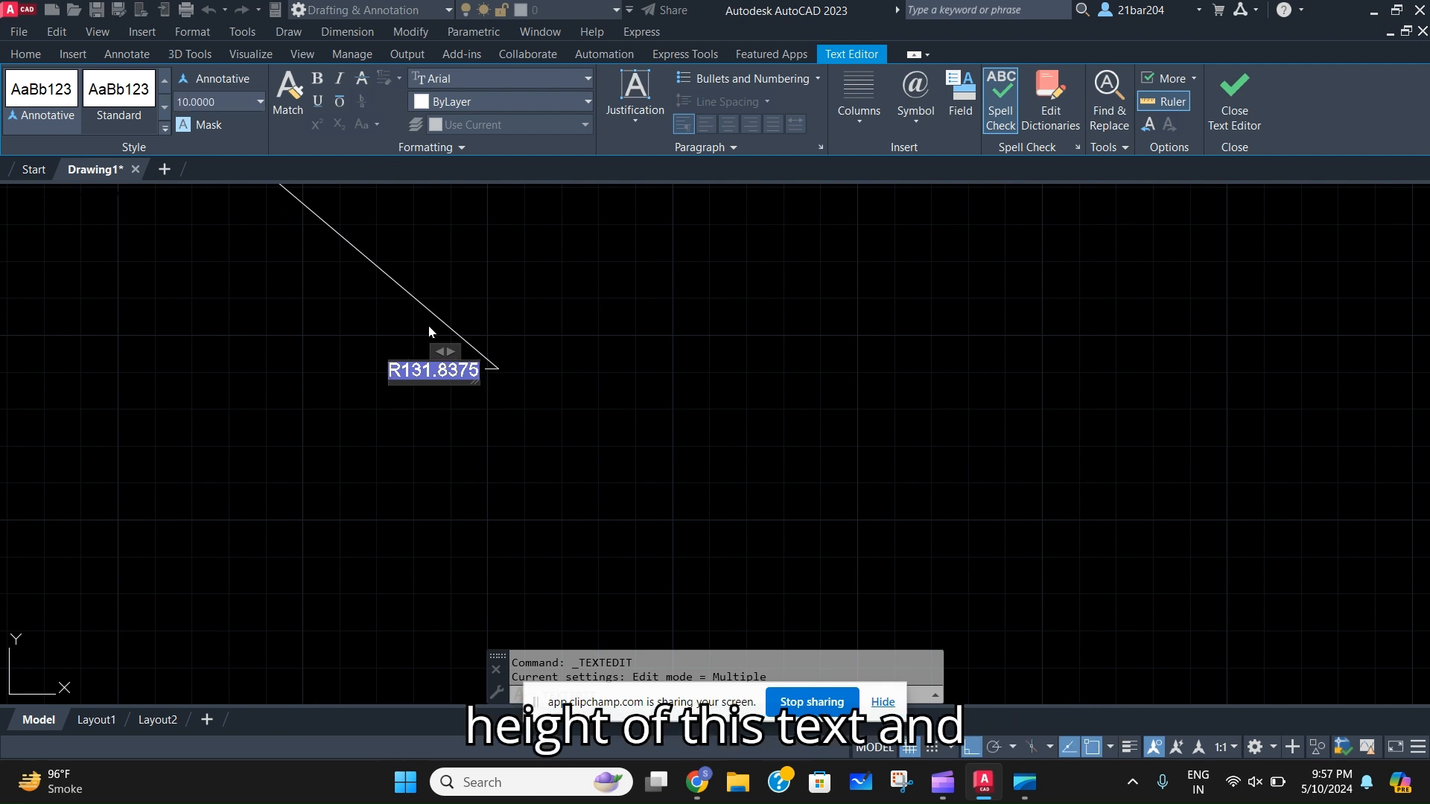
{"action": "left_click", "coordinate": [1234, 104]}
{"action": "key", "text": "Escape"}
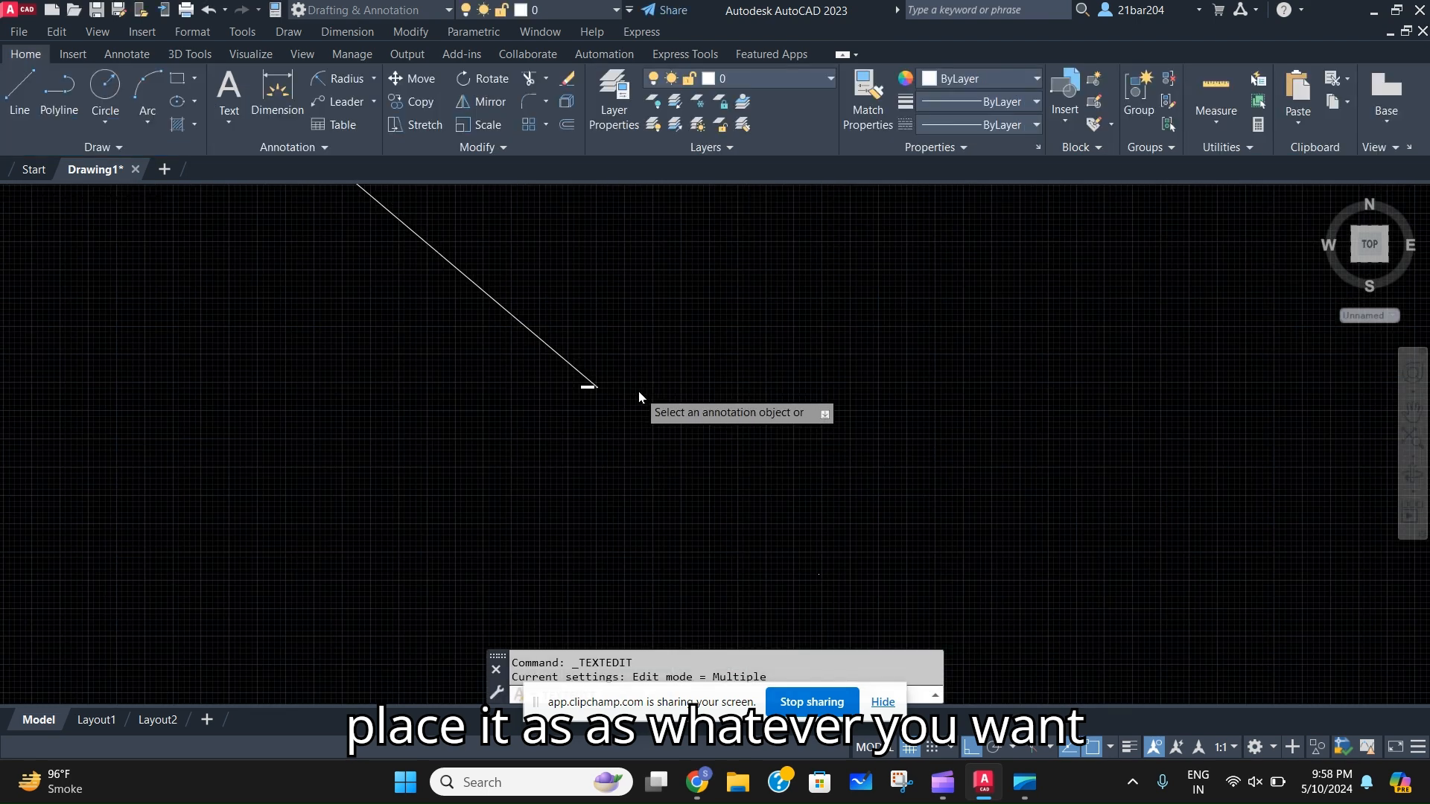
Delete the radius dimension inside the circle, keeping the circle itself
{"action": "scroll", "coordinate": [630, 380], "scroll_direction": "up", "scroll_amount": 3}
{"action": "left_click", "coordinate": [639, 332]}
{"action": "left_click", "coordinate": [715, 480]}
{"action": "scroll", "coordinate": [773, 427], "scroll_direction": "down", "scroll_amount": 10}
{"action": "left_click", "coordinate": [888, 456]}
{"action": "left_click", "coordinate": [657, 380]}
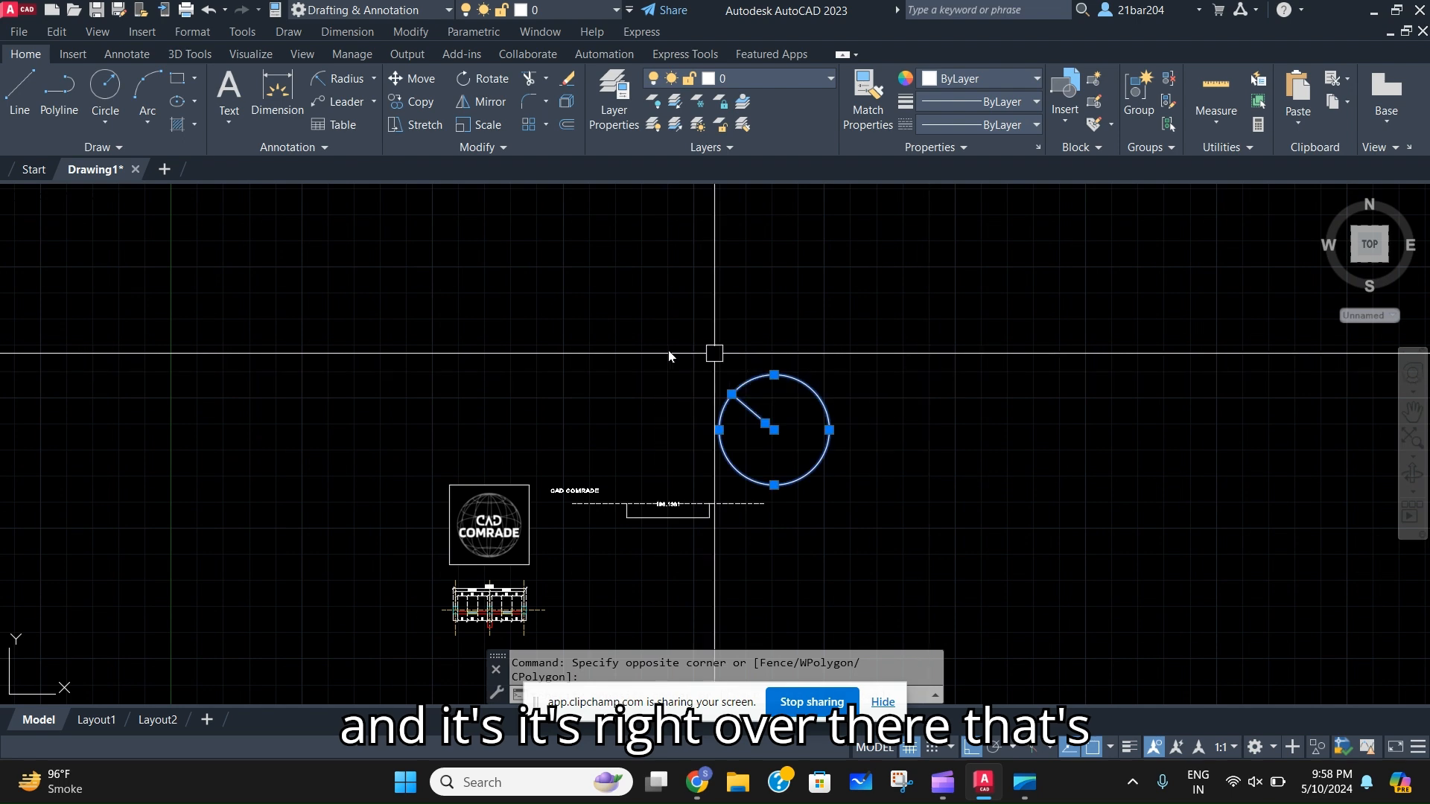
{"action": "key", "text": "Escape"}
{"action": "scroll", "coordinate": [735, 415], "scroll_direction": "up", "scroll_amount": 2}
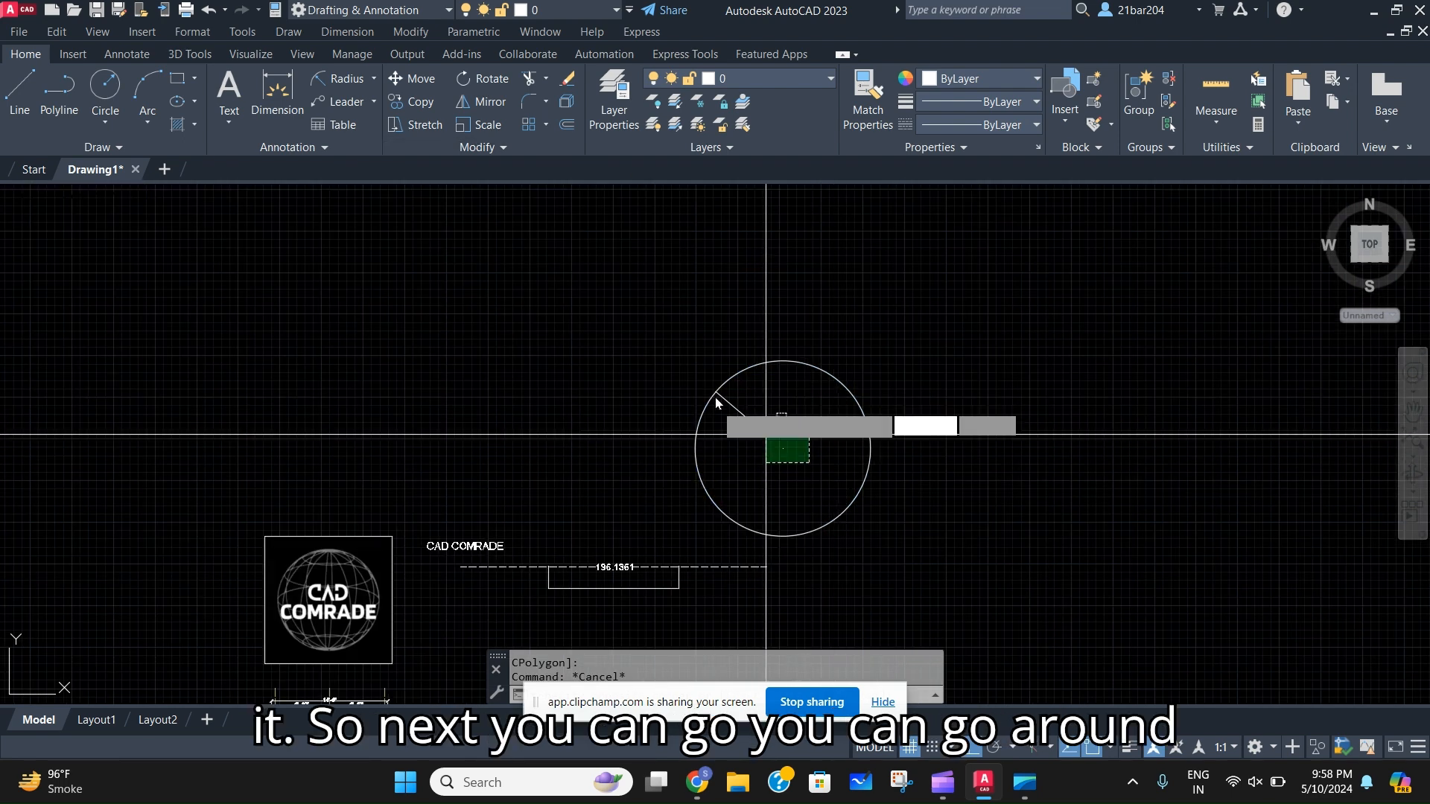
Add a Diameter dimension to the circle, with its line running straight down from the top of the circle to the centre
{"action": "left_click", "coordinate": [367, 80]}
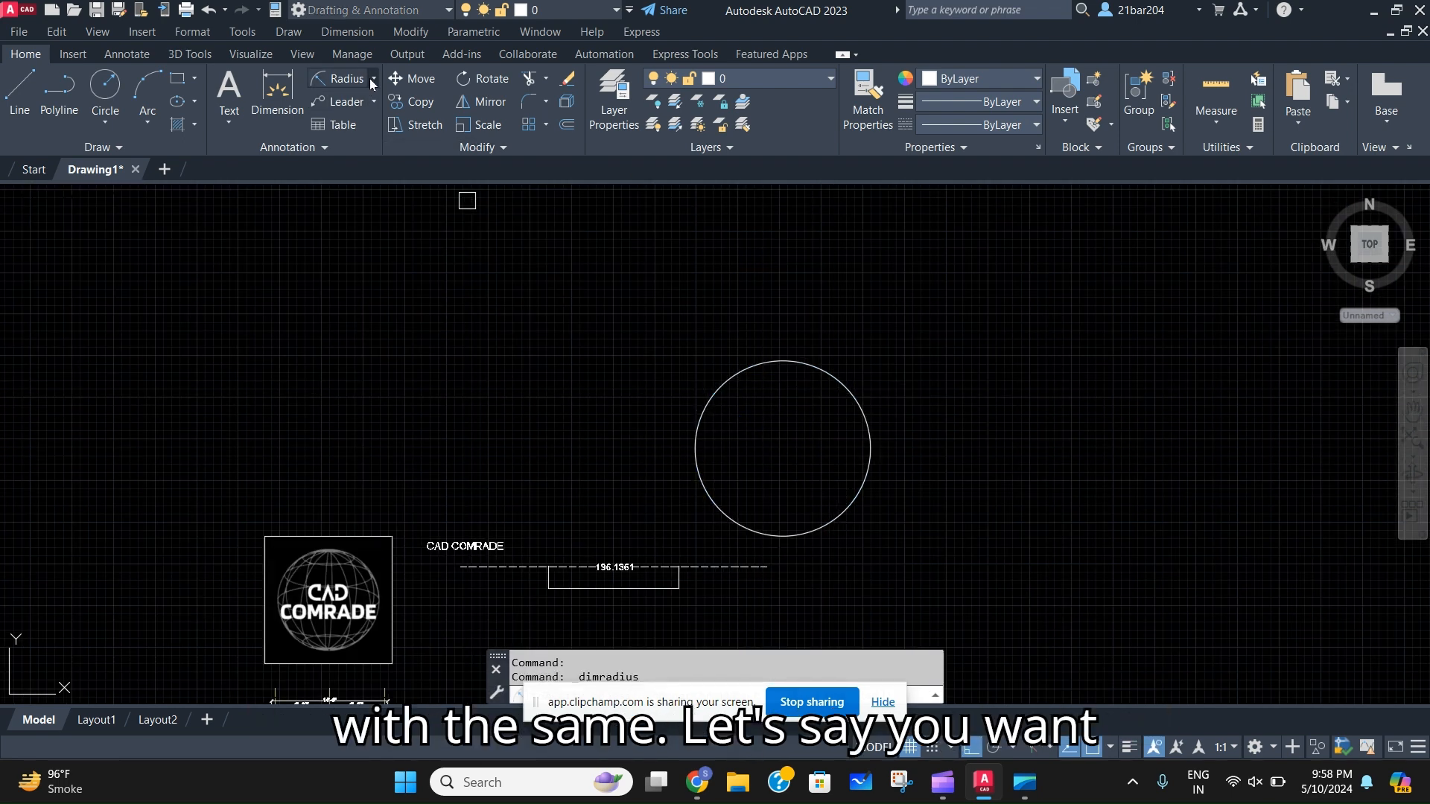
{"action": "left_click", "coordinate": [374, 79]}
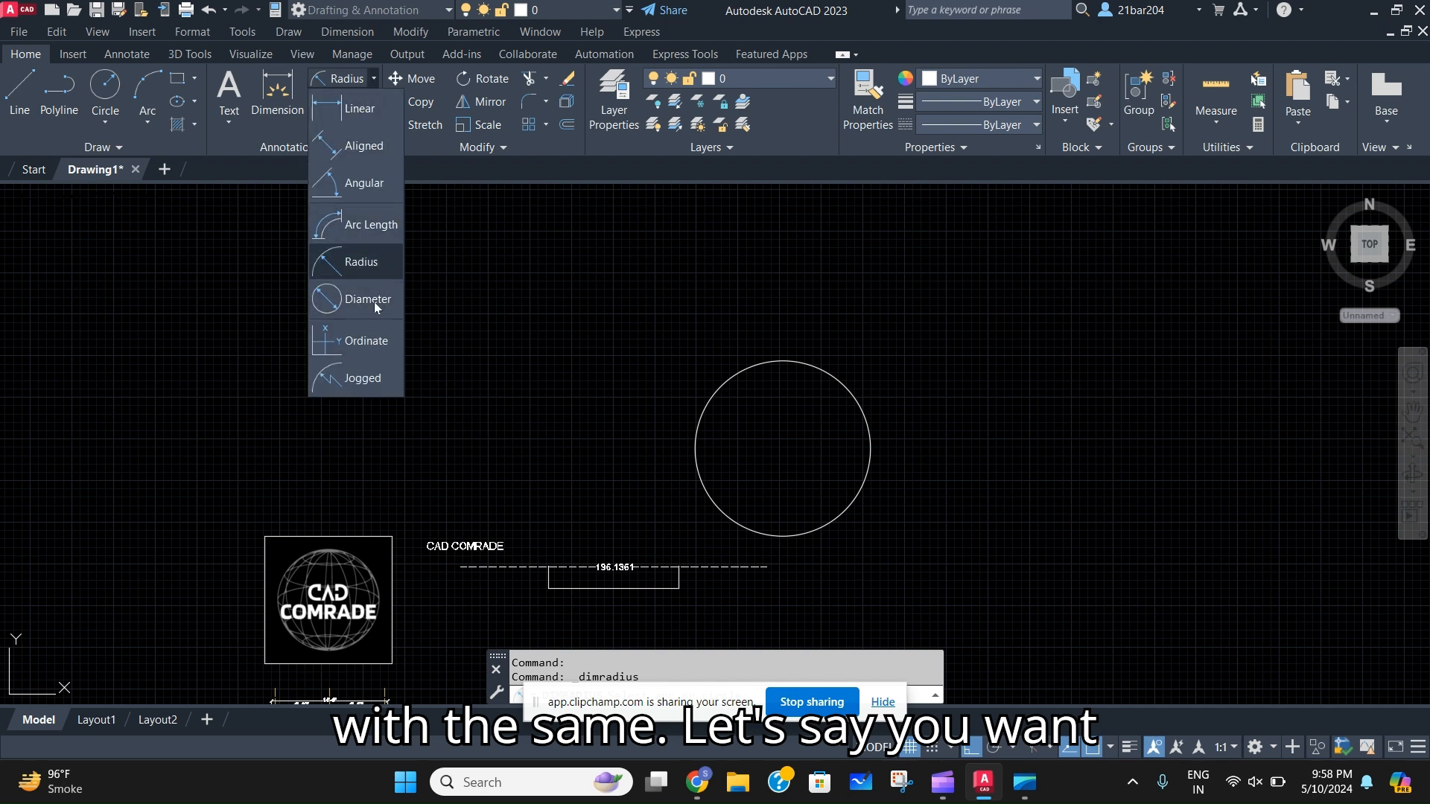
{"action": "left_click", "coordinate": [376, 300]}
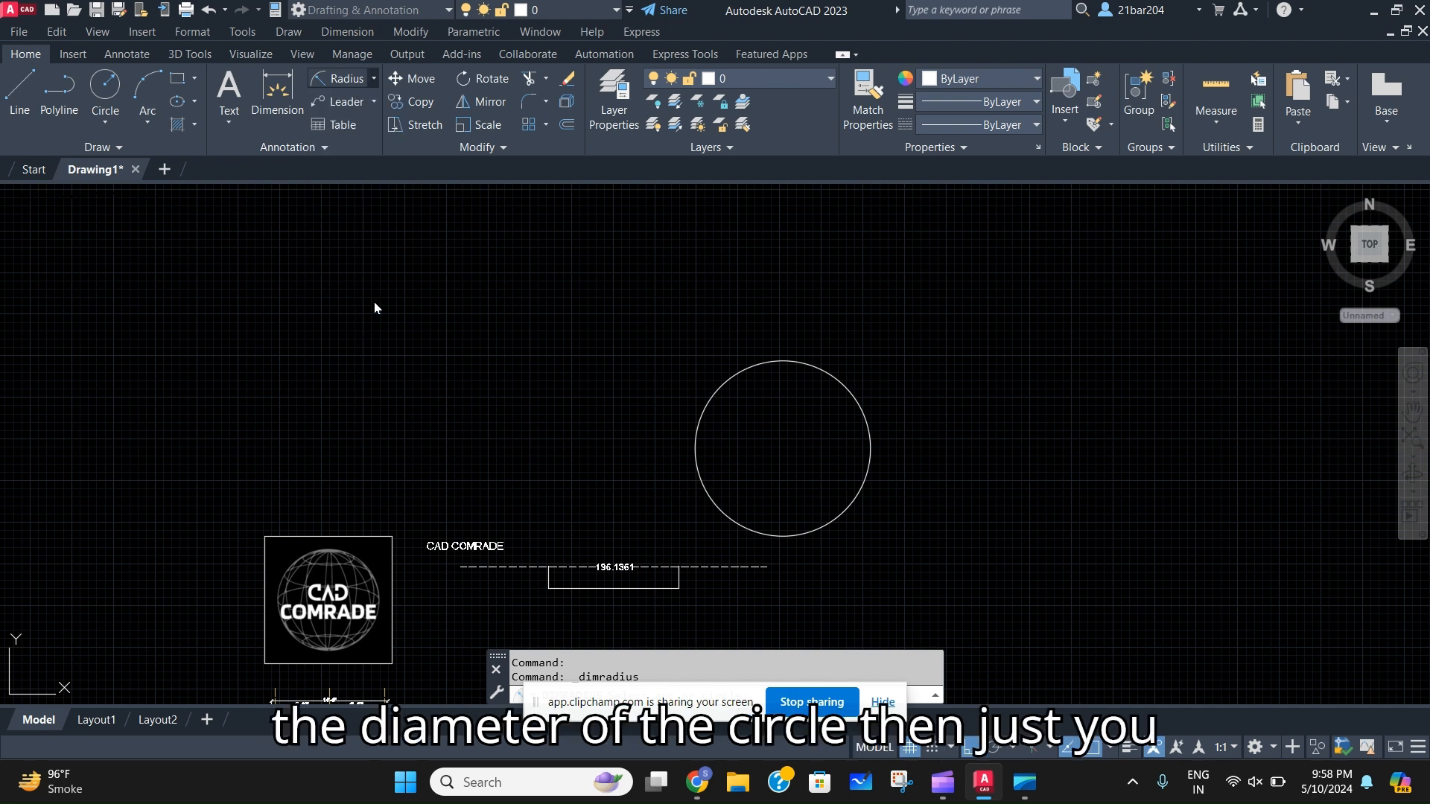
{"action": "left_click", "coordinate": [726, 381]}
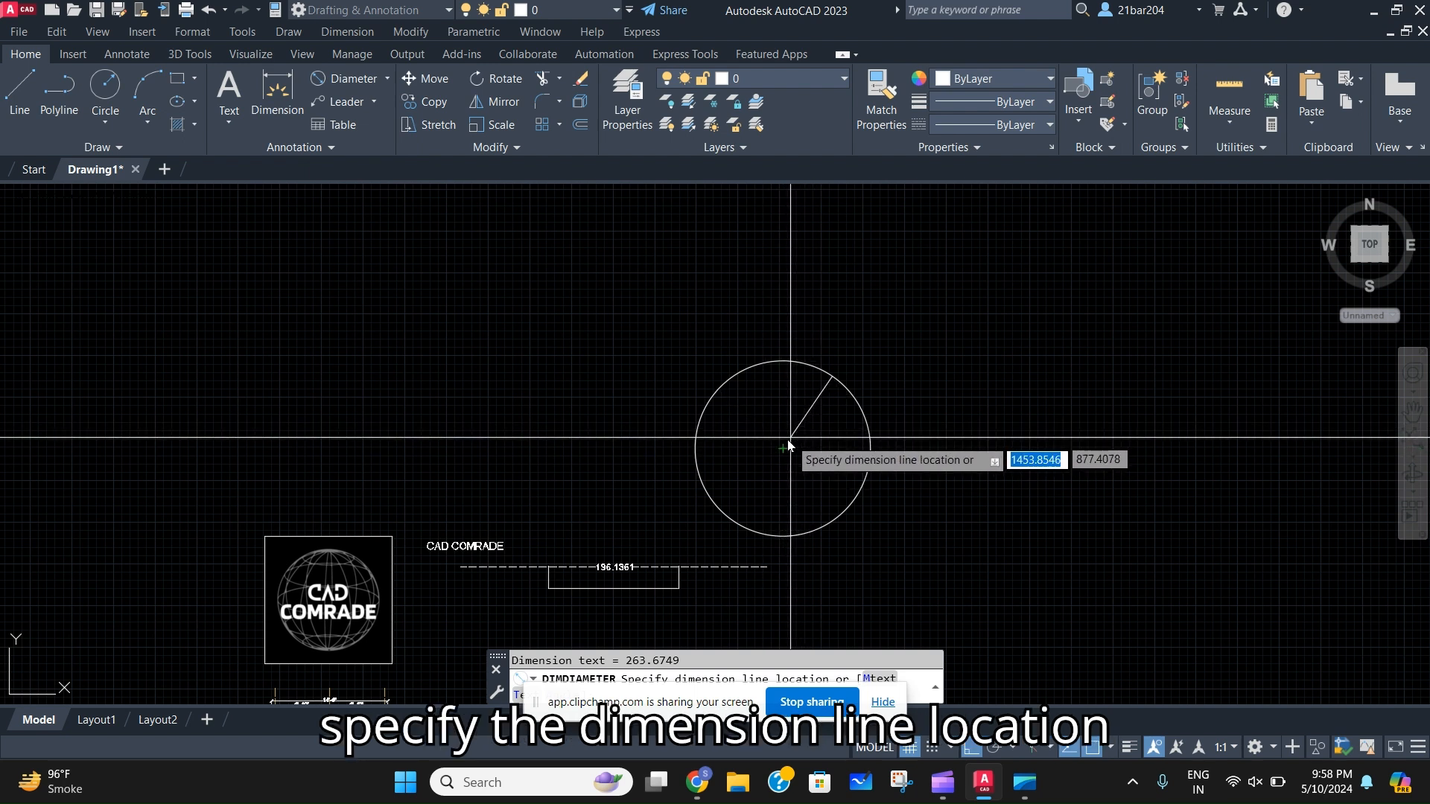
{"action": "scroll", "coordinate": [789, 435], "scroll_direction": "up", "scroll_amount": 4}
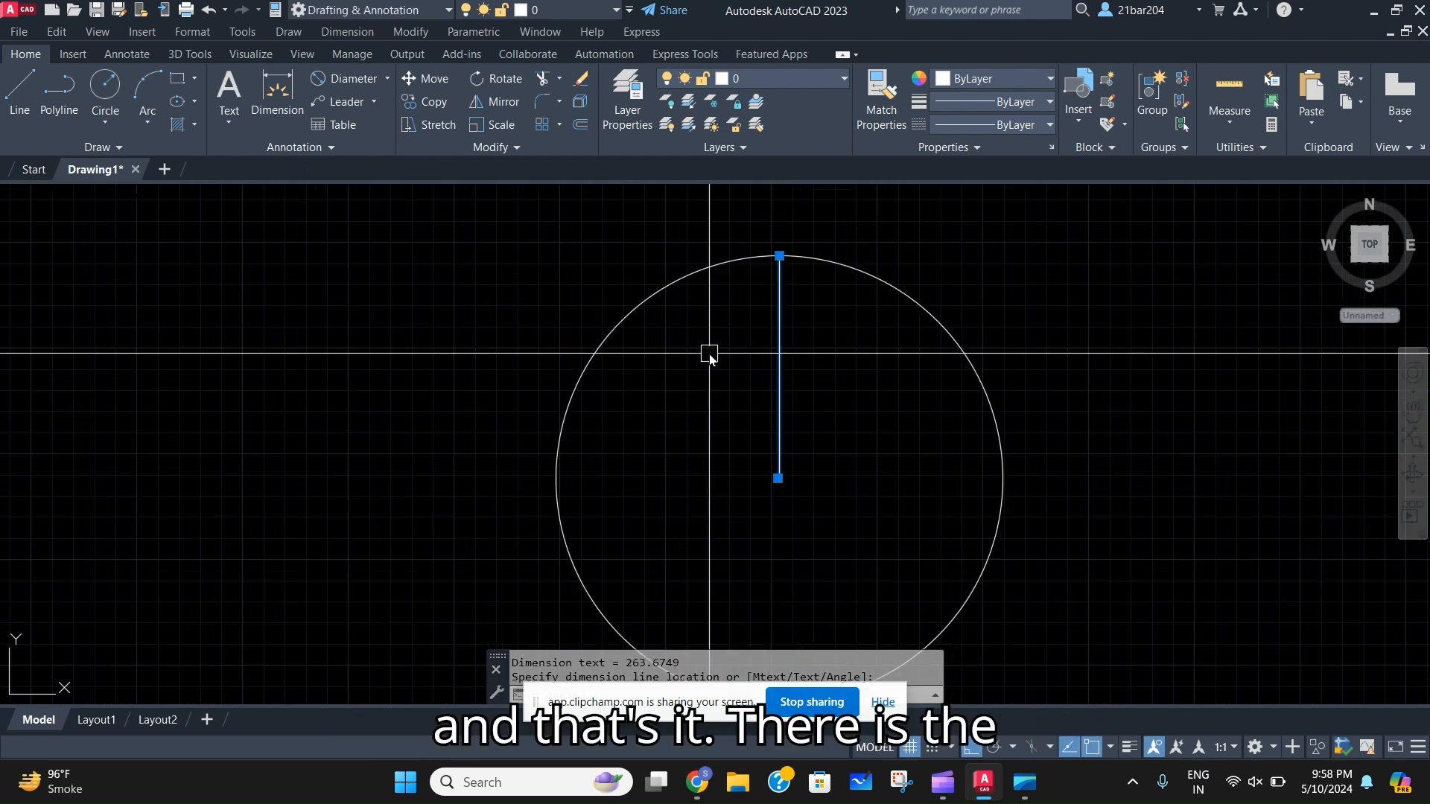
Examine the diameter dimension's text and dimension line at the circle's centre
{"action": "scroll", "coordinate": [754, 289], "scroll_direction": "up", "scroll_amount": 6}
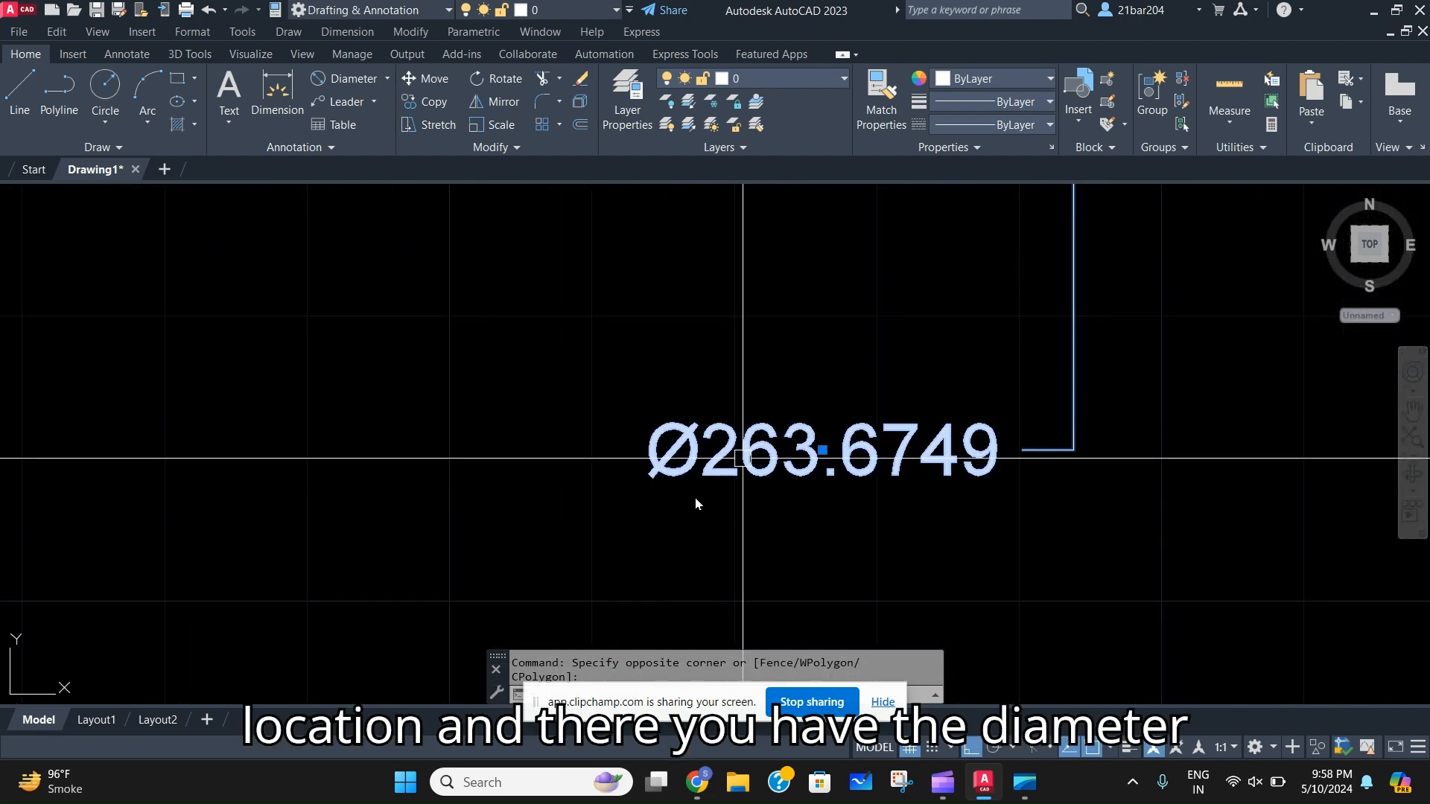
{"action": "scroll", "coordinate": [752, 471], "scroll_direction": "down", "scroll_amount": 10}
{"action": "scroll", "coordinate": [762, 468], "scroll_direction": "up", "scroll_amount": 8}
{"action": "scroll", "coordinate": [637, 475], "scroll_direction": "down", "scroll_amount": 8}
{"action": "scroll", "coordinate": [536, 456], "scroll_direction": "up", "scroll_amount": 10}
{"action": "scroll", "coordinate": [552, 278], "scroll_direction": "down", "scroll_amount": 5}
{"action": "scroll", "coordinate": [585, 347], "scroll_direction": "down", "scroll_amount": 6}
{"action": "scroll", "coordinate": [587, 338], "scroll_direction": "up", "scroll_amount": 8}
{"action": "middle_click_drag", "start_coordinate": [597, 367], "coordinate": [624, 455]}
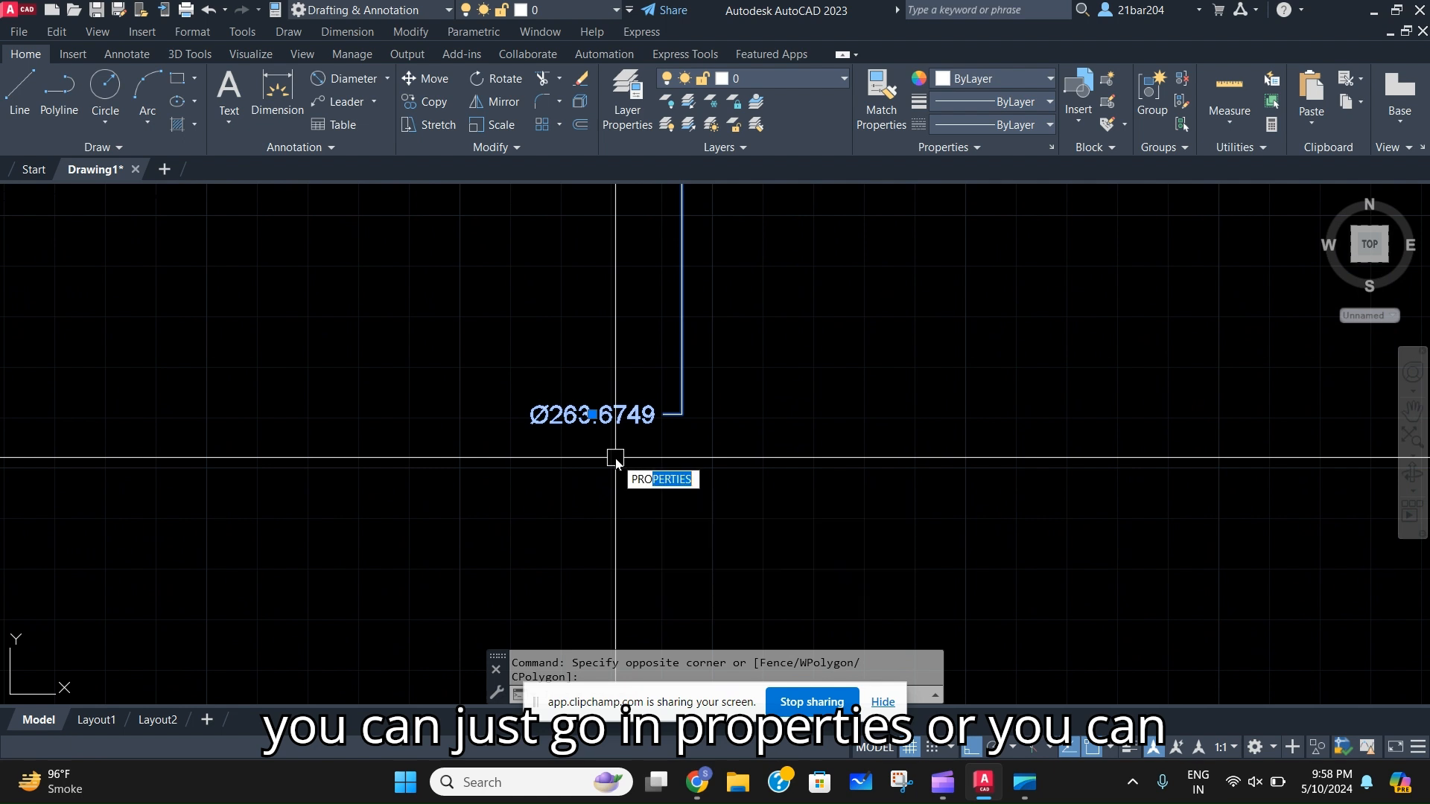
Set the diameter dimension's text height to 10 in its properties
{"action": "key", "text": "Return"}
{"action": "scroll", "coordinate": [151, 486], "scroll_direction": "down", "scroll_amount": 10}
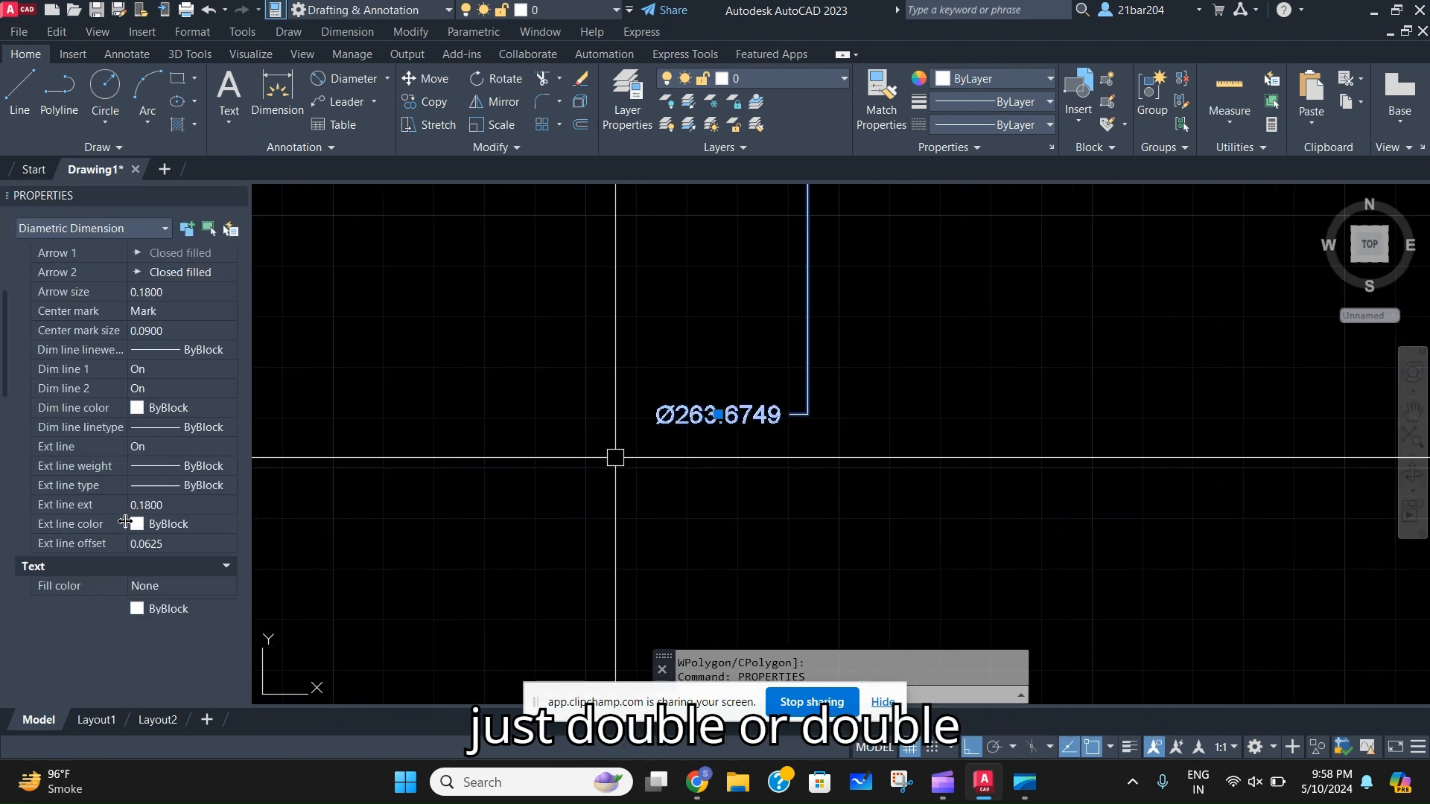
{"action": "scroll", "coordinate": [166, 498], "scroll_direction": "down", "scroll_amount": 5}
{"action": "scroll", "coordinate": [167, 499], "scroll_direction": "up", "scroll_amount": 3}
{"action": "scroll", "coordinate": [166, 490], "scroll_direction": "up", "scroll_amount": 6}
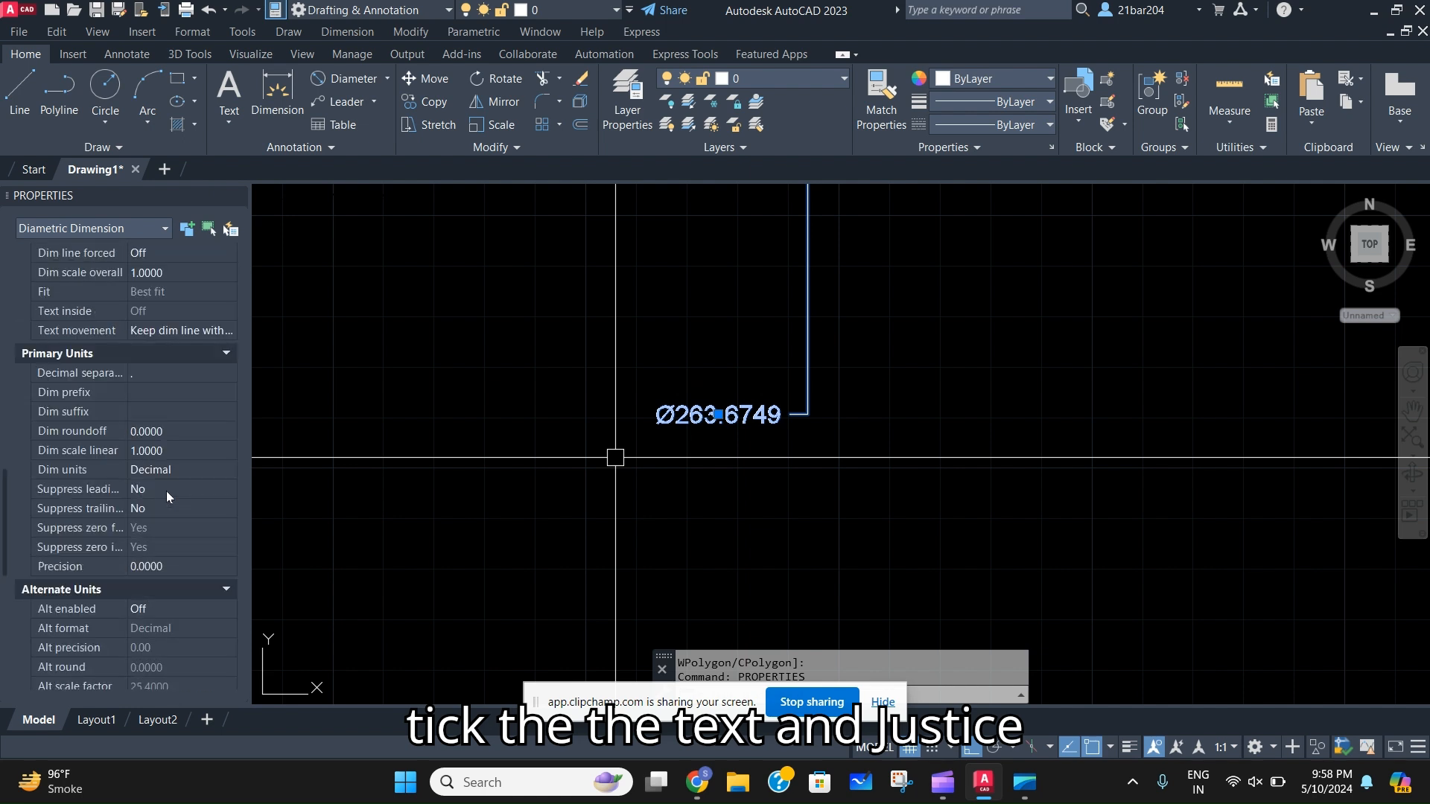
{"action": "scroll", "coordinate": [167, 490], "scroll_direction": "up", "scroll_amount": 3}
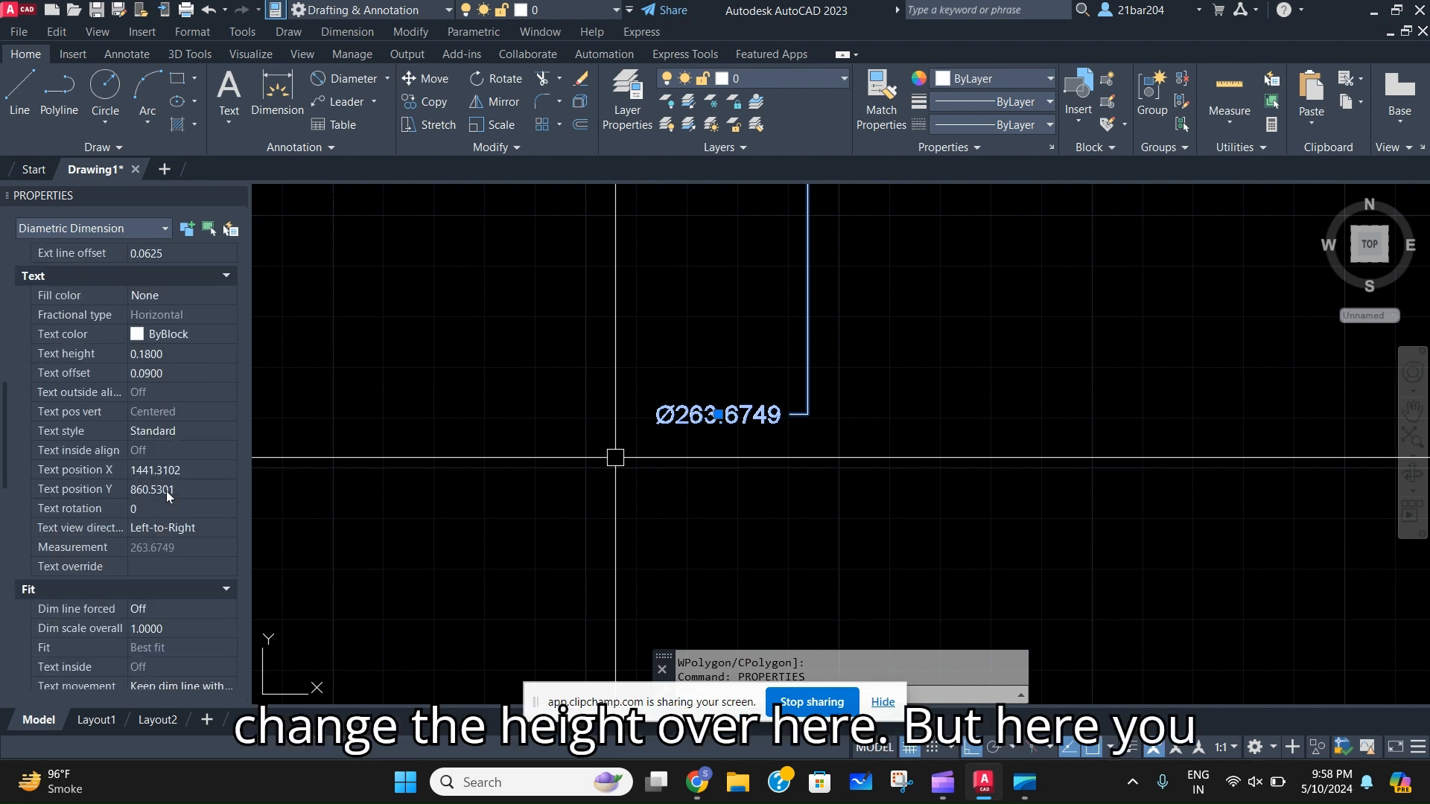
{"action": "left_click", "coordinate": [188, 351]}
{"action": "type", "text": "10"}
{"action": "key", "text": "Tab"}
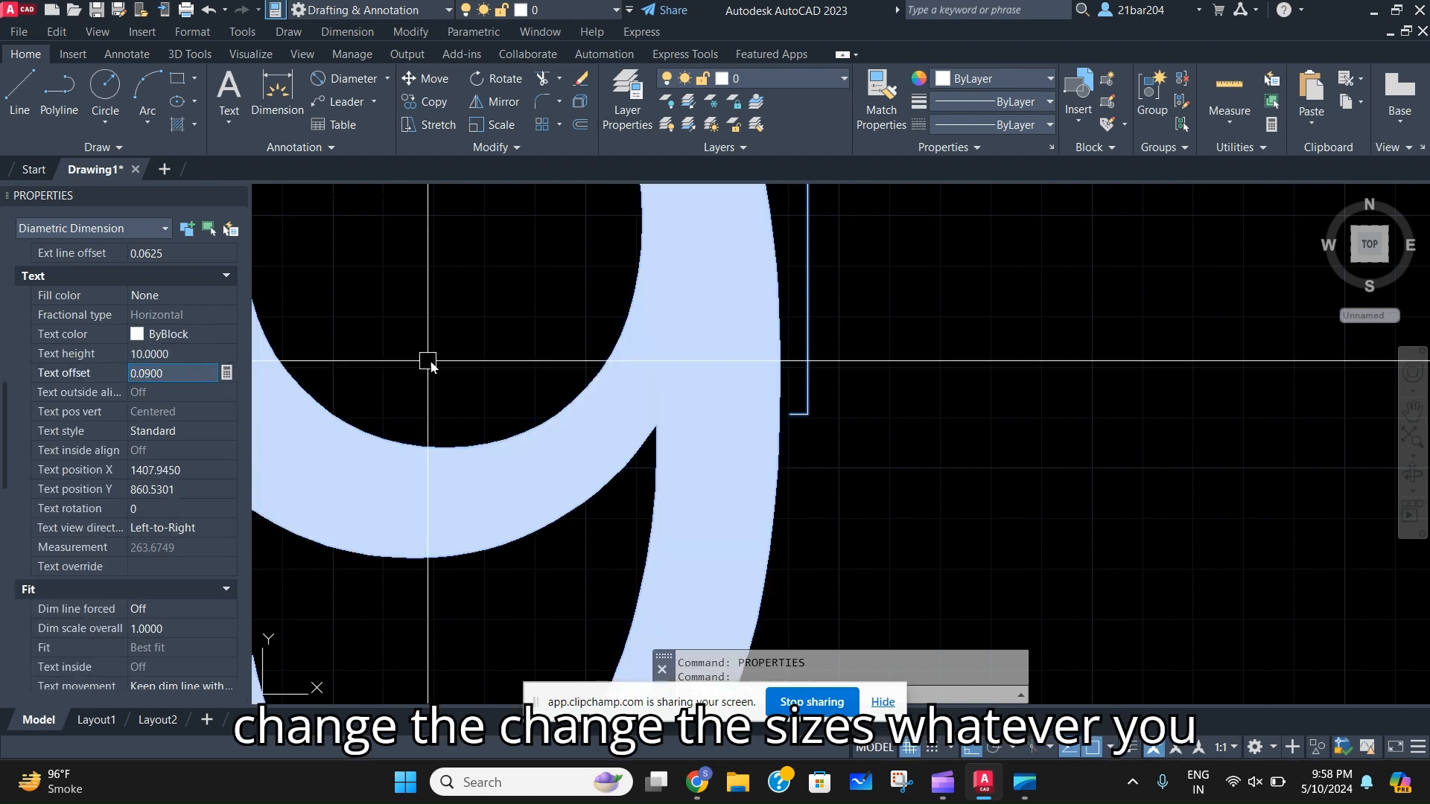
Clear the dimension selection and close the properties display
{"action": "scroll", "coordinate": [498, 419], "scroll_direction": "down", "scroll_amount": 10}
{"action": "key", "text": "Escape"}
{"action": "key", "text": "Escape"}
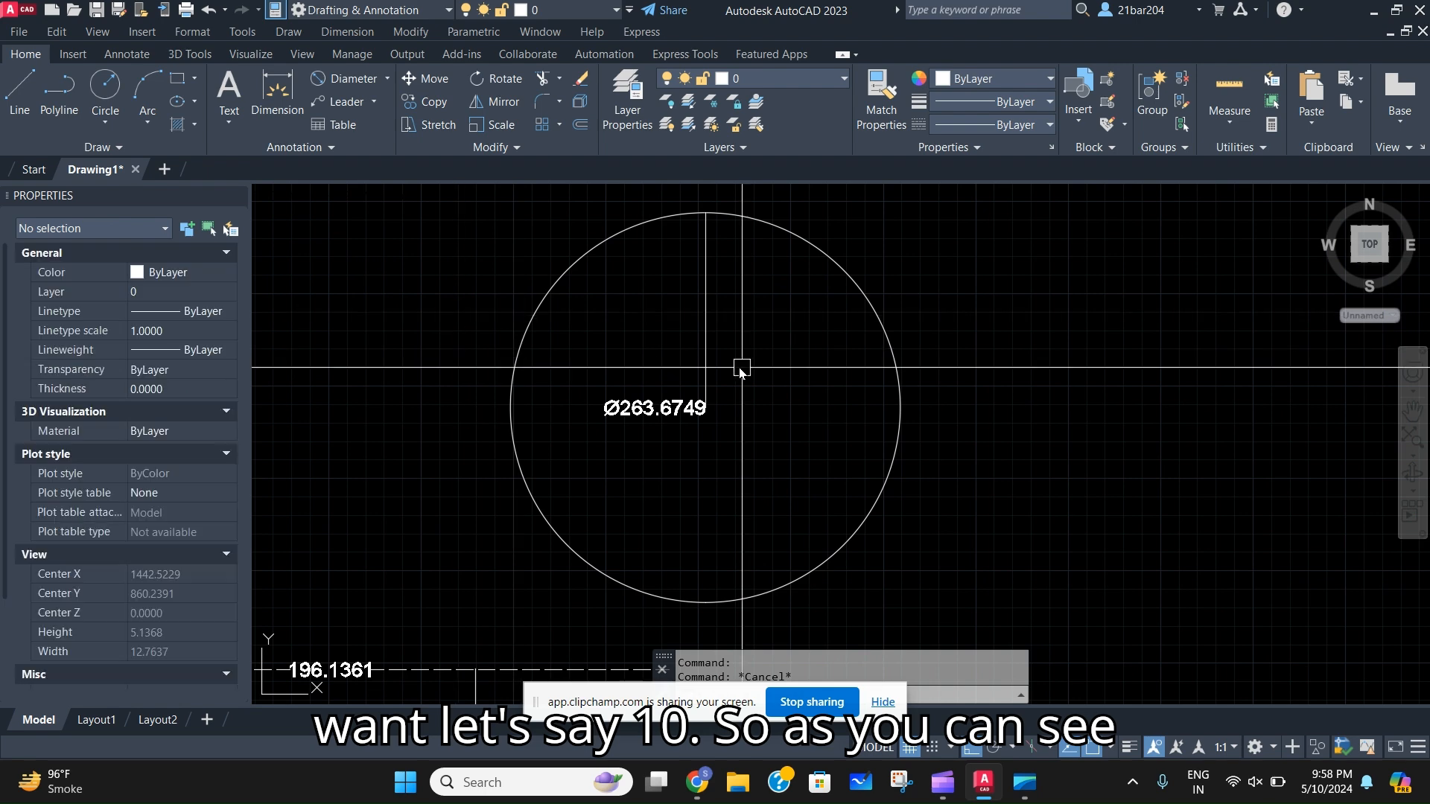
{"action": "left_click", "coordinate": [239, 196]}
{"action": "scroll", "coordinate": [510, 450], "scroll_direction": "down", "scroll_amount": 4}
{"action": "scroll", "coordinate": [518, 440], "scroll_direction": "up", "scroll_amount": 4}
{"action": "scroll", "coordinate": [520, 443], "scroll_direction": "down", "scroll_amount": 2}
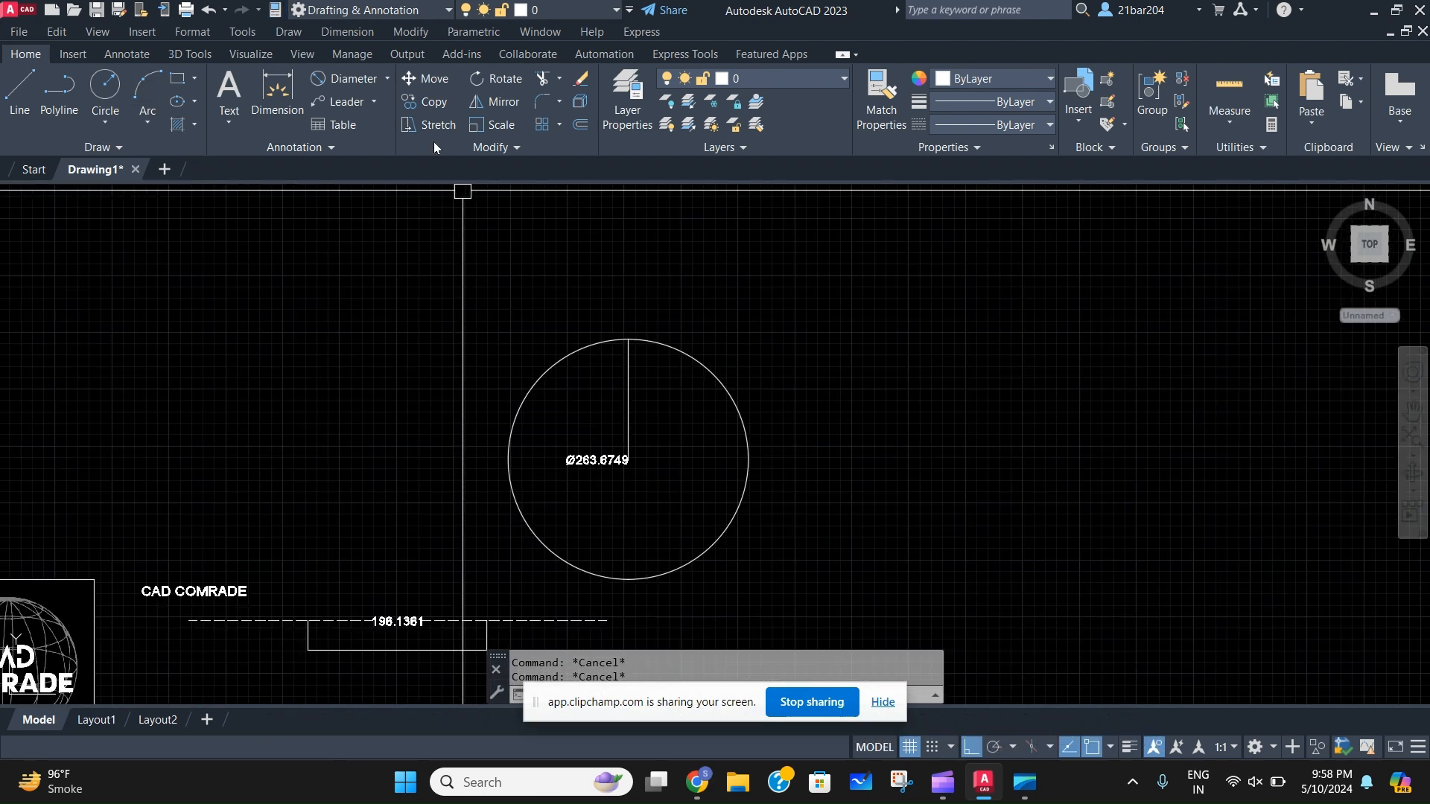
{"action": "left_click", "coordinate": [387, 79]}
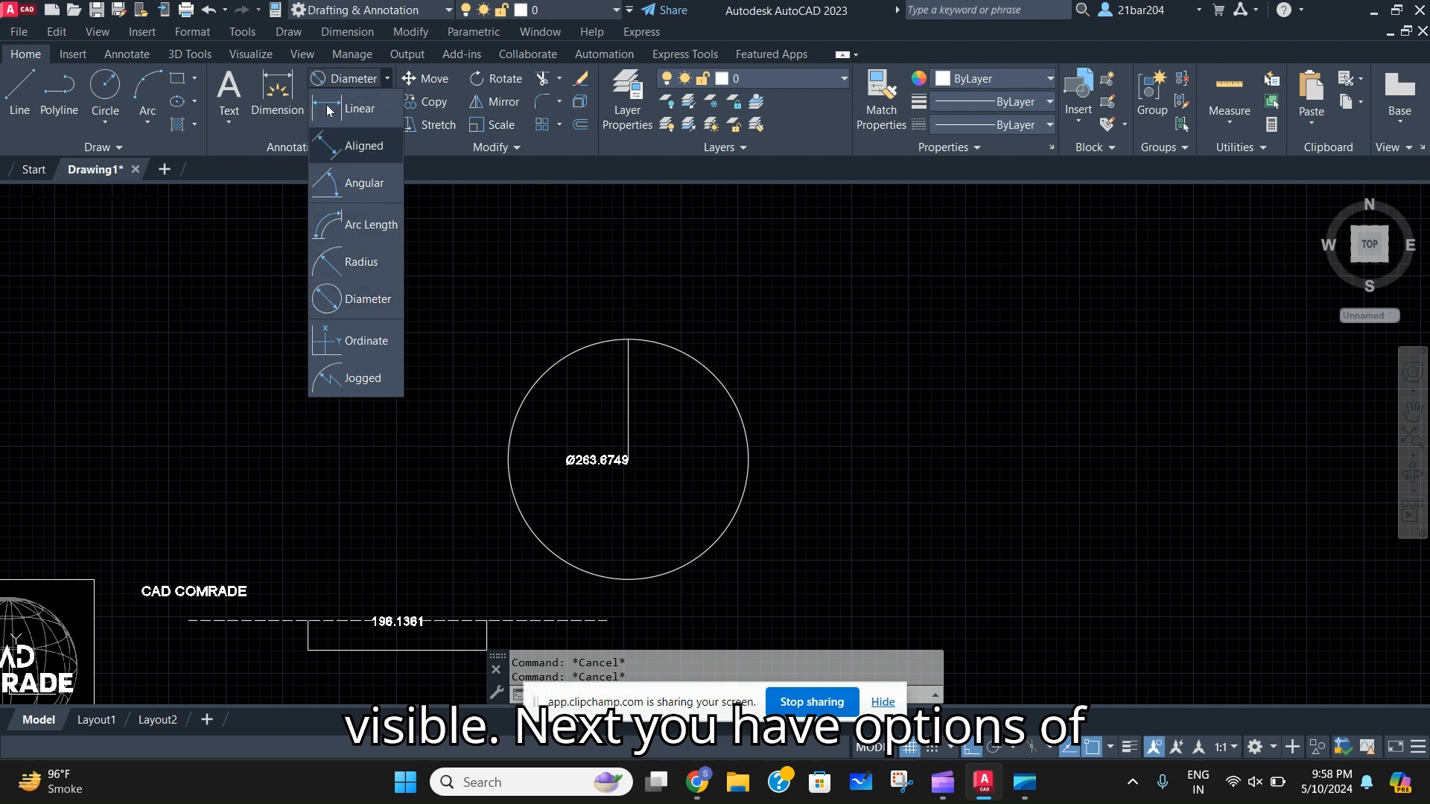
{"action": "left_click", "coordinate": [360, 376]}
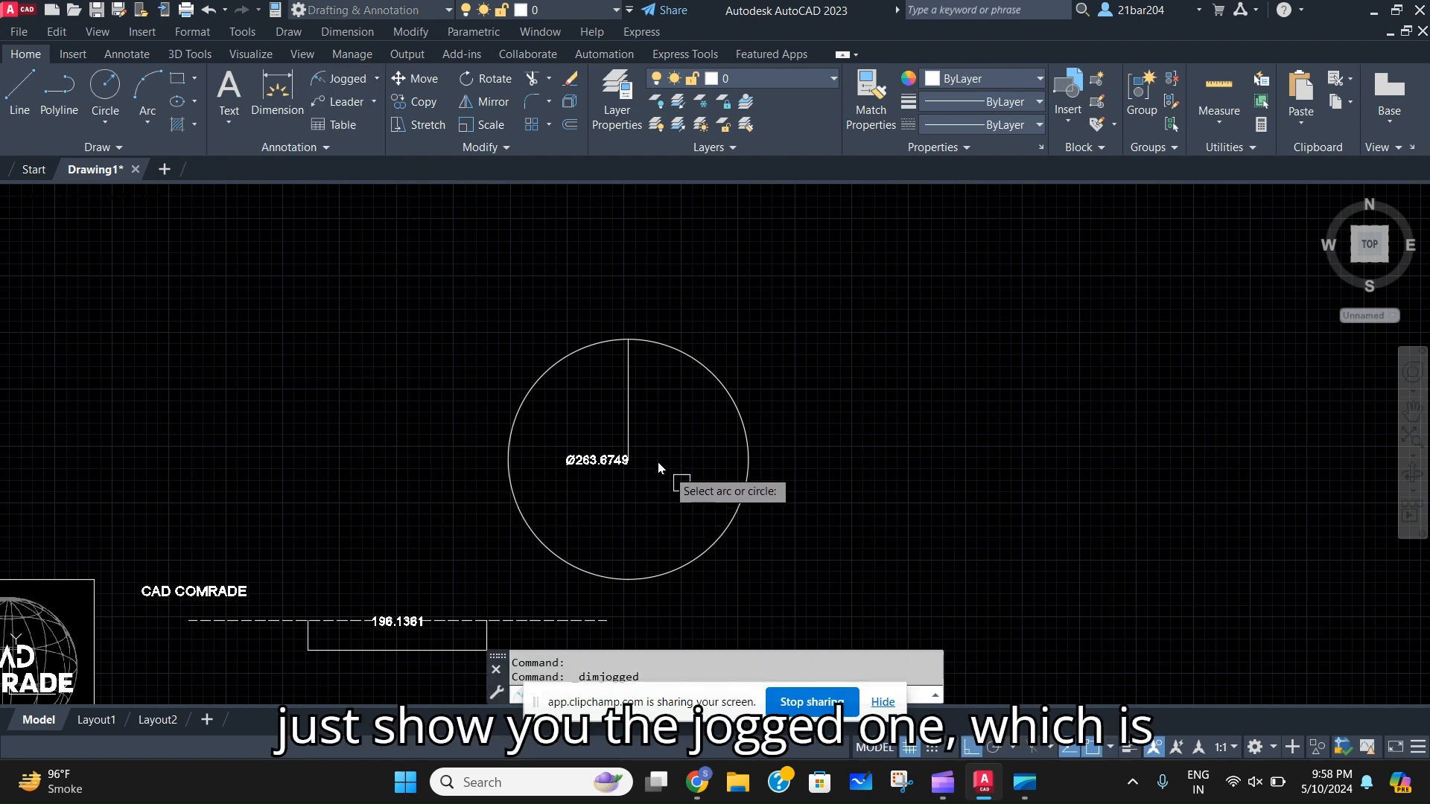
{"action": "left_click", "coordinate": [736, 533]}
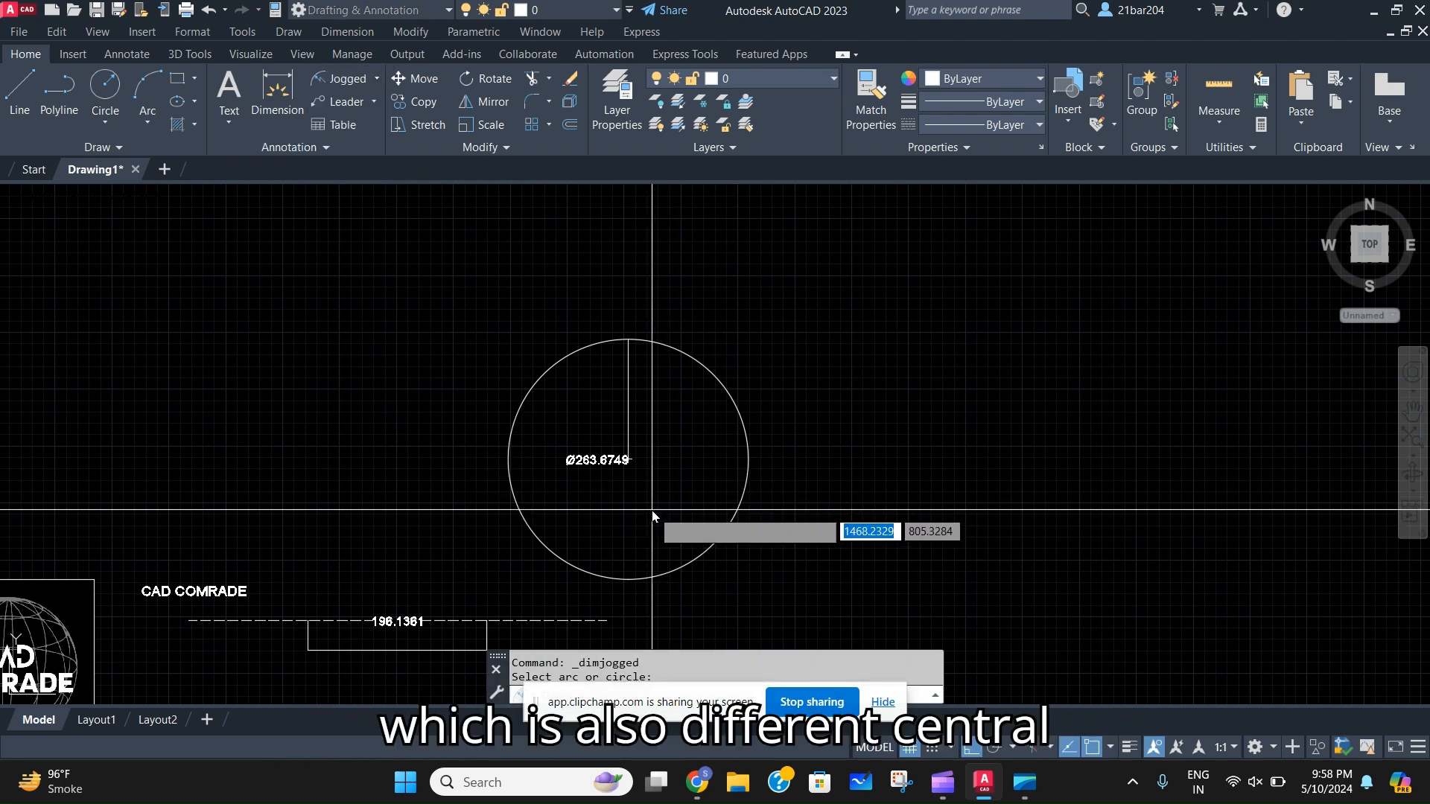
{"action": "scroll", "coordinate": [638, 518], "scroll_direction": "up", "scroll_amount": 10}
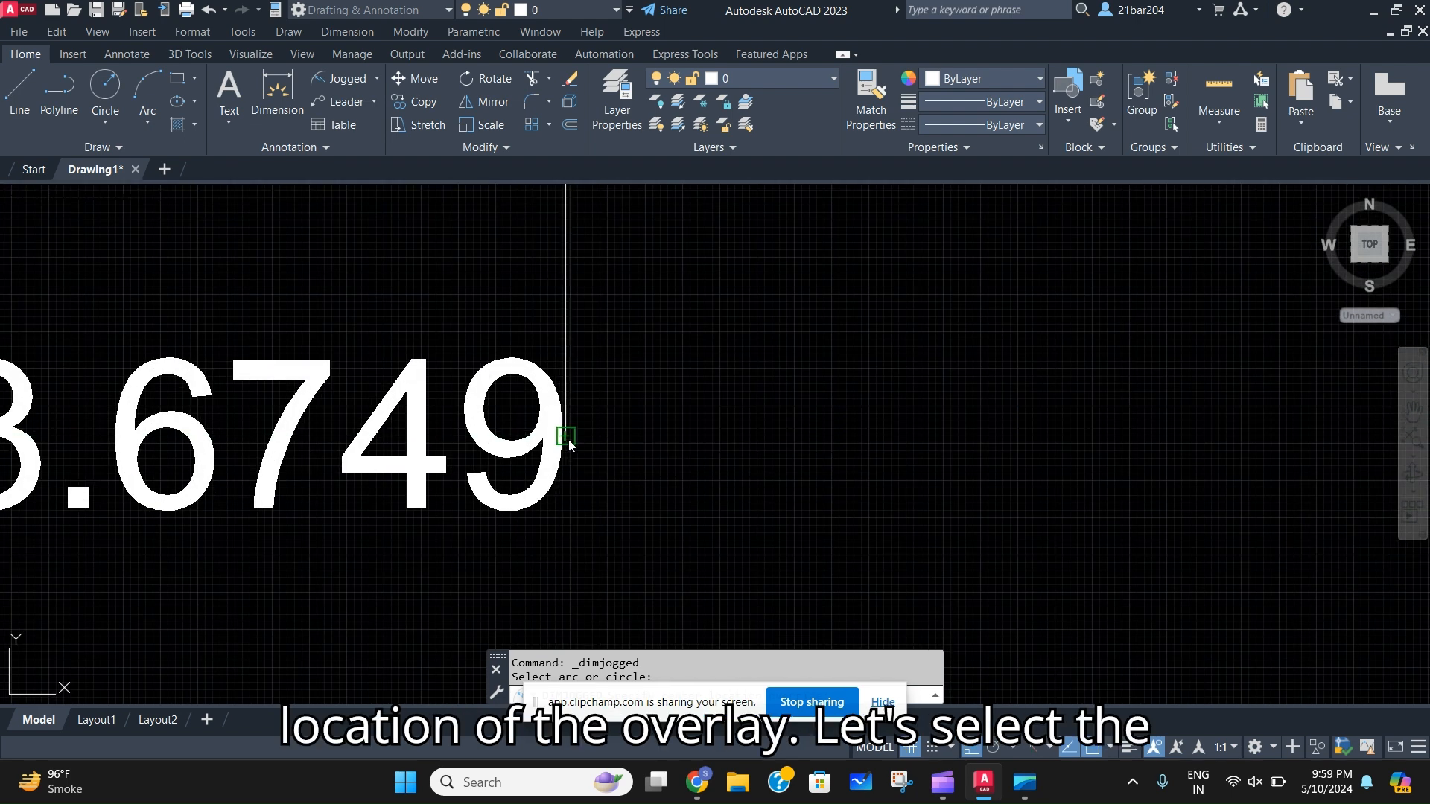
{"action": "left_click", "coordinate": [566, 437]}
{"action": "scroll", "coordinate": [697, 547], "scroll_direction": "down", "scroll_amount": 10}
{"action": "left_click", "coordinate": [766, 518]}
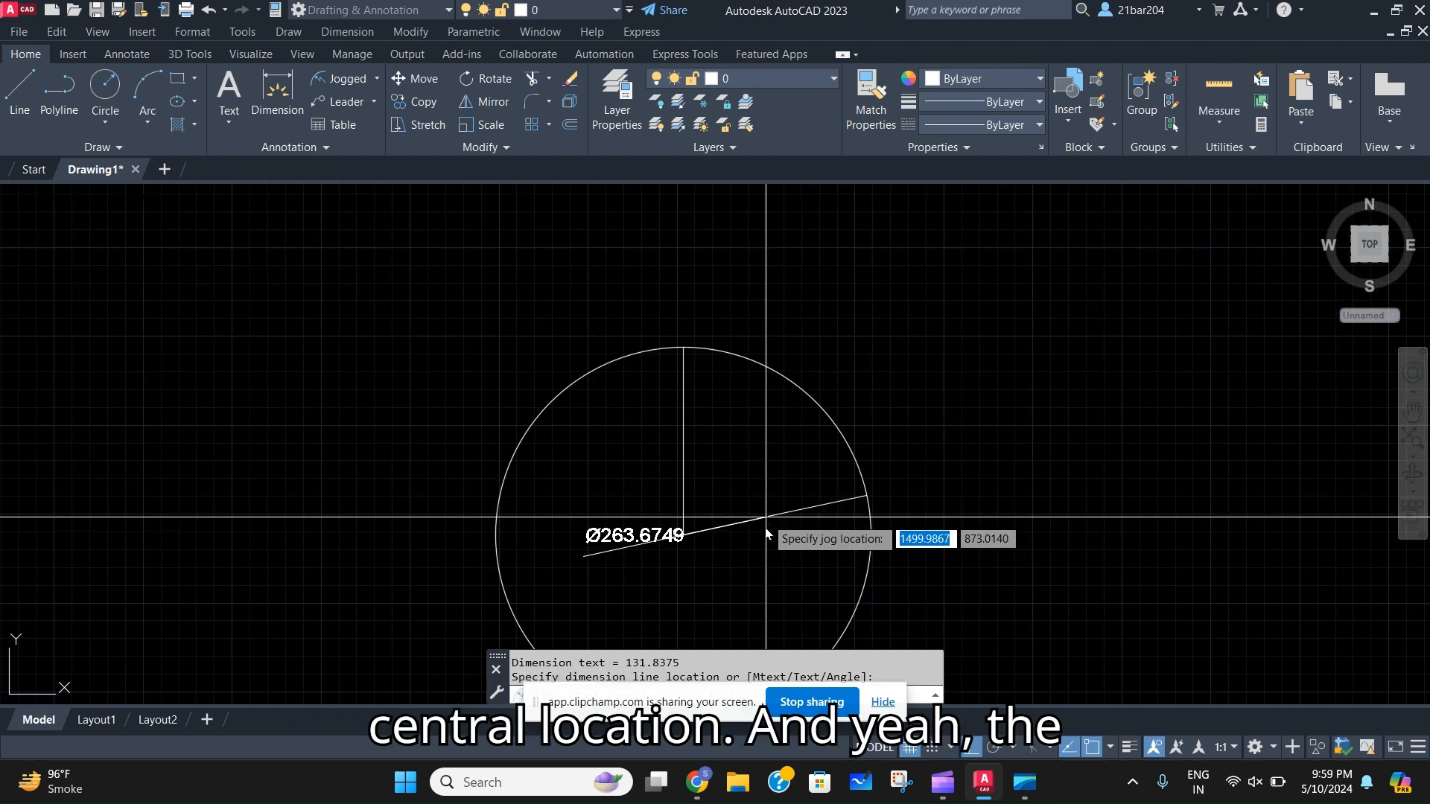
{"action": "key", "text": "Escape"}
{"action": "scroll", "coordinate": [754, 525], "scroll_direction": "down", "scroll_amount": 2}
{"action": "scroll", "coordinate": [754, 527], "scroll_direction": "up", "scroll_amount": 2}
Add a Jogged dimension to the circle, overriding the centre at the diameter line's lower end, with the line and jog toward the lower right
{"action": "key", "text": "Return"}
{"action": "left_click", "coordinate": [855, 536]}
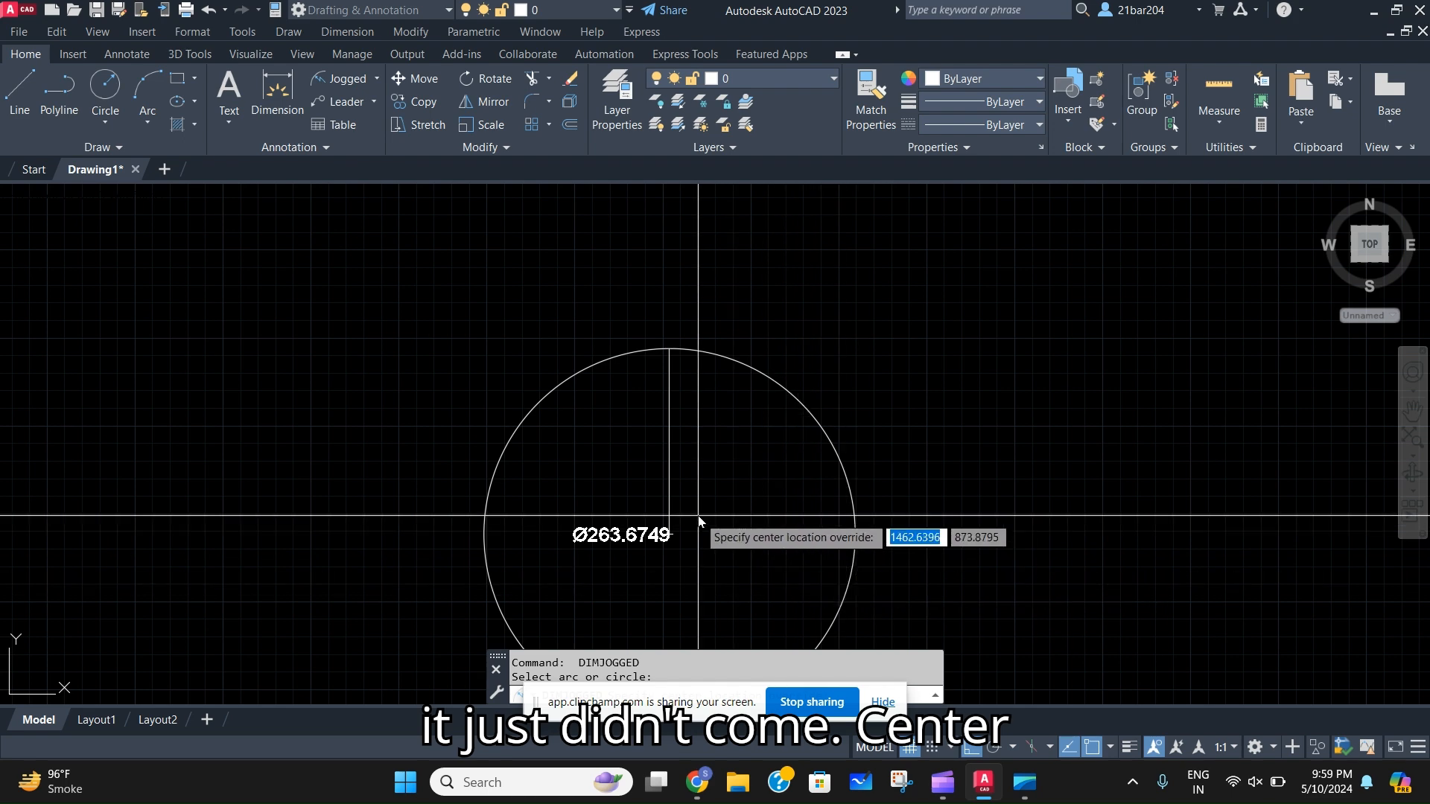
{"action": "scroll", "coordinate": [699, 519], "scroll_direction": "up", "scroll_amount": 5}
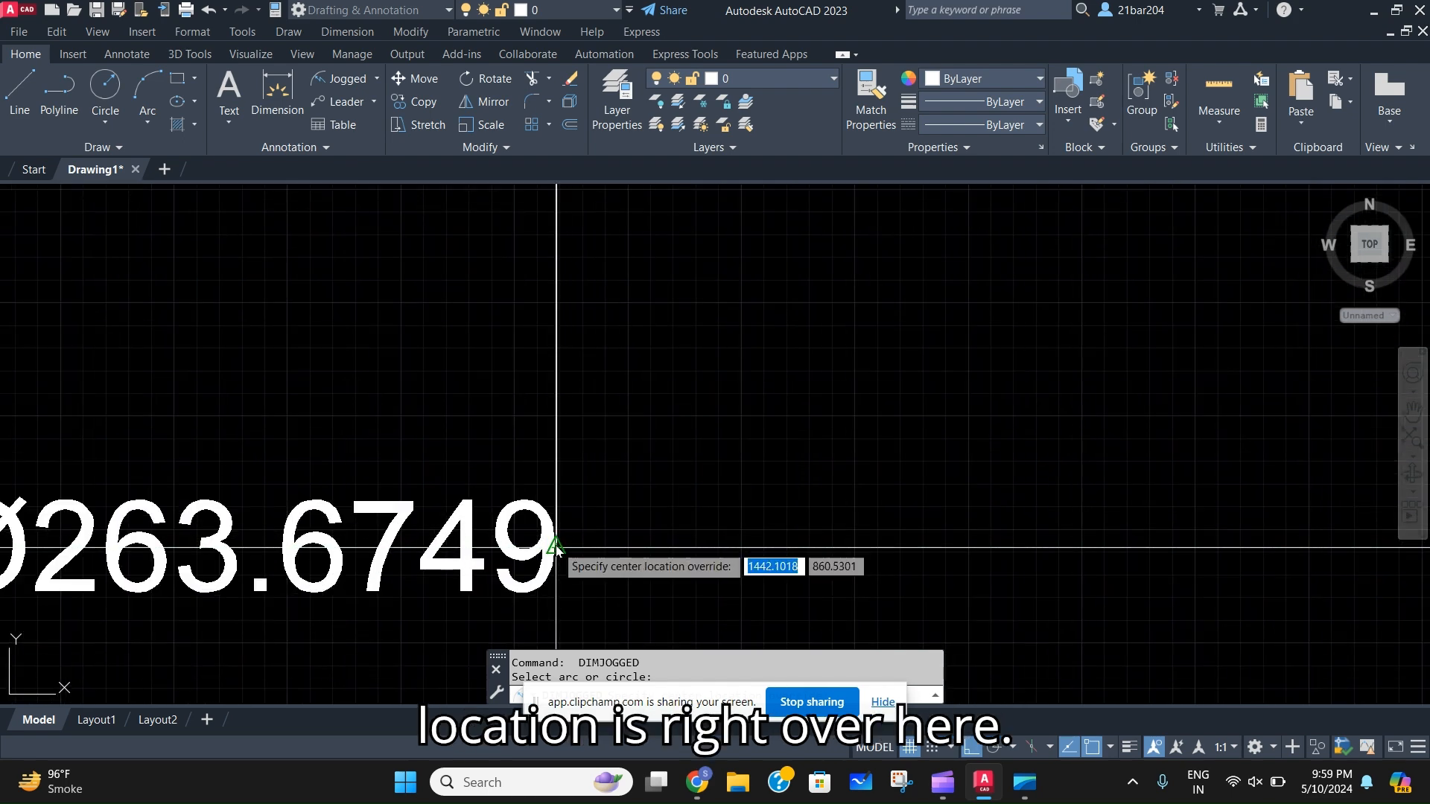
{"action": "left_click", "coordinate": [557, 549]}
{"action": "scroll", "coordinate": [749, 562], "scroll_direction": "down", "scroll_amount": 5}
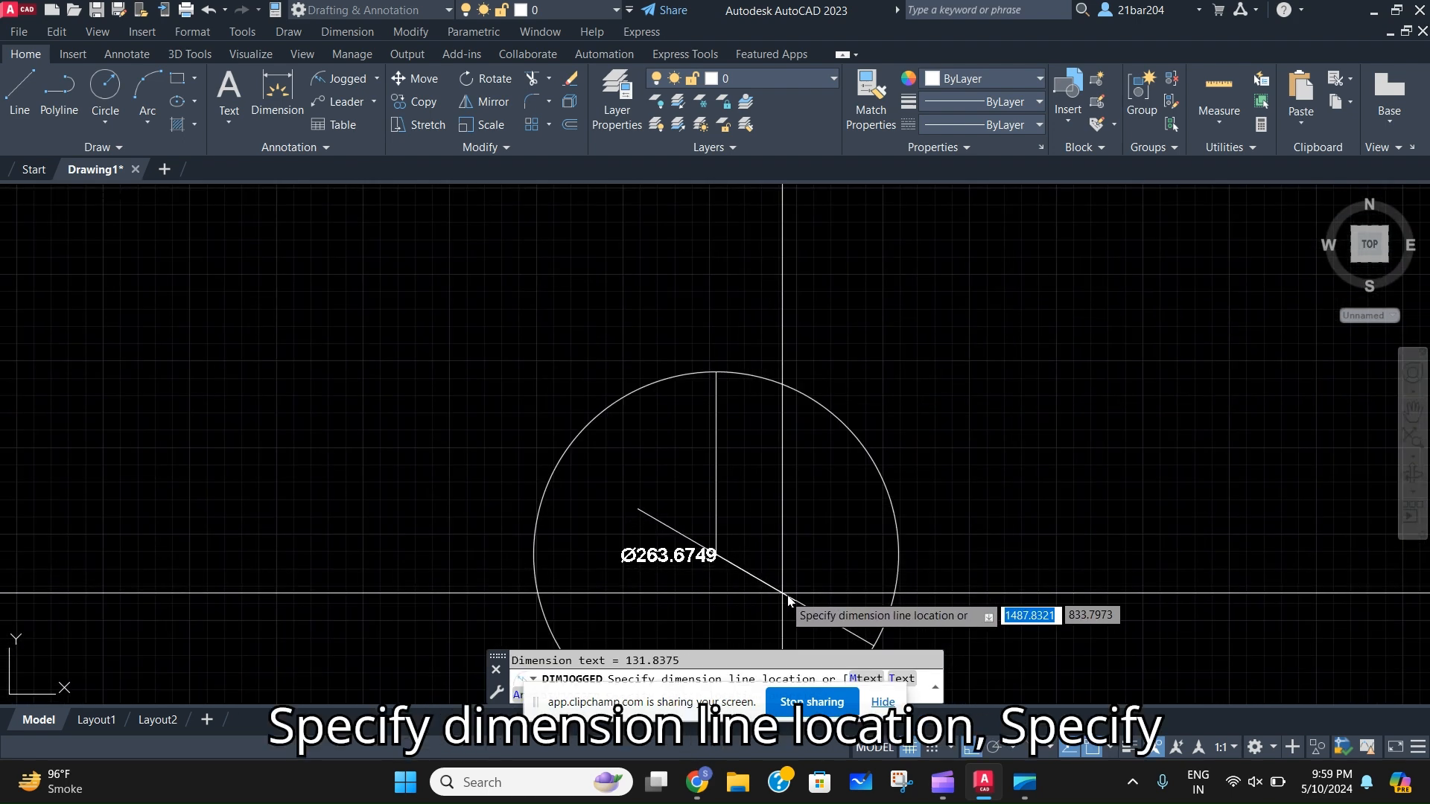
{"action": "left_click", "coordinate": [823, 588]}
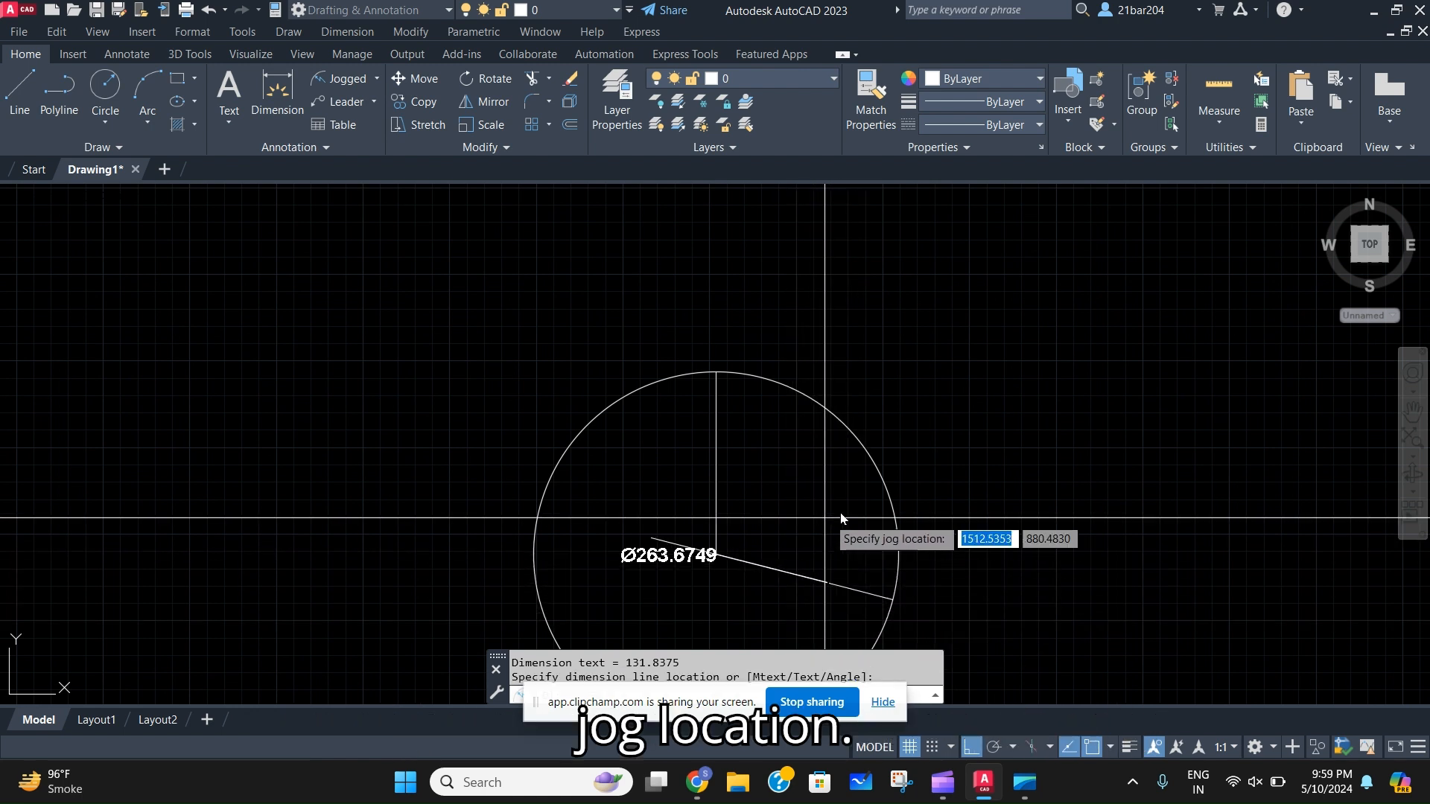
{"action": "left_click", "coordinate": [783, 596]}
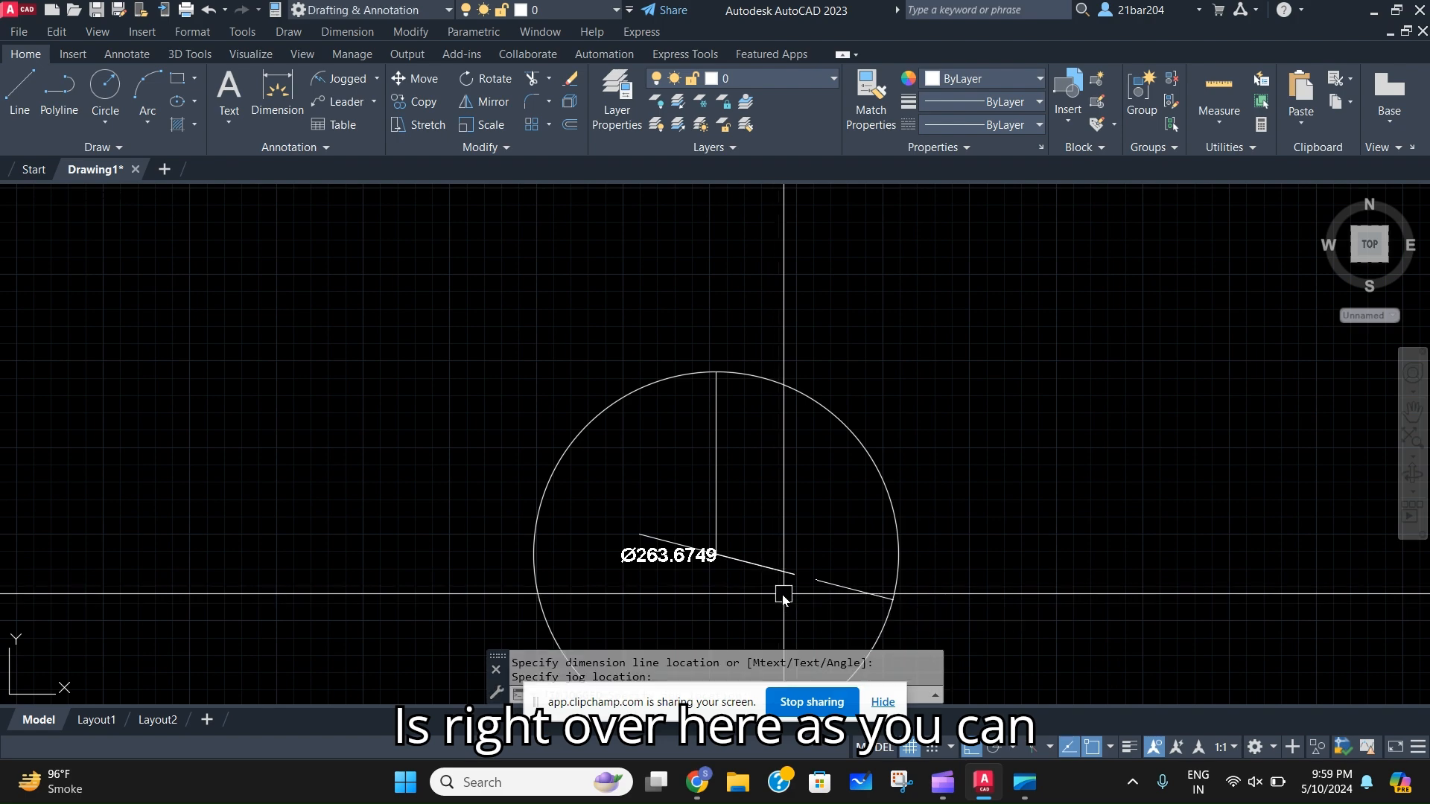
Examine the jogged dimension's text and the break in its line inside the circle
{"action": "scroll", "coordinate": [794, 598], "scroll_direction": "up", "scroll_amount": 8}
{"action": "scroll", "coordinate": [927, 529], "scroll_direction": "up", "scroll_amount": 8}
{"action": "scroll", "coordinate": [811, 506], "scroll_direction": "down", "scroll_amount": 5}
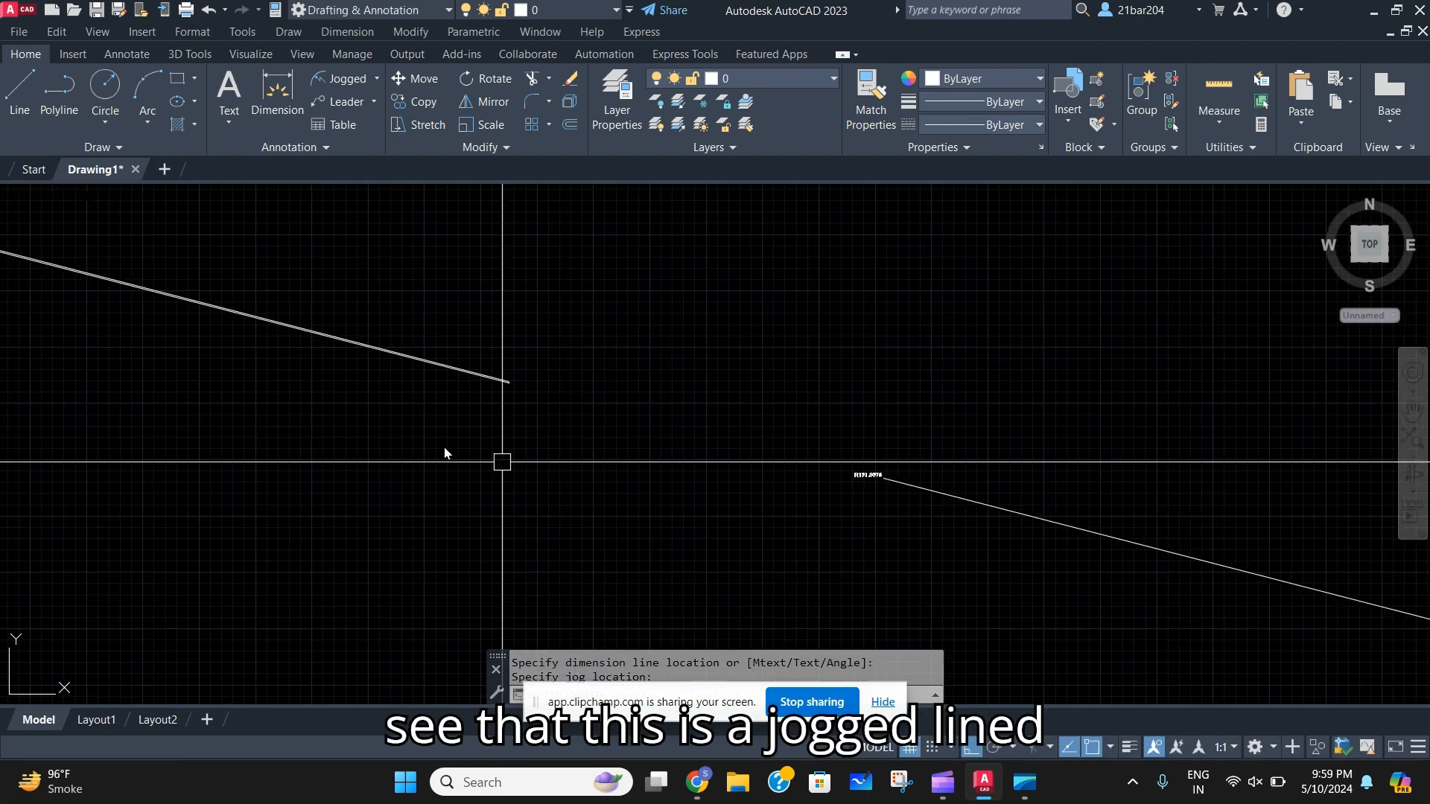
{"action": "scroll", "coordinate": [493, 388], "scroll_direction": "down", "scroll_amount": 5}
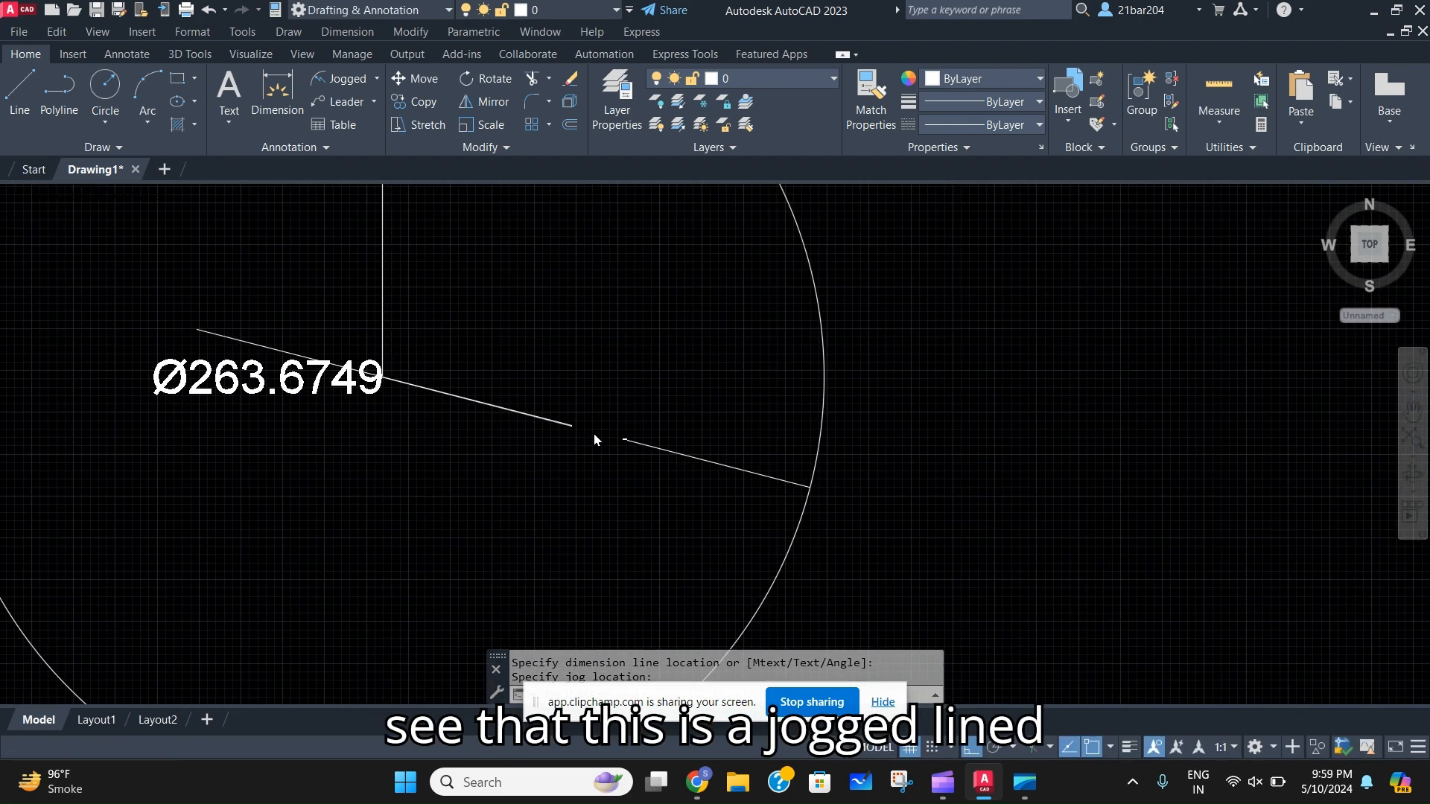
{"action": "scroll", "coordinate": [639, 469], "scroll_direction": "up", "scroll_amount": 3}
{"action": "scroll", "coordinate": [625, 431], "scroll_direction": "up", "scroll_amount": 8}
{"action": "scroll", "coordinate": [568, 338], "scroll_direction": "up", "scroll_amount": 2}
{"action": "left_click", "coordinate": [610, 323]}
{"action": "left_click", "coordinate": [923, 558]}
{"action": "scroll", "coordinate": [855, 515], "scroll_direction": "down", "scroll_amount": 6}
{"action": "scroll", "coordinate": [850, 512], "scroll_direction": "up", "scroll_amount": 8}
{"action": "scroll", "coordinate": [796, 485], "scroll_direction": "down", "scroll_amount": 7}
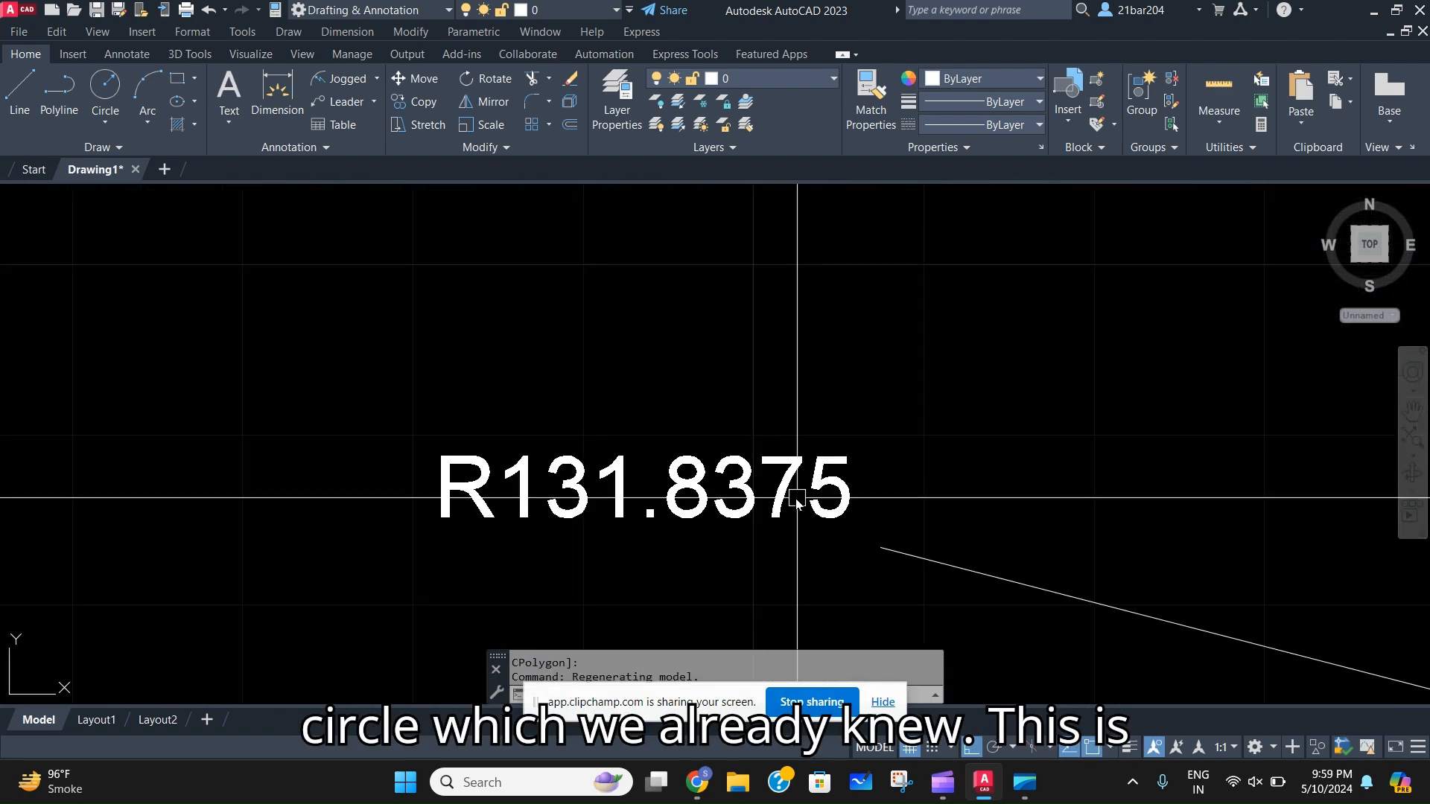
Delete the jogged radius dimension from the circle
{"action": "scroll", "coordinate": [787, 485], "scroll_direction": "down", "scroll_amount": 2}
{"action": "left_click", "coordinate": [807, 484]}
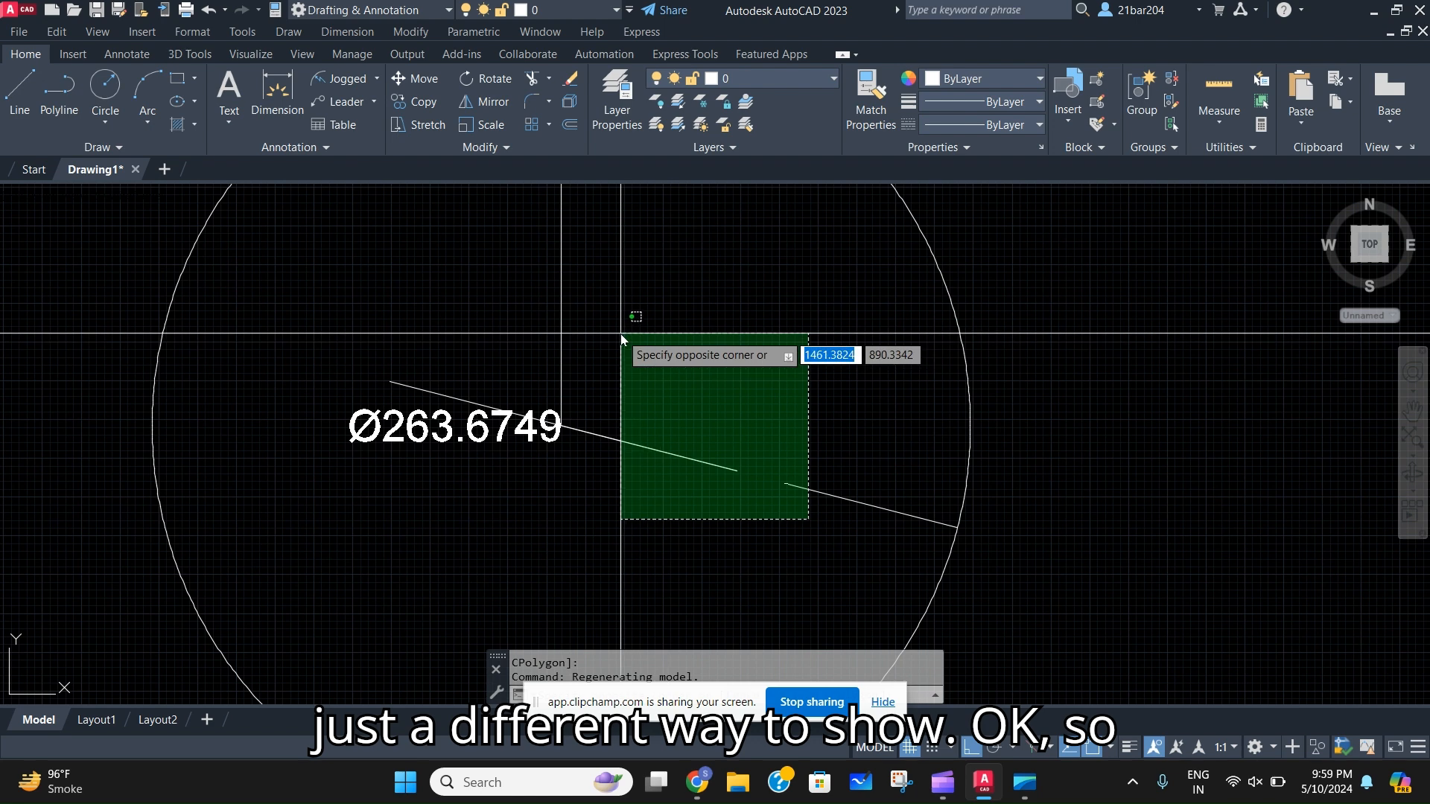
{"action": "left_click", "coordinate": [626, 340]}
{"action": "key", "text": "Delete"}
{"action": "scroll", "coordinate": [626, 340], "scroll_direction": "down", "scroll_amount": 6}
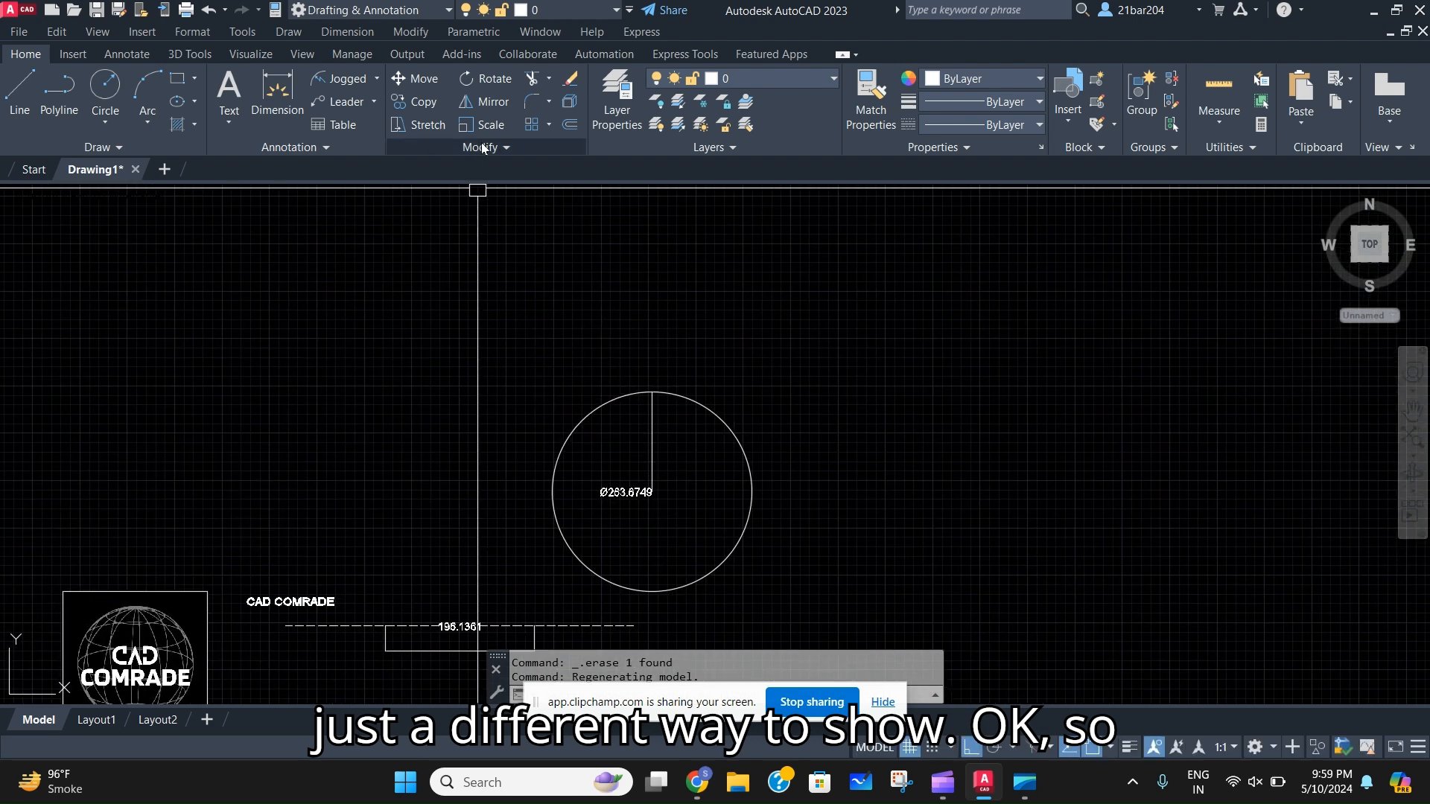
Add a horizontal multileader with its arrowhead inside the circle and the text GARDEN 1 outside the circle's right edge
{"action": "left_click", "coordinate": [355, 106]}
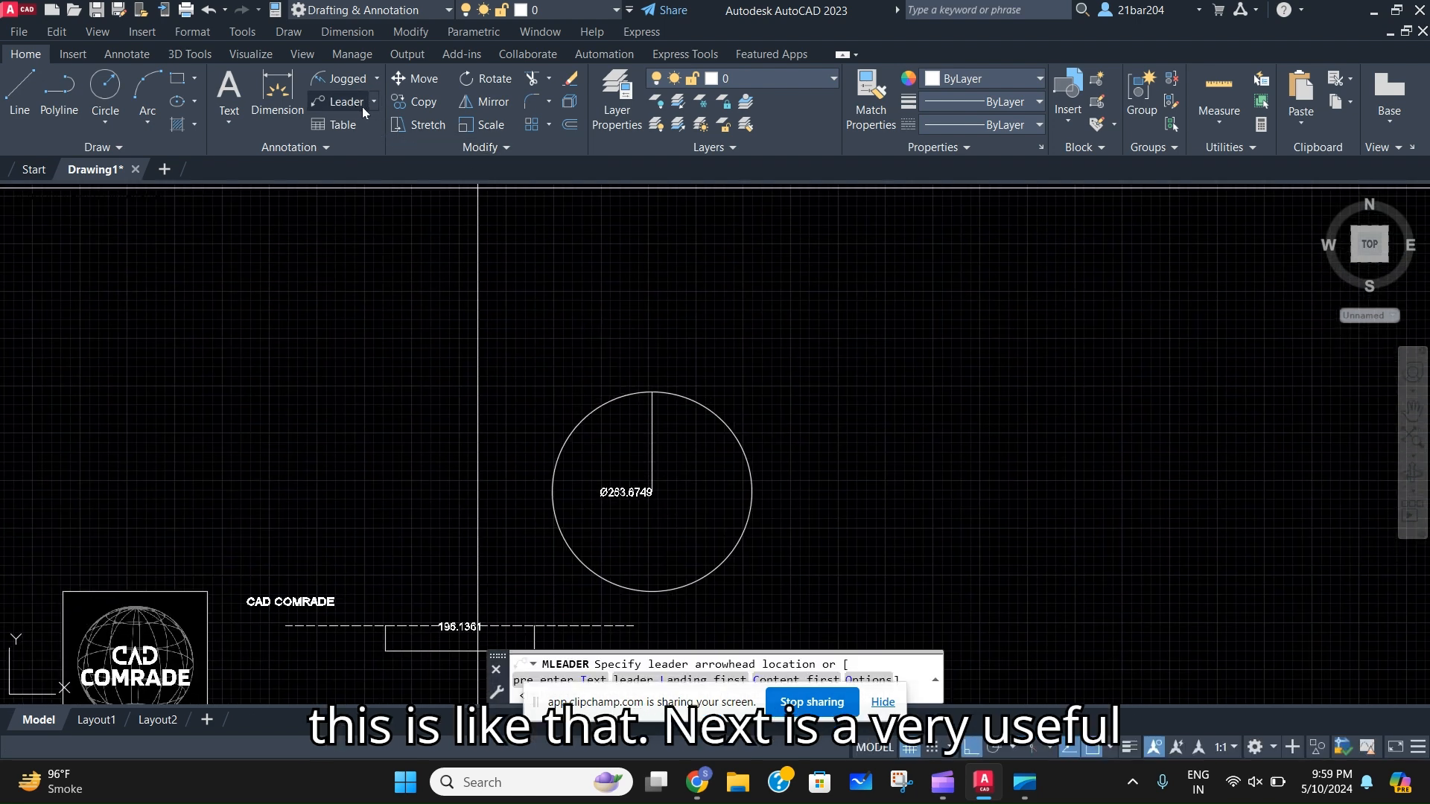
{"action": "left_click", "coordinate": [377, 102]}
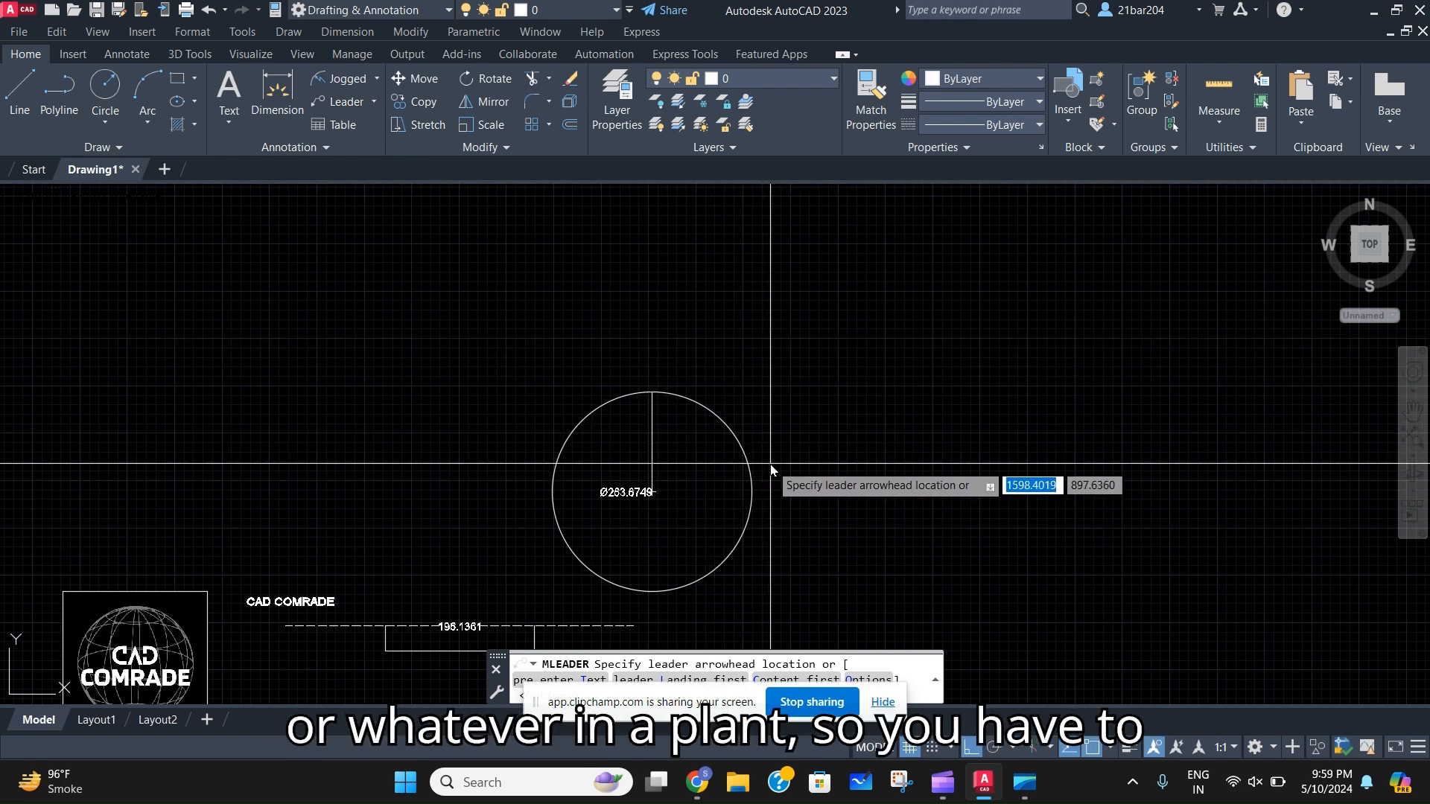
{"action": "left_click", "coordinate": [707, 481]}
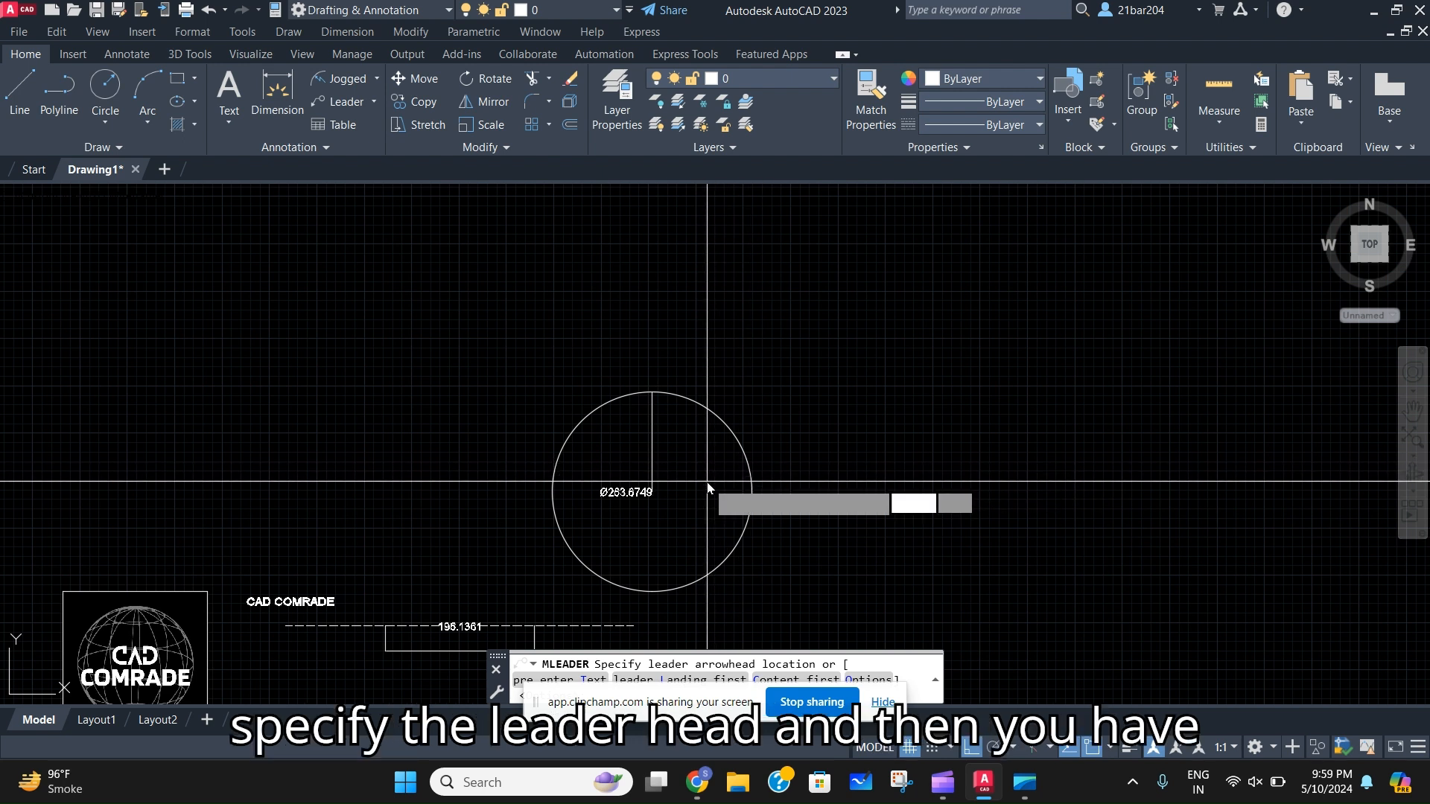
{"action": "left_click", "coordinate": [818, 508]}
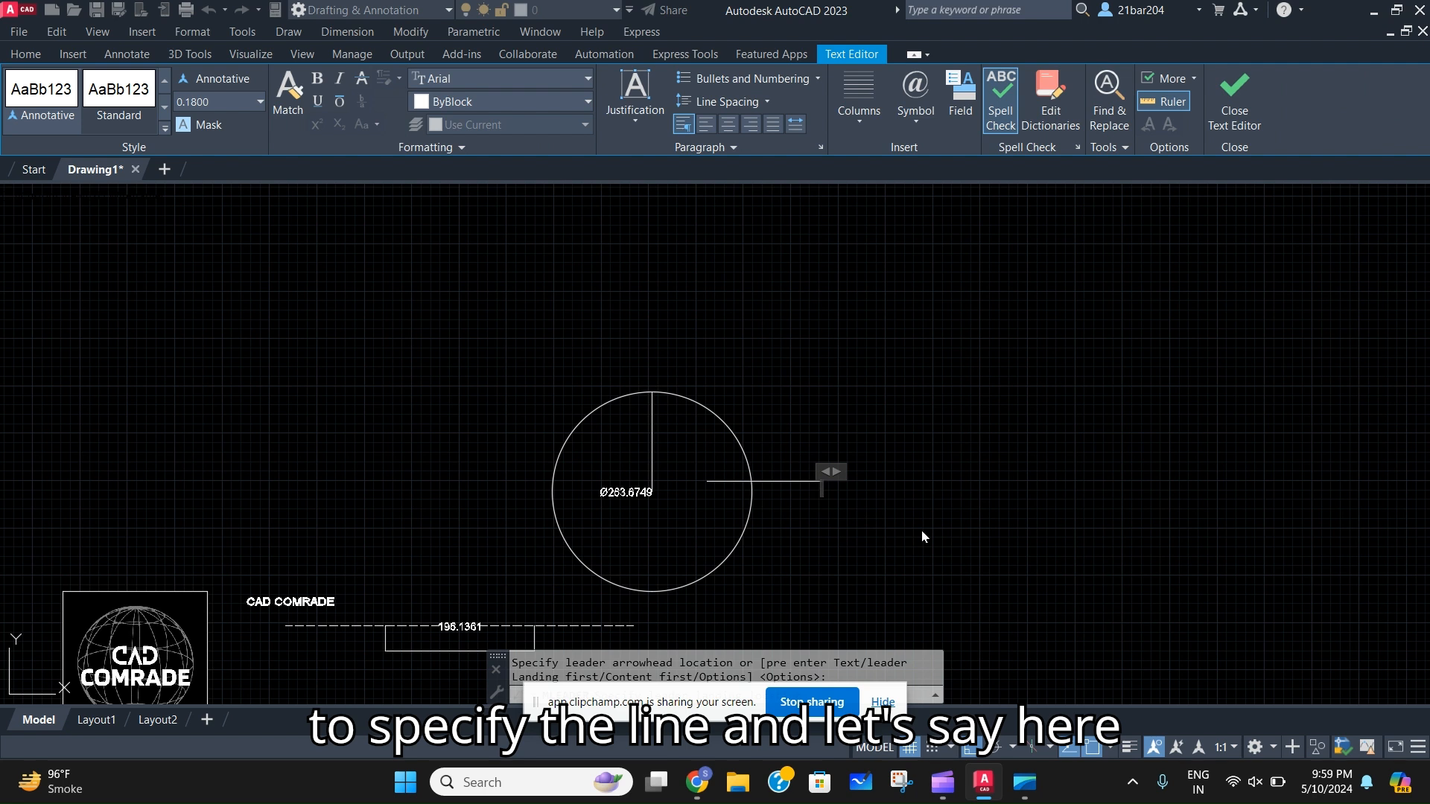
{"action": "type", "text": "GARDEN"}
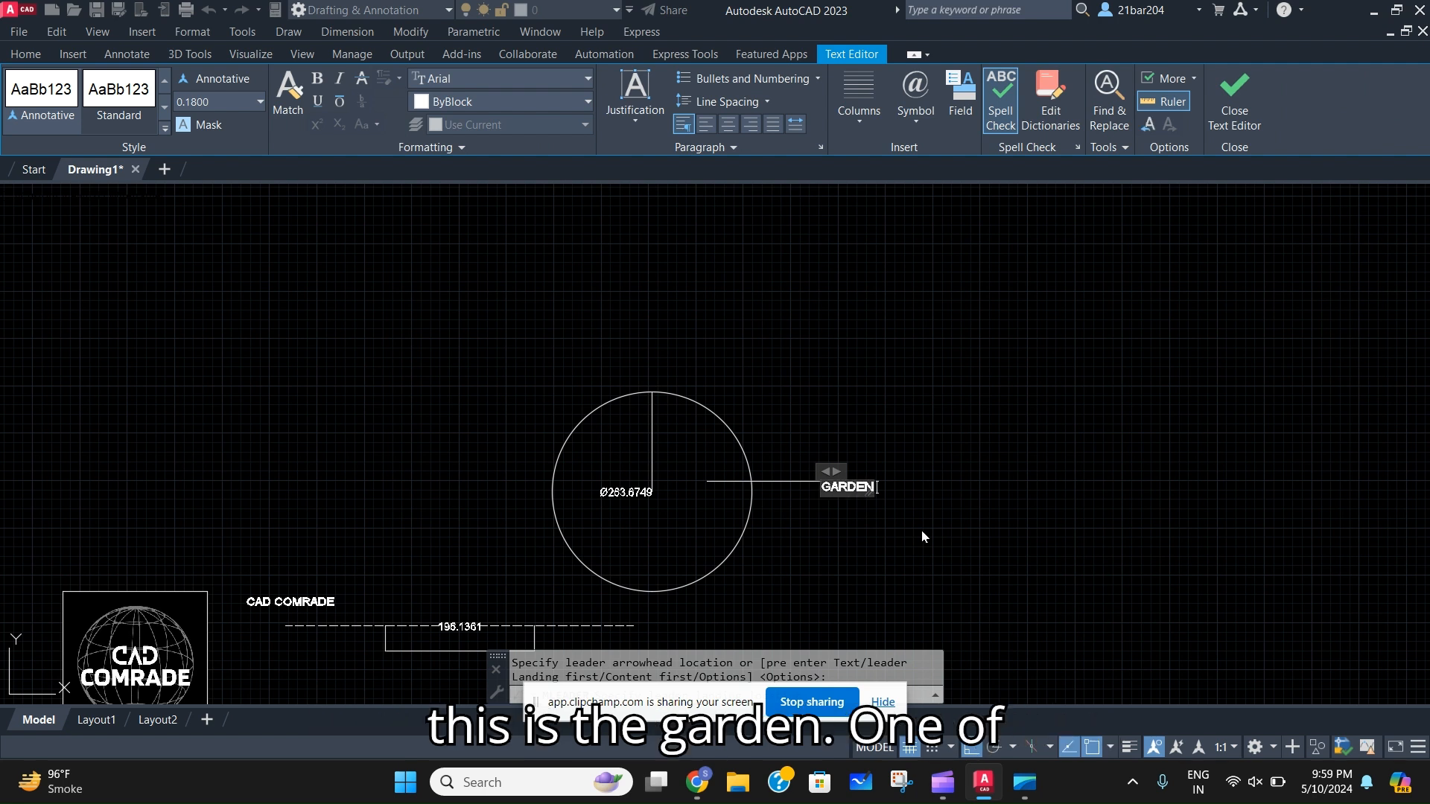
{"action": "left_click", "coordinate": [922, 530]}
Set the GARDEN 1 multileader's arrowhead size to 10 in its properties
{"action": "left_click", "coordinate": [818, 449]}
{"action": "left_click", "coordinate": [849, 520]}
{"action": "scroll", "coordinate": [806, 460], "scroll_direction": "up", "scroll_amount": 6}
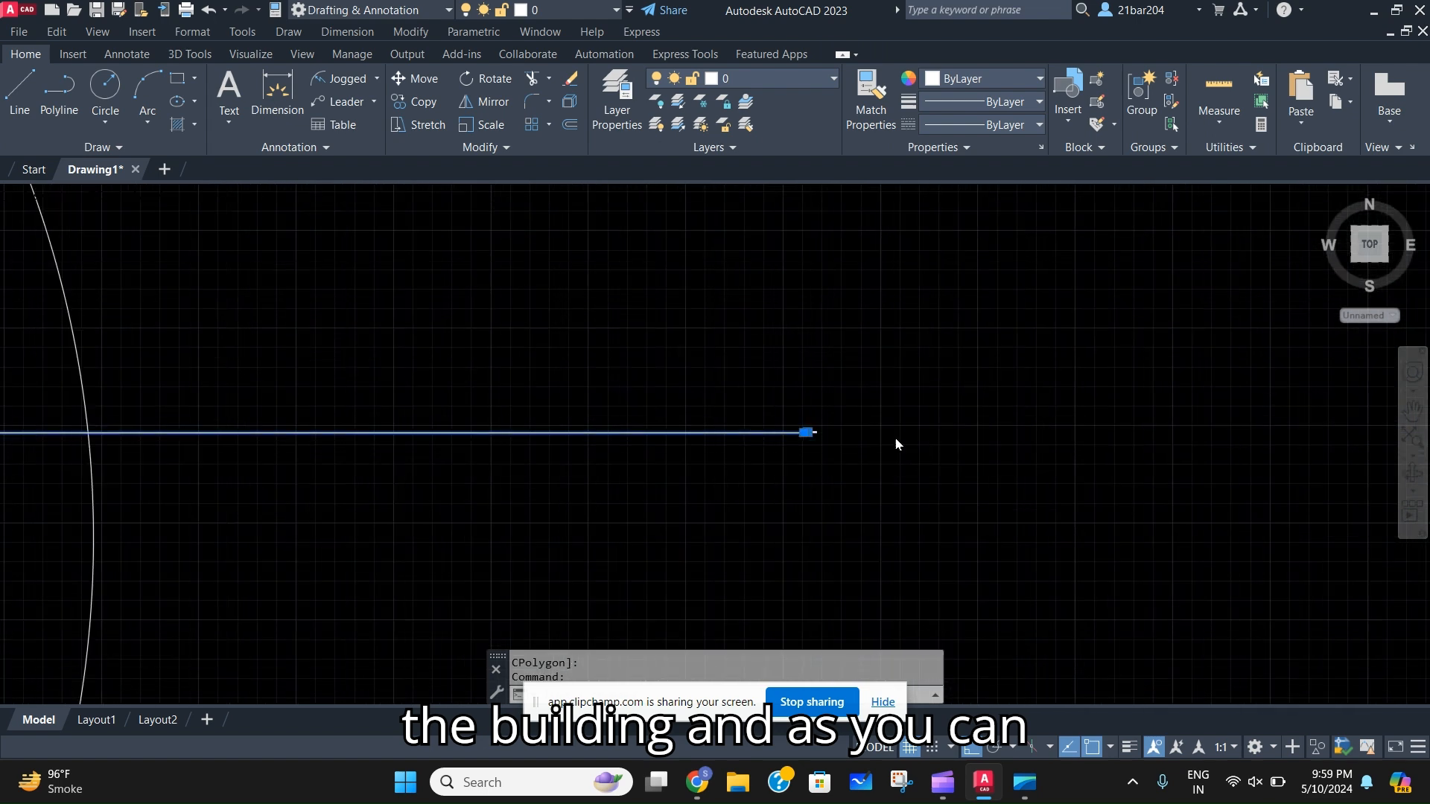
{"action": "scroll", "coordinate": [916, 452], "scroll_direction": "down", "scroll_amount": 4}
{"action": "scroll", "coordinate": [578, 424], "scroll_direction": "up", "scroll_amount": 2}
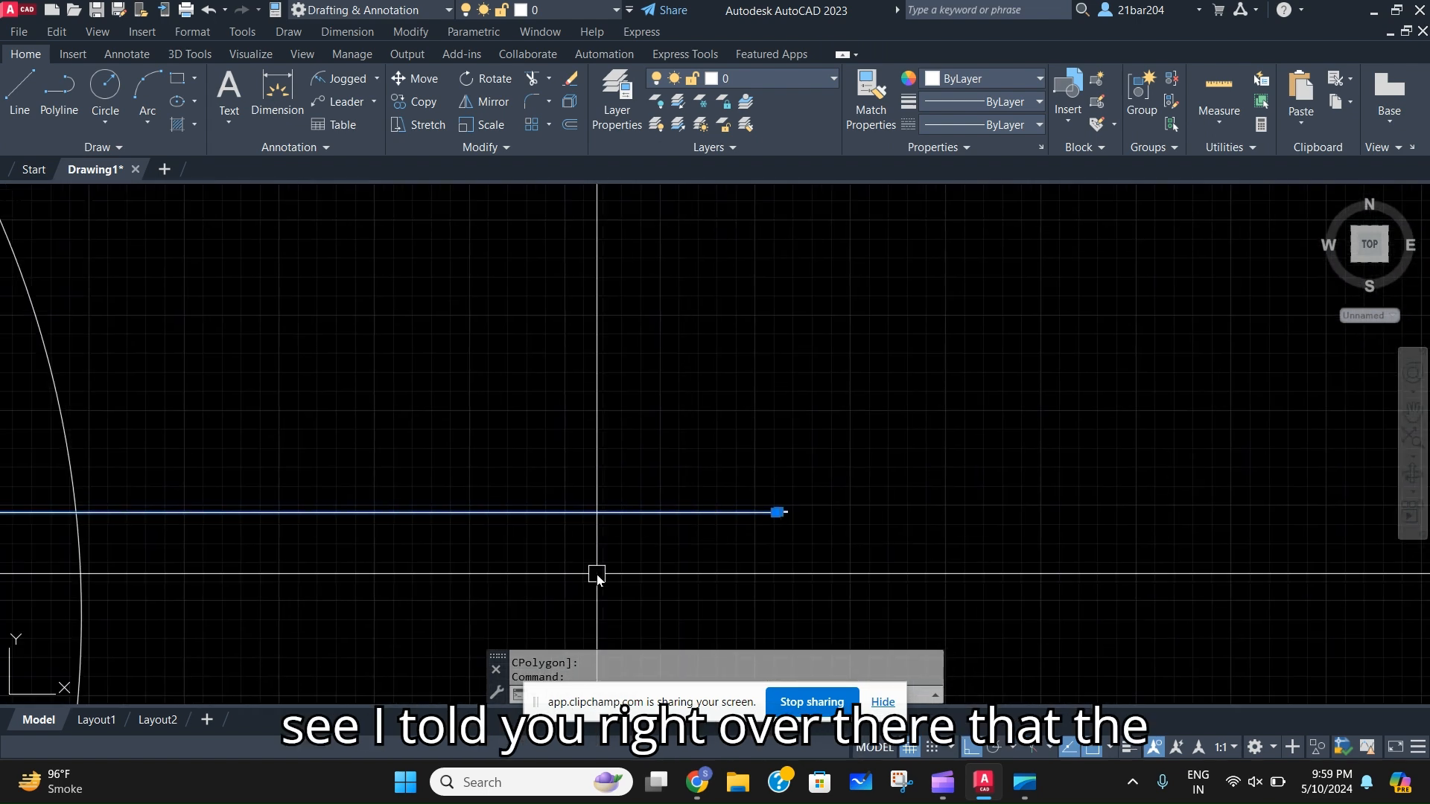
{"action": "scroll", "coordinate": [597, 579], "scroll_direction": "down", "scroll_amount": 5}
{"action": "middle_click_drag", "start_coordinate": [597, 579], "coordinate": [745, 544]}
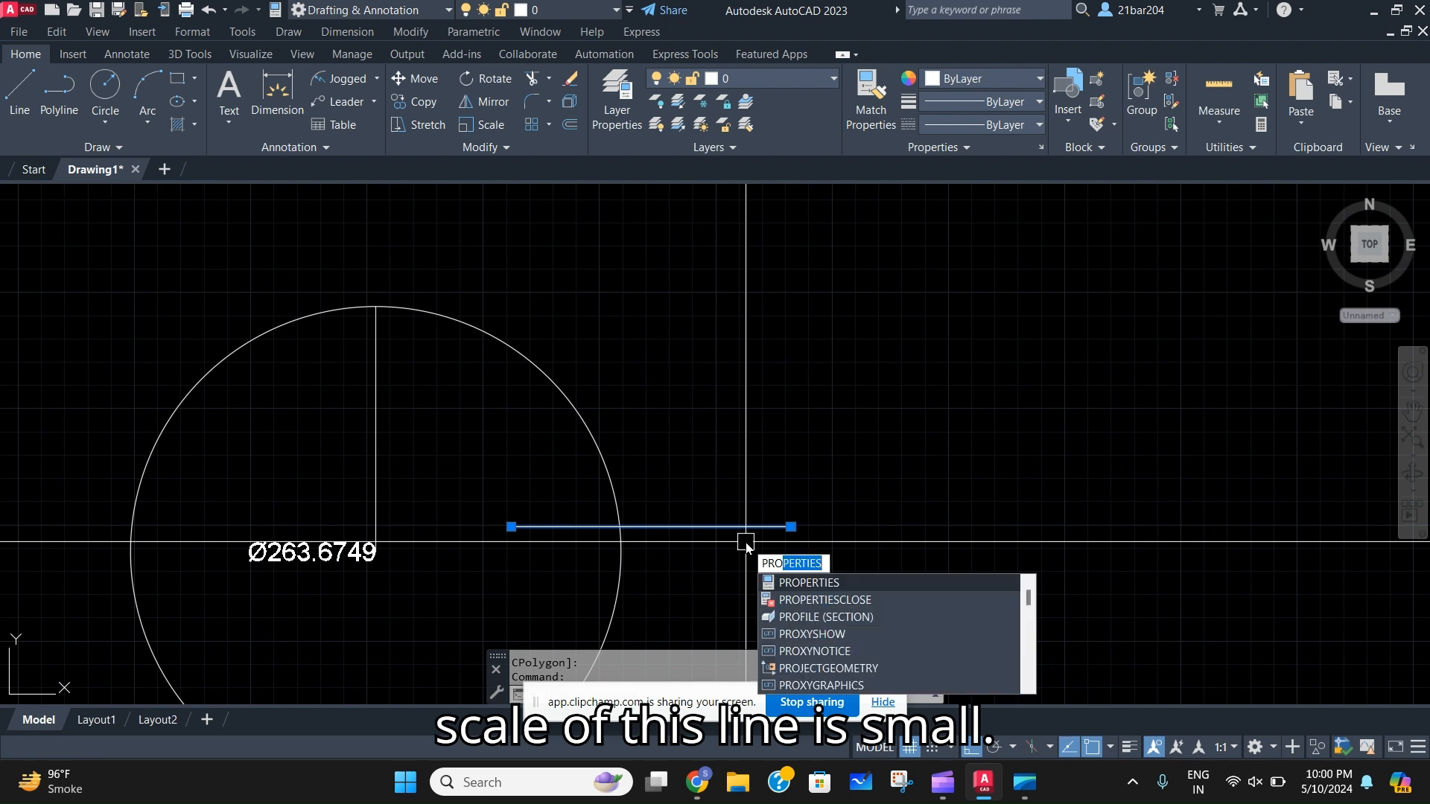
{"action": "key", "text": "Return"}
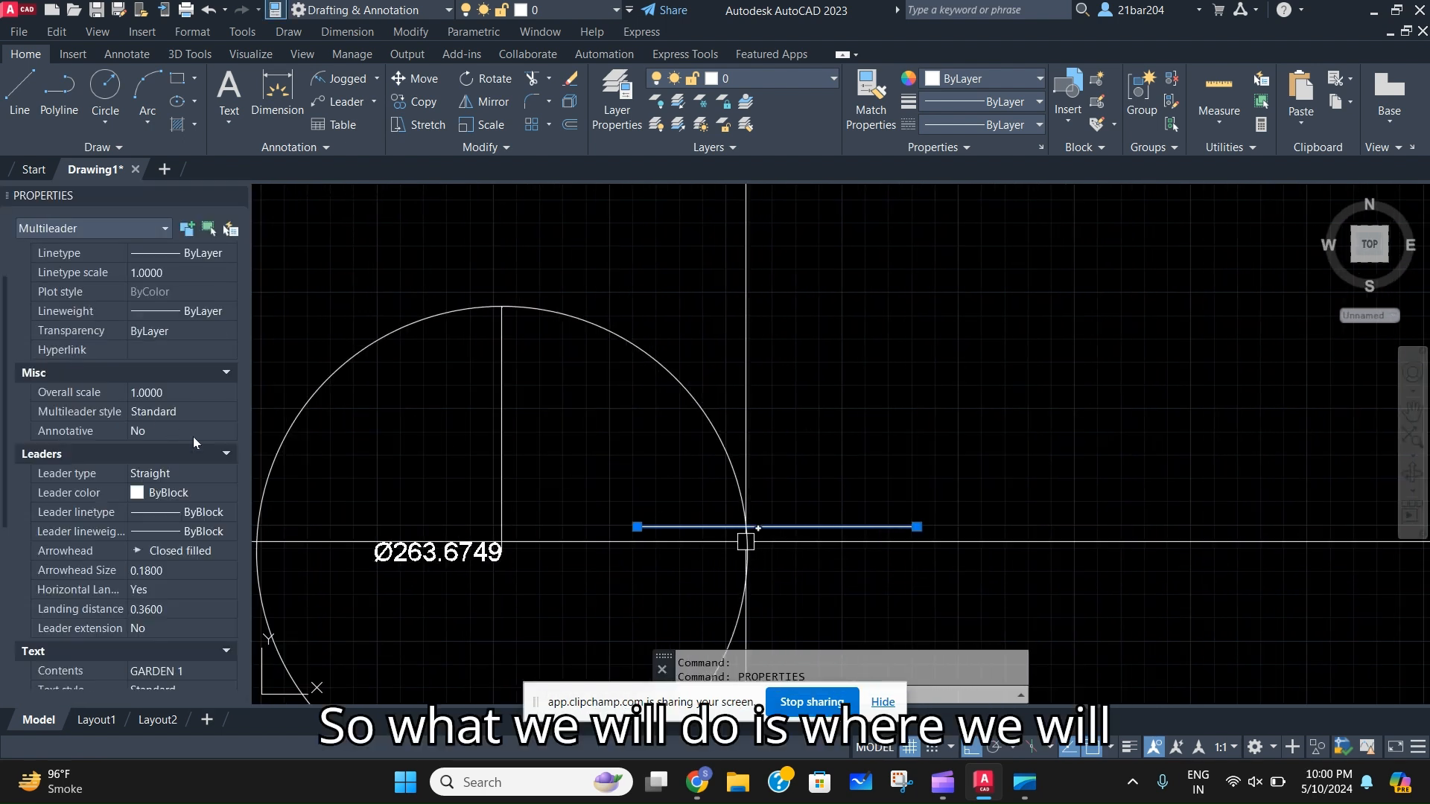
{"action": "scroll", "coordinate": [143, 538], "scroll_direction": "down", "scroll_amount": 3}
{"action": "left_click", "coordinate": [171, 475]}
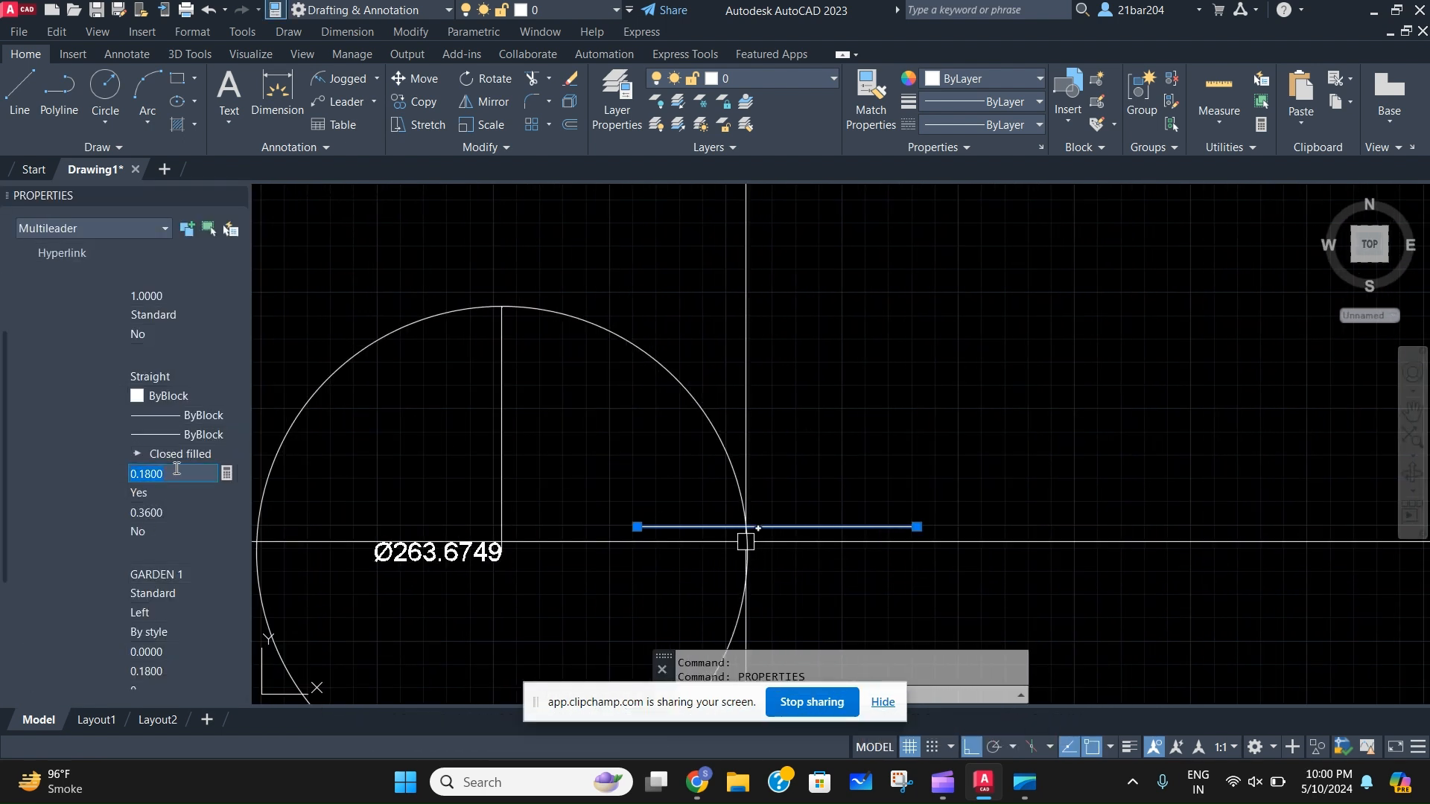
{"action": "type", "text": "10"}
{"action": "key", "text": "Return"}
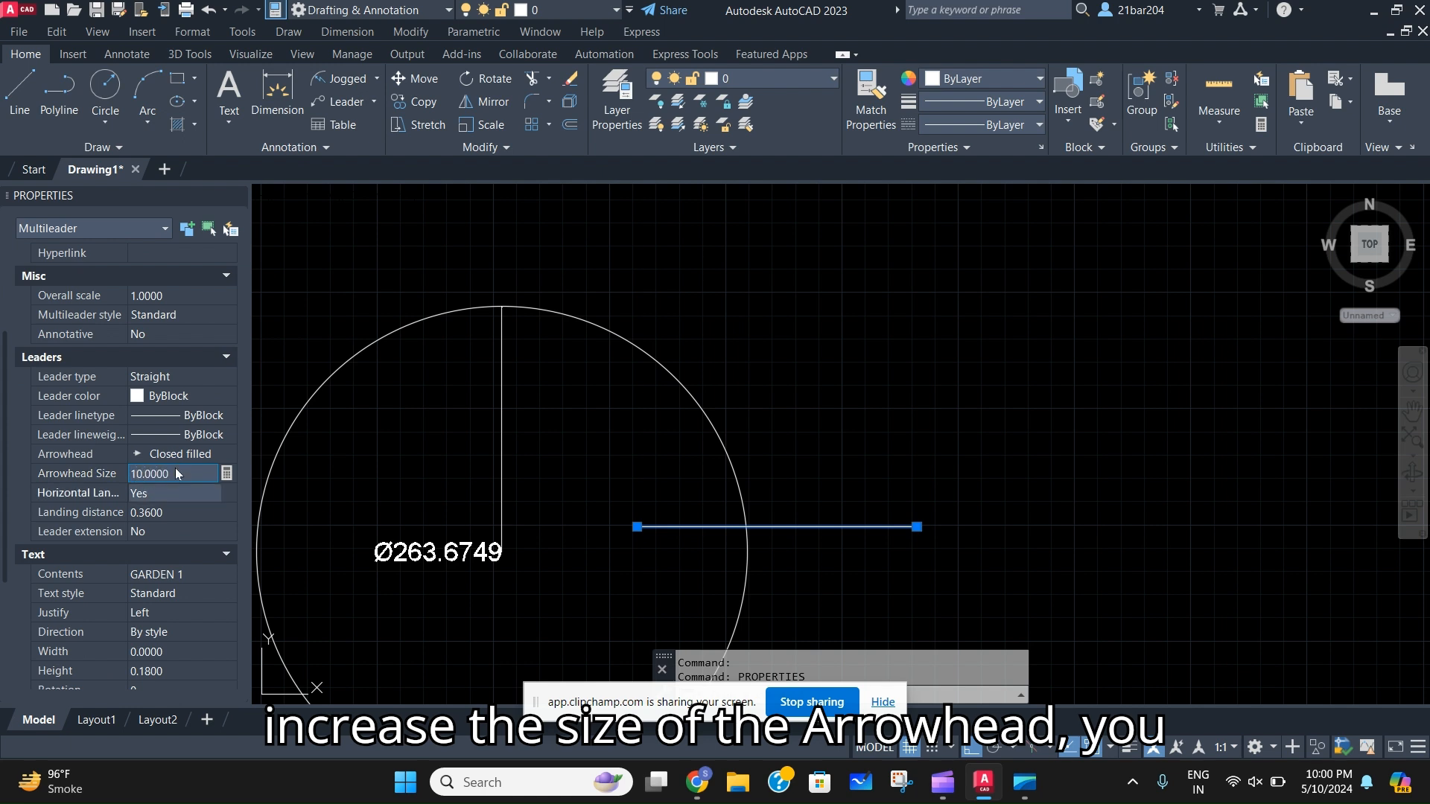
Set the GARDEN 1 multileader's text height to 20, and close its properties and clear the selection
{"action": "scroll", "coordinate": [102, 530], "scroll_direction": "down", "scroll_amount": 2}
{"action": "scroll", "coordinate": [102, 529], "scroll_direction": "down", "scroll_amount": 3}
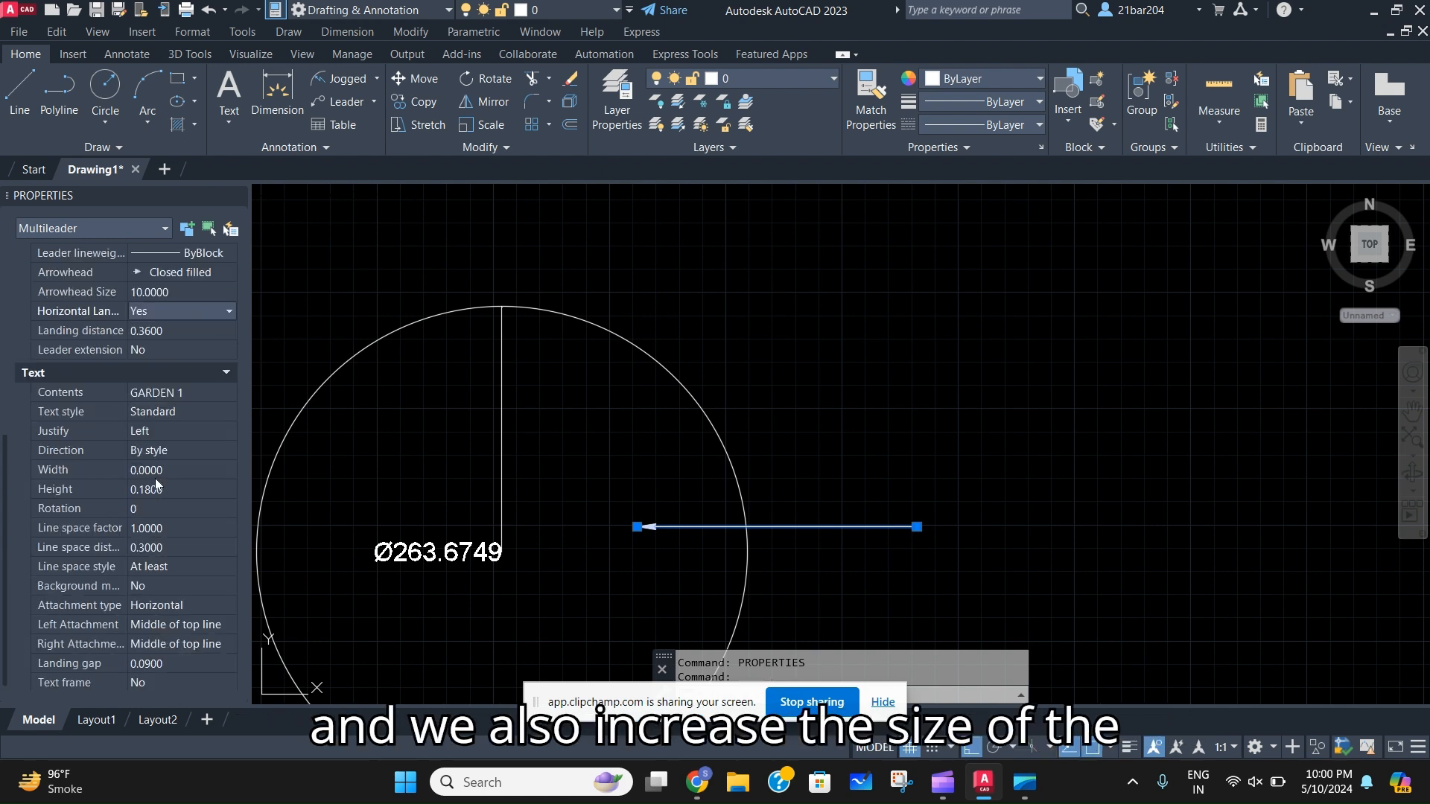
{"action": "left_click", "coordinate": [176, 490]}
{"action": "type", "text": "20"}
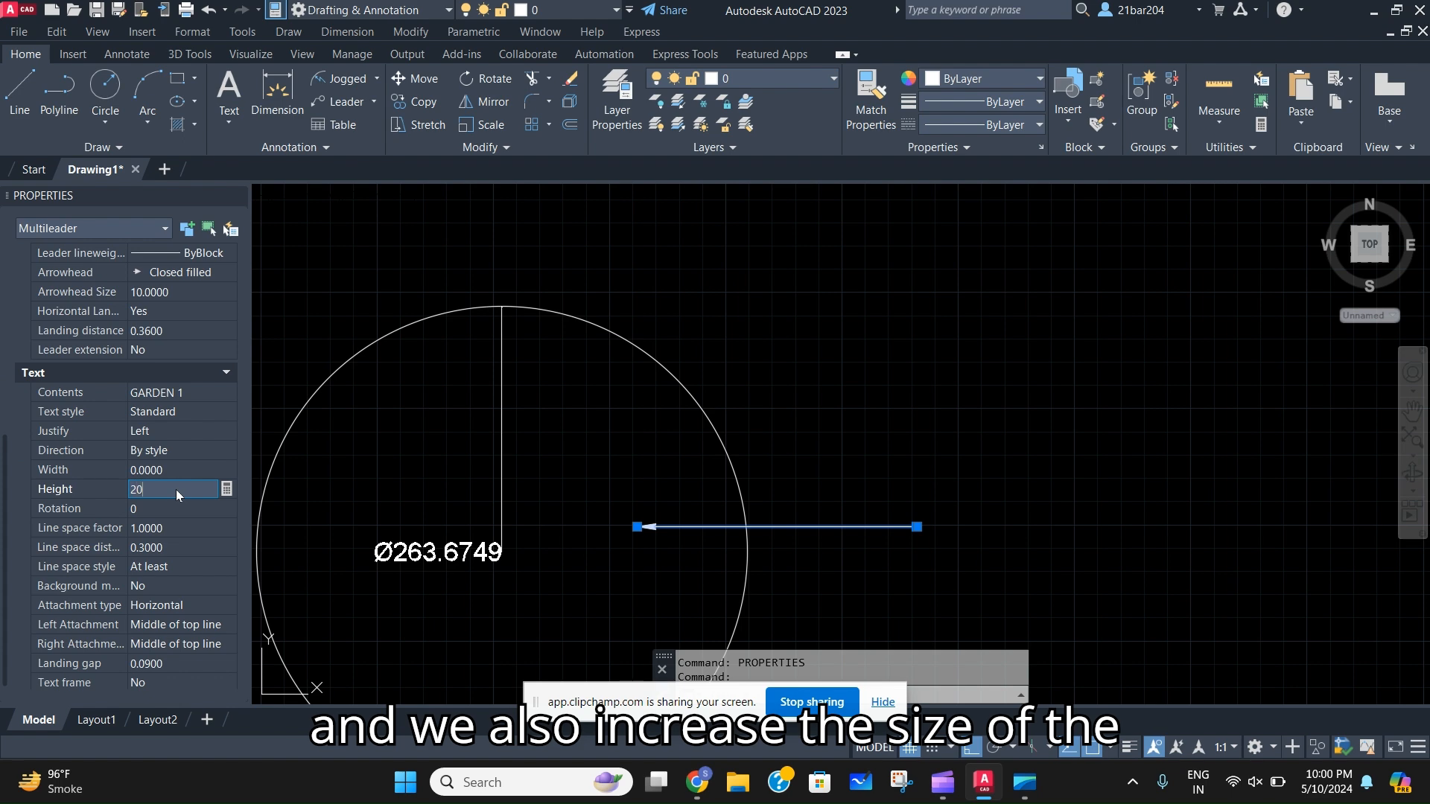
{"action": "key", "text": "Return"}
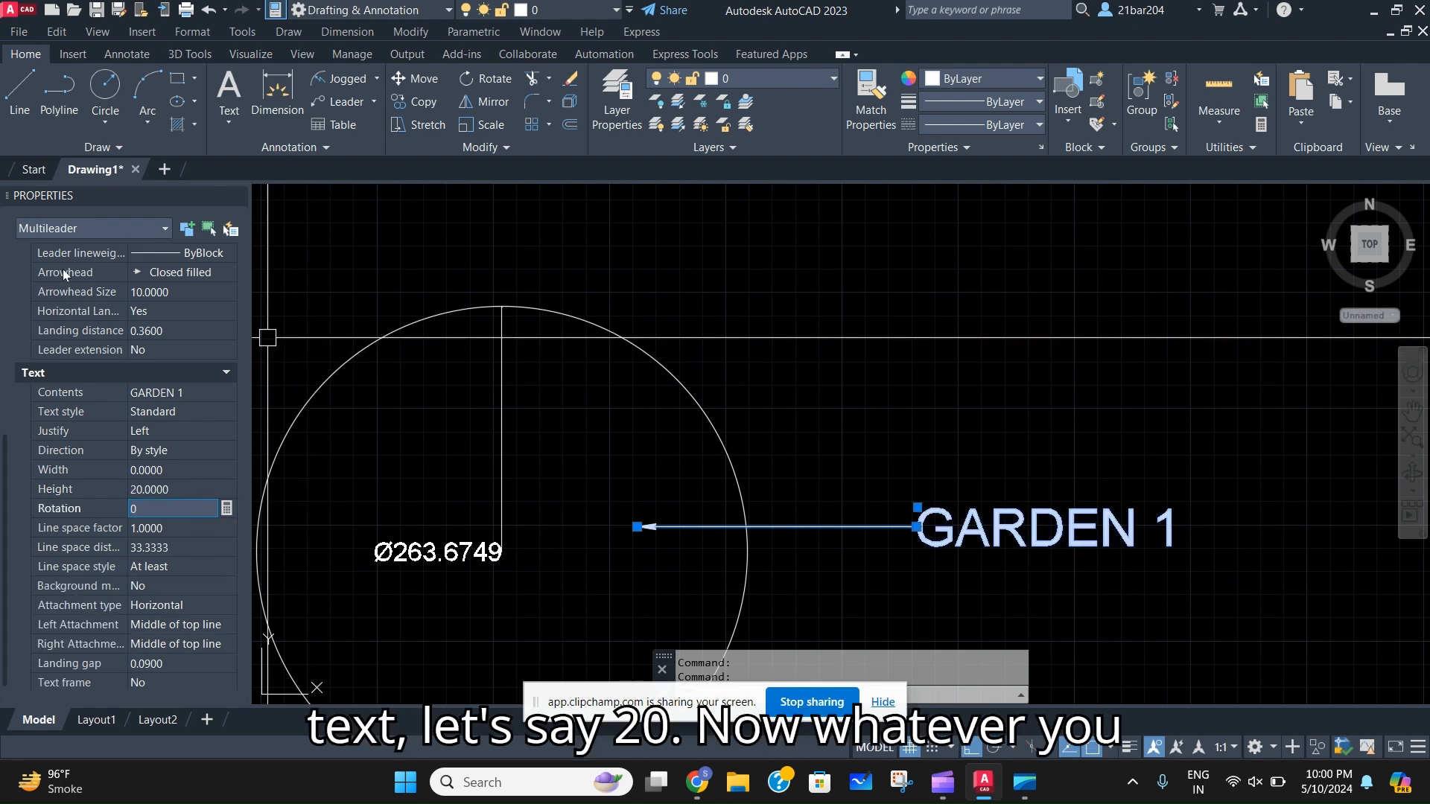
{"action": "left_click", "coordinate": [236, 195]}
{"action": "scroll", "coordinate": [655, 596], "scroll_direction": "down", "scroll_amount": 8}
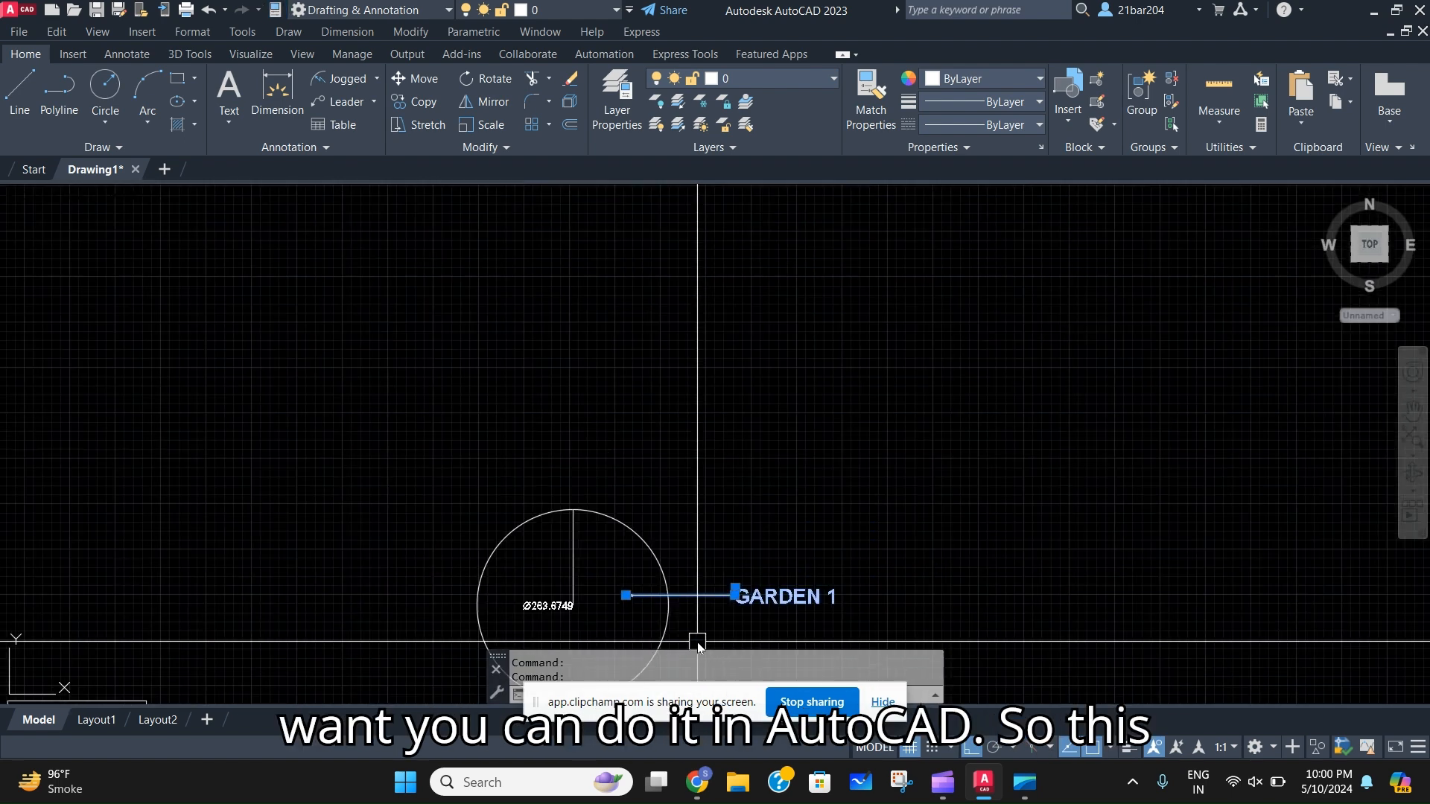
{"action": "scroll", "coordinate": [581, 492], "scroll_direction": "up", "scroll_amount": 3}
{"action": "key", "text": "Escape"}
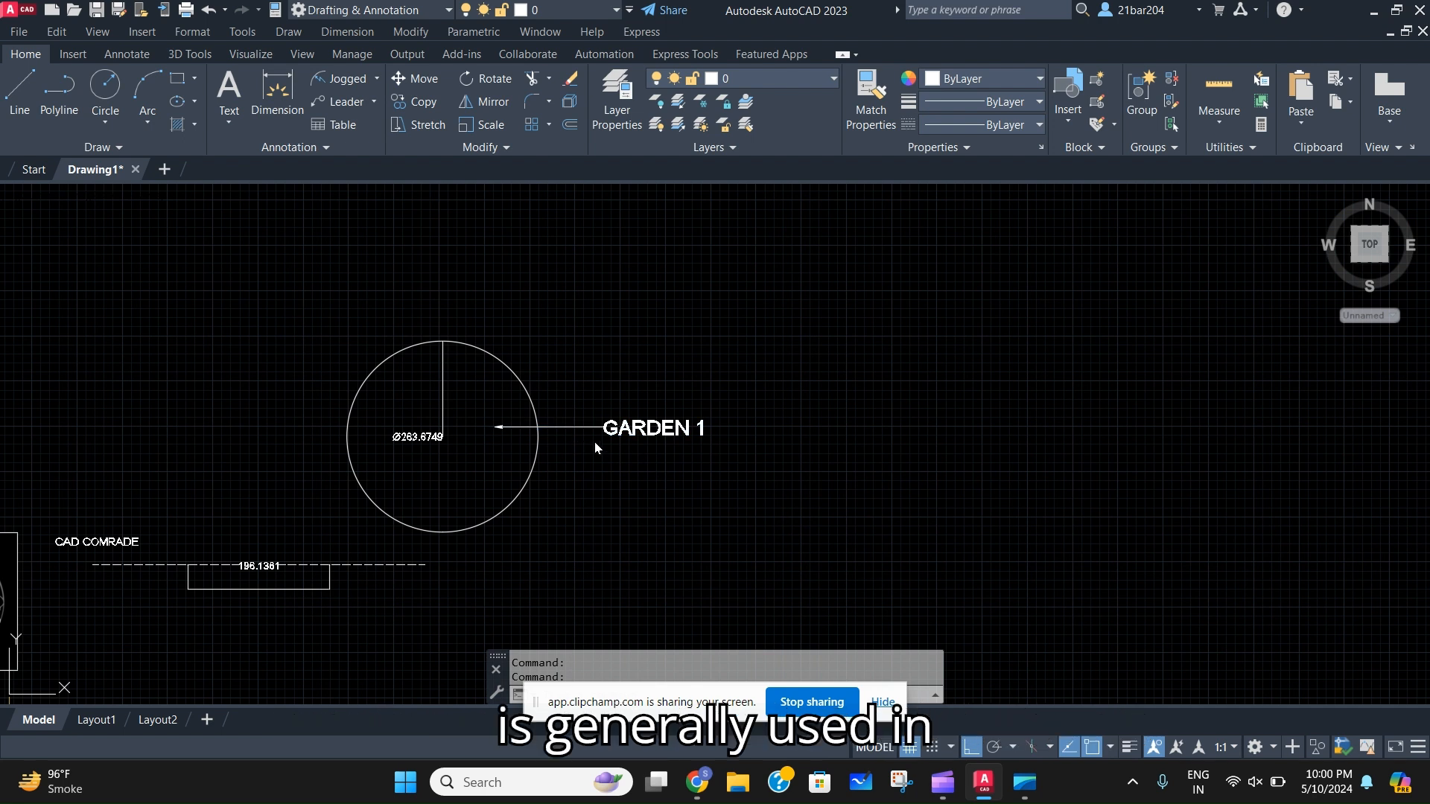
{"action": "scroll", "coordinate": [594, 441], "scroll_direction": "up", "scroll_amount": 2}
{"action": "left_click", "coordinate": [624, 449]}
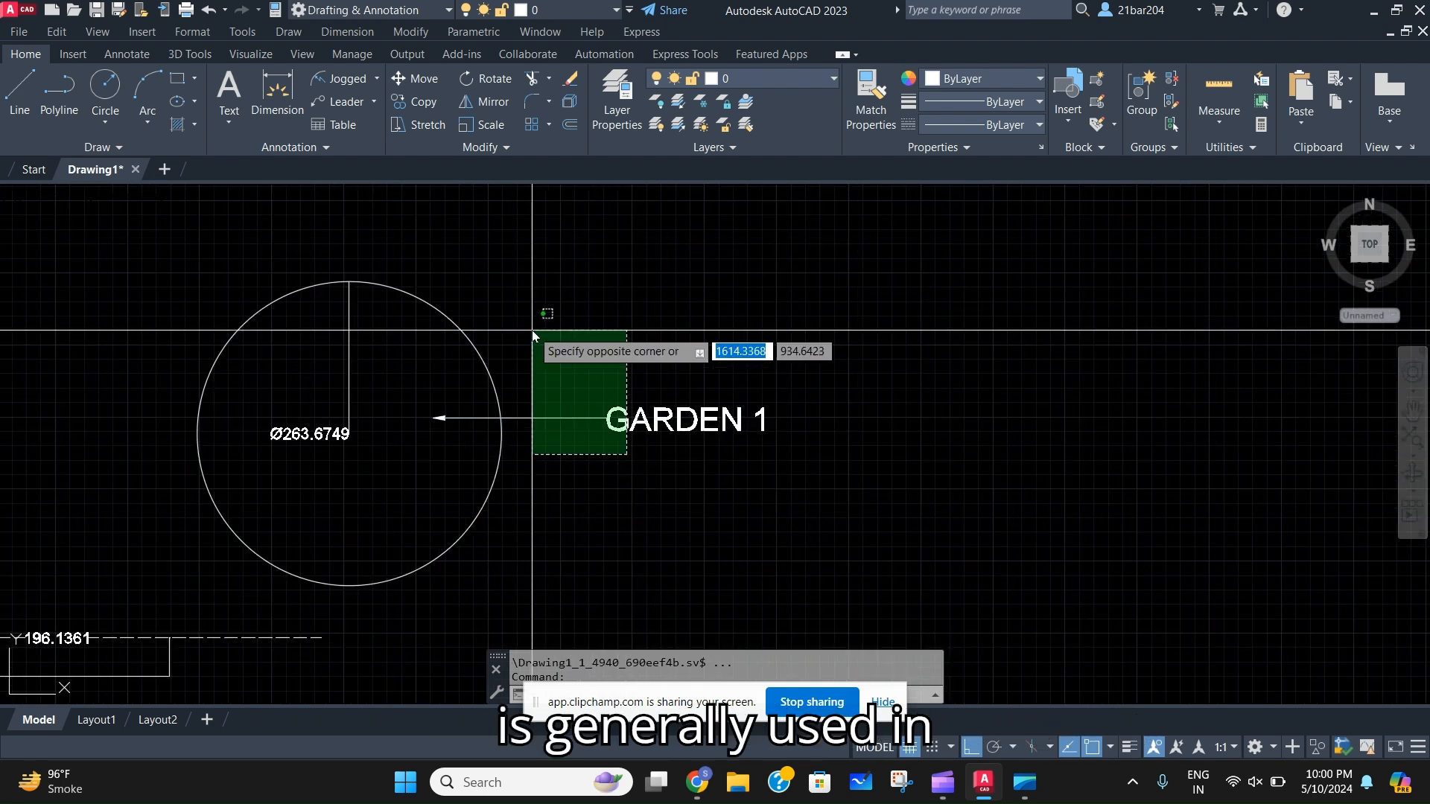
{"action": "key", "text": "Escape"}
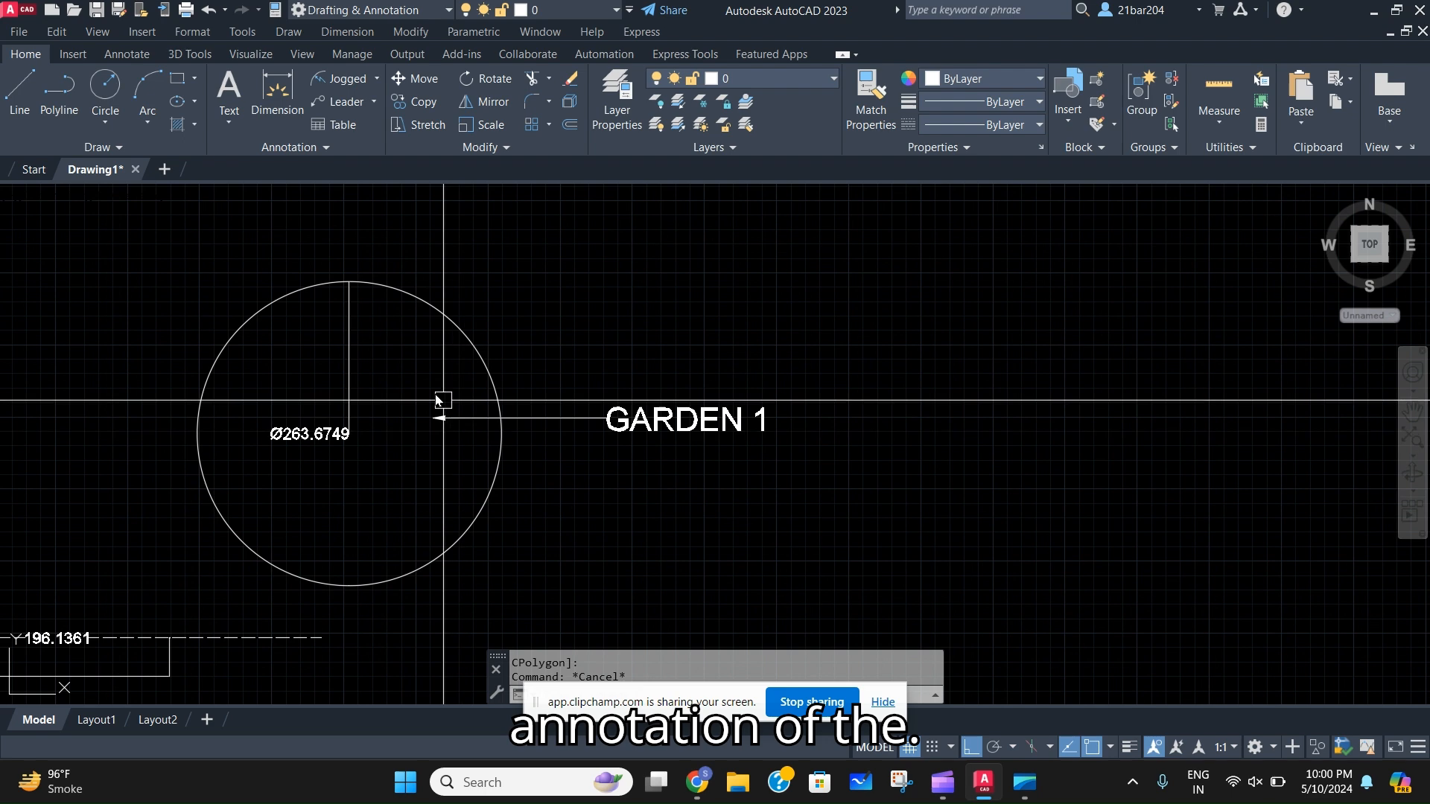
{"action": "scroll", "coordinate": [447, 413], "scroll_direction": "up", "scroll_amount": 3}
{"action": "scroll", "coordinate": [439, 423], "scroll_direction": "down", "scroll_amount": 3}
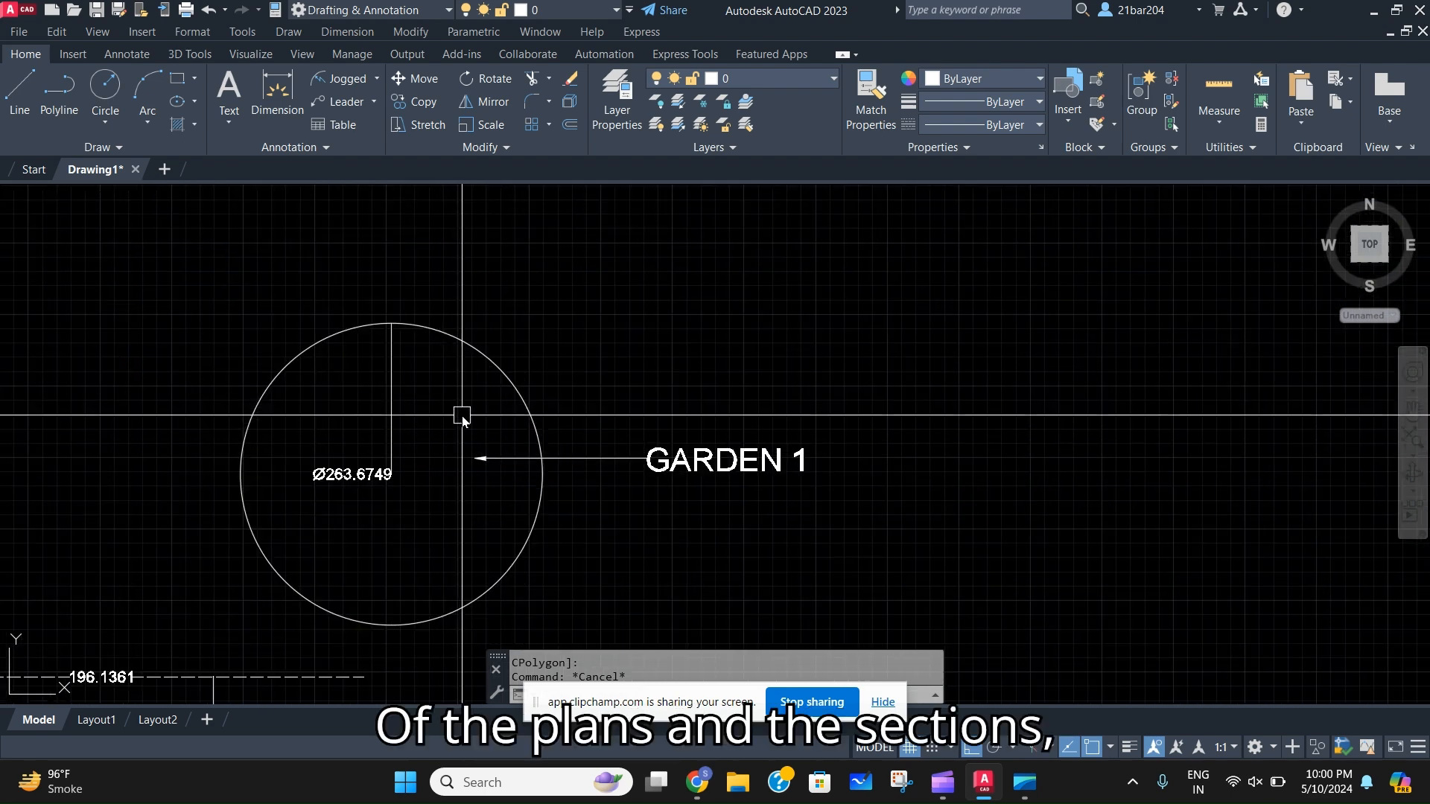
{"action": "scroll", "coordinate": [655, 491], "scroll_direction": "up", "scroll_amount": 2}
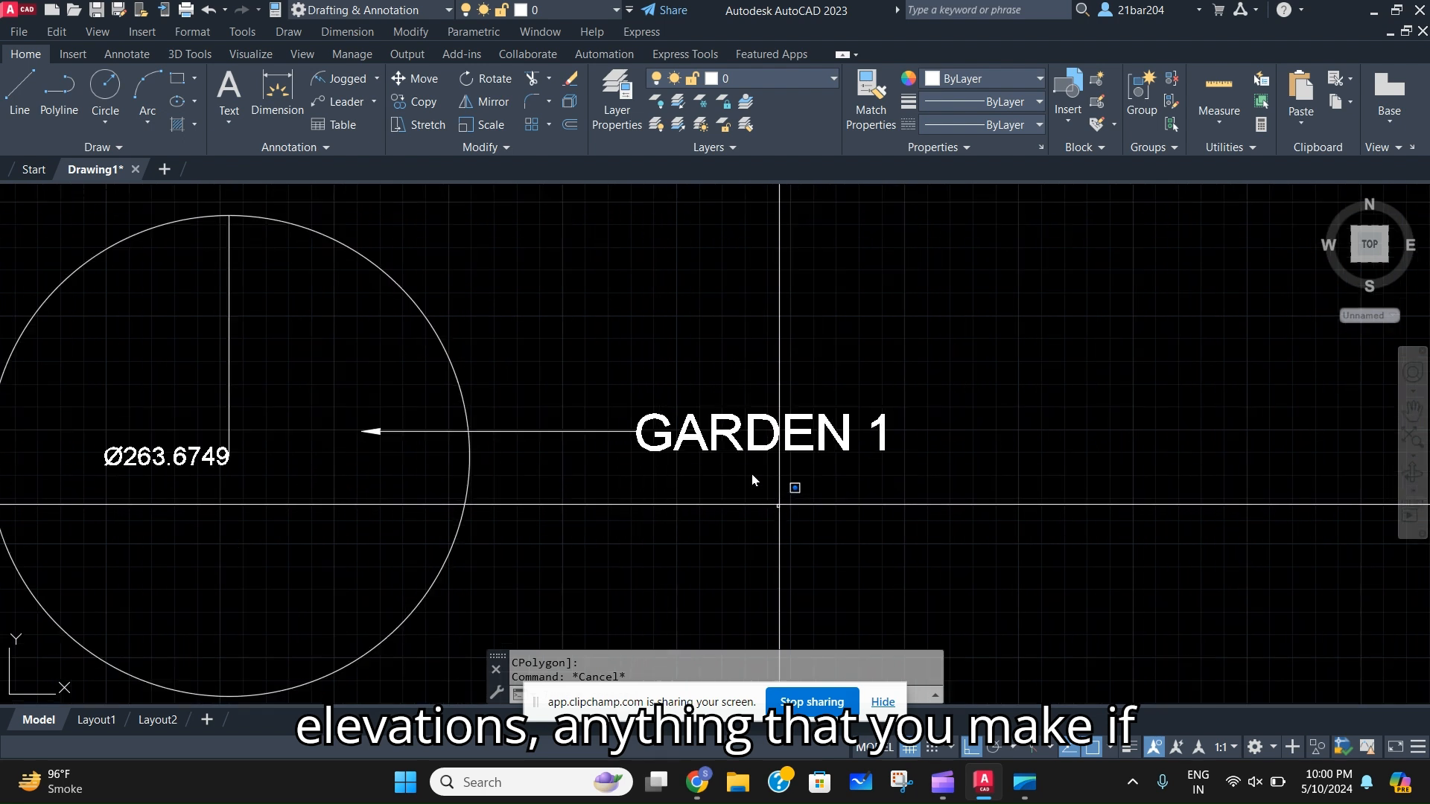
{"action": "left_click", "coordinate": [785, 495]}
{"action": "left_click", "coordinate": [611, 385]}
{"action": "key", "text": "Escape"}
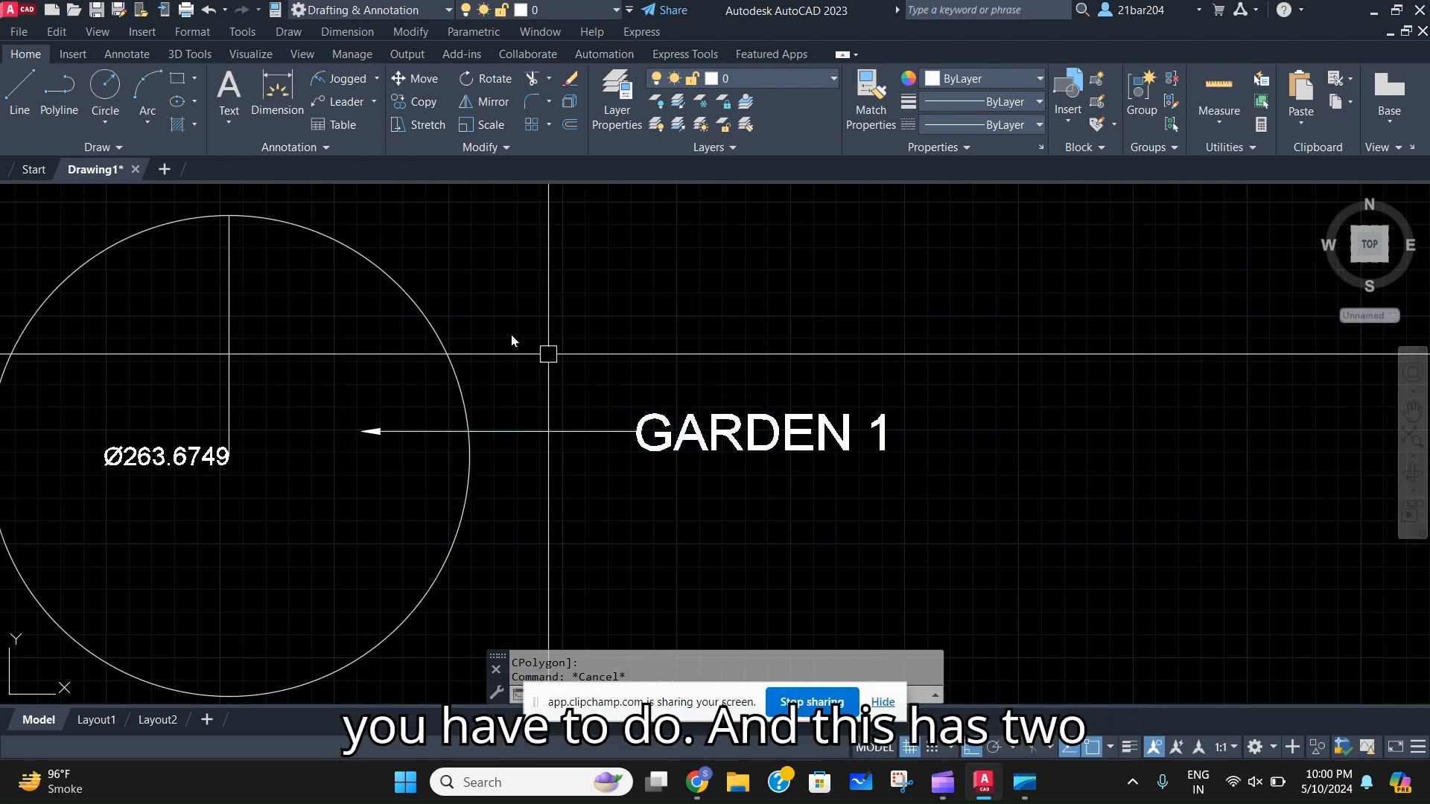
{"action": "left_click", "coordinate": [375, 103]}
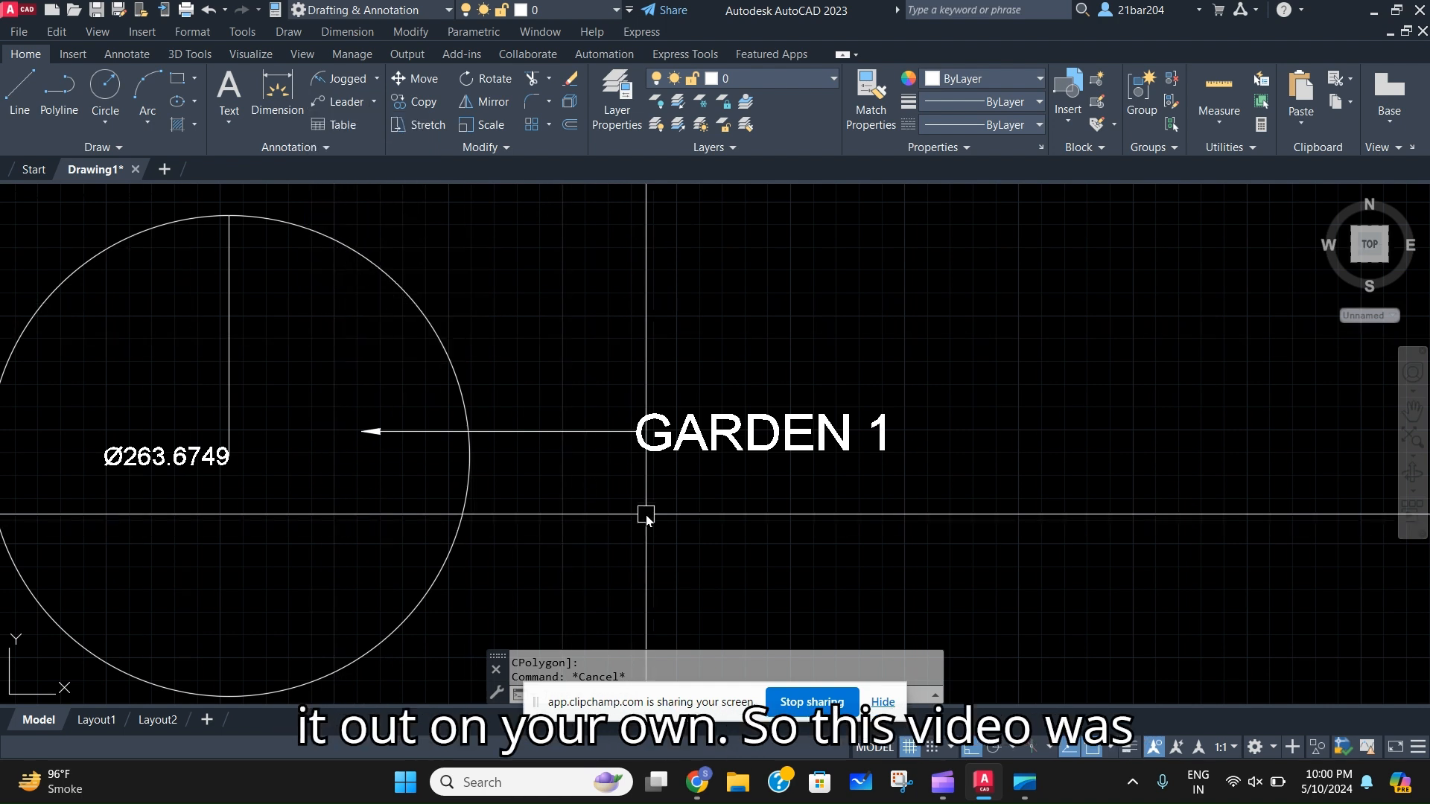
Delete the circle with its diameter dimension and leader, the CAD COMRADE text beside the logo, the dashed line, and the dimensioned line with its dimension
{"action": "left_click", "coordinate": [952, 522]}
{"action": "scroll", "coordinate": [638, 400], "scroll_direction": "down", "scroll_amount": 6}
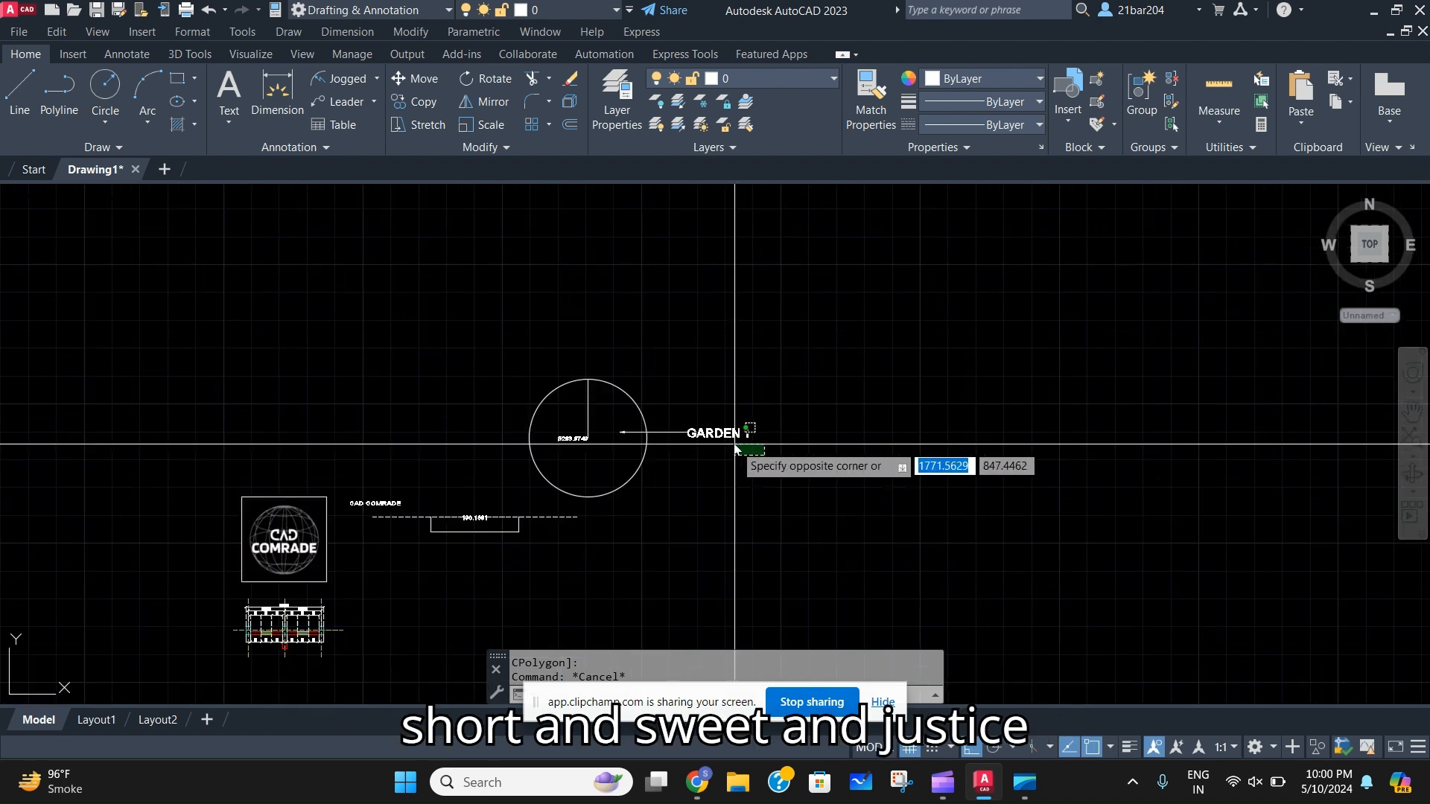
{"action": "left_click", "coordinate": [410, 366]}
{"action": "left_click", "coordinate": [665, 526]}
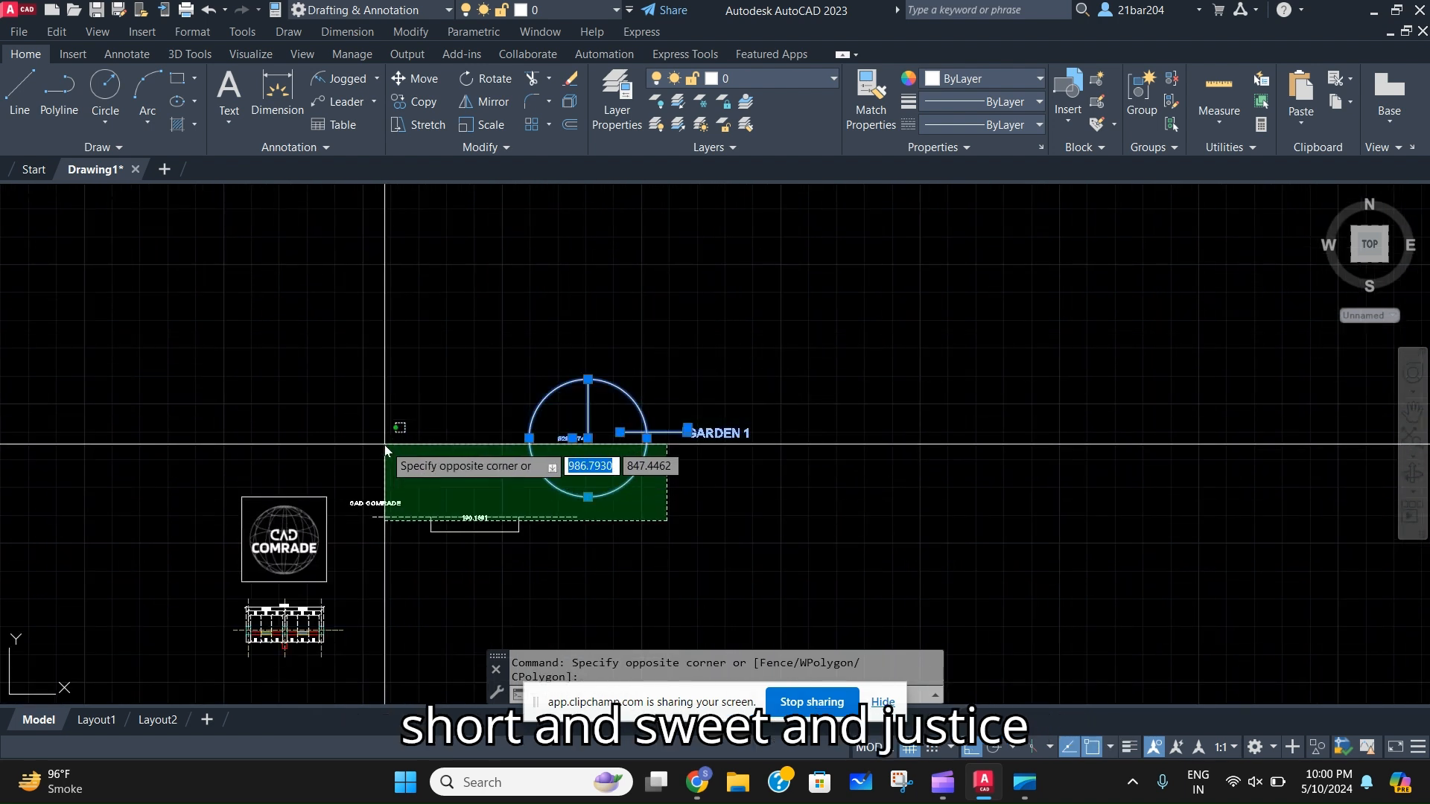
{"action": "left_click", "coordinate": [384, 444]}
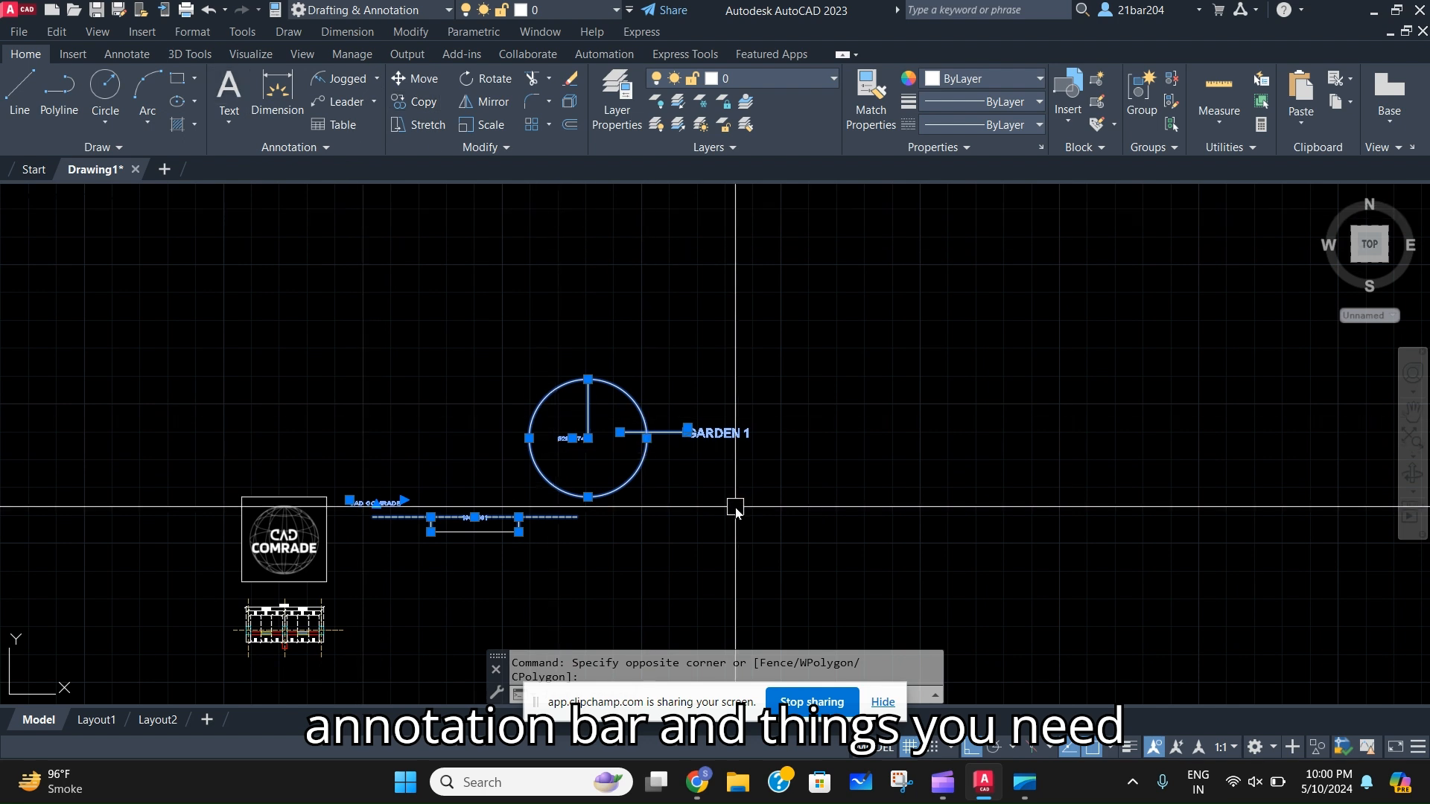
{"action": "key", "text": "Delete"}
{"action": "left_click", "coordinate": [439, 474]}
{"action": "key", "text": "Delete"}
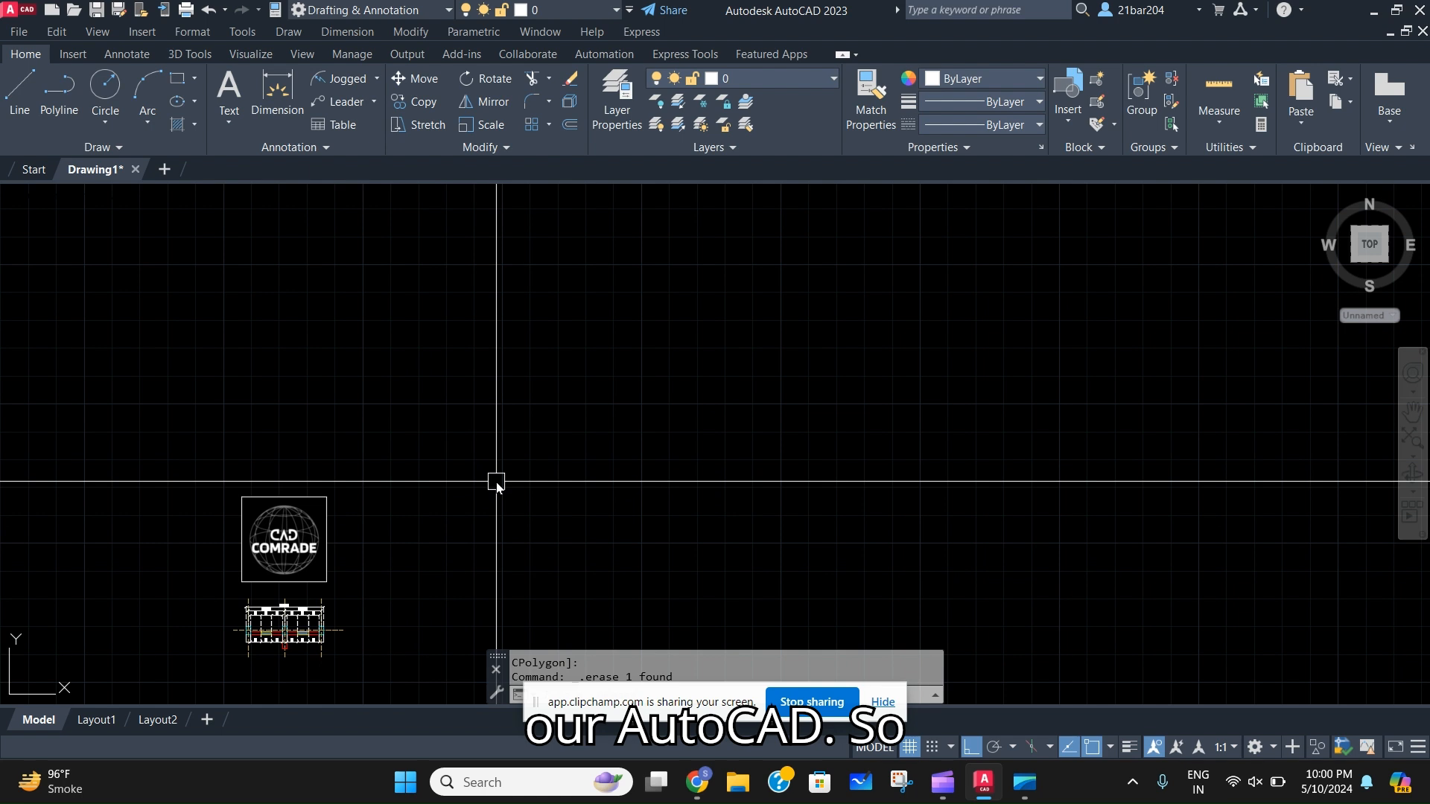
{"action": "left_click", "coordinate": [375, 79]}
{"action": "left_click", "coordinate": [347, 145]}
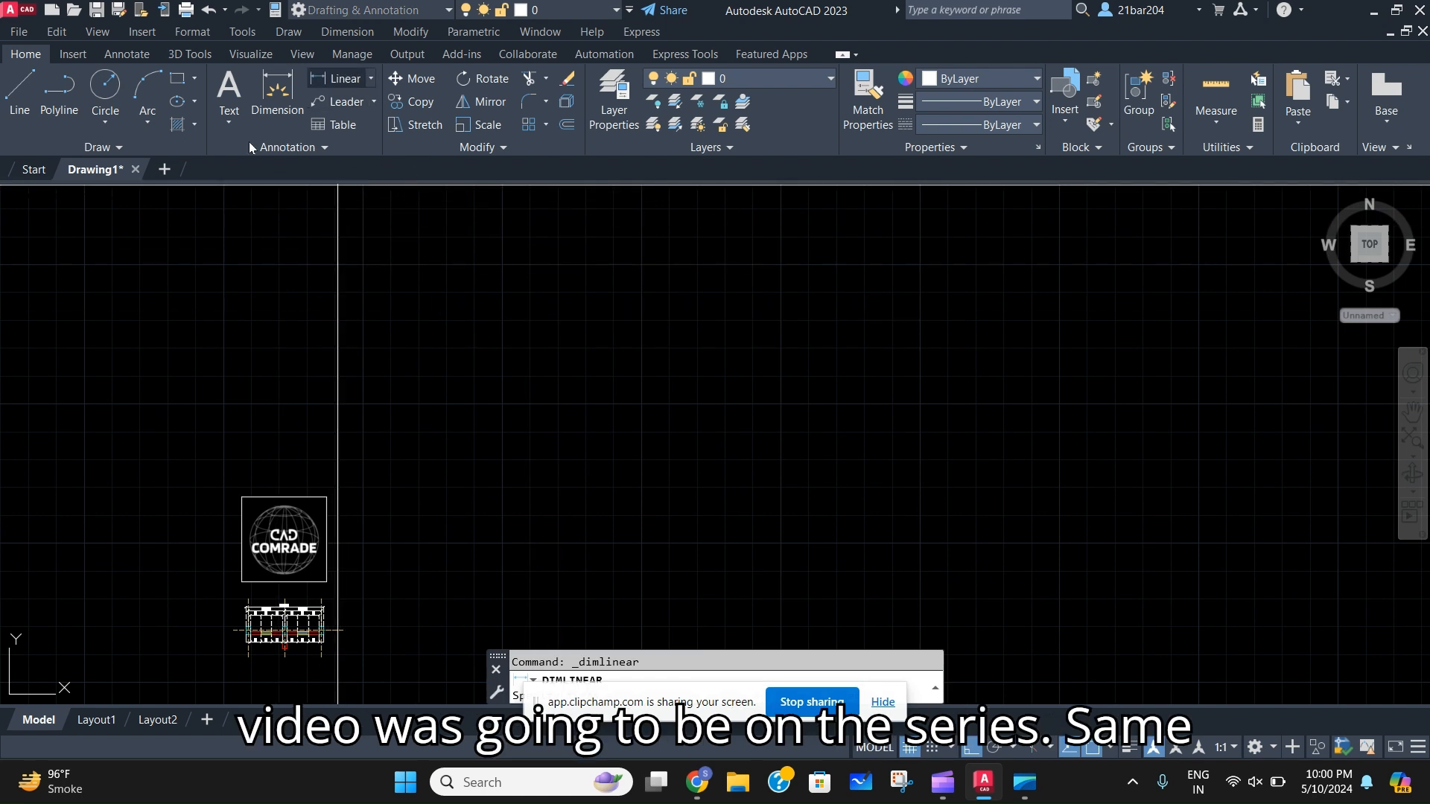
{"action": "key", "text": "Escape"}
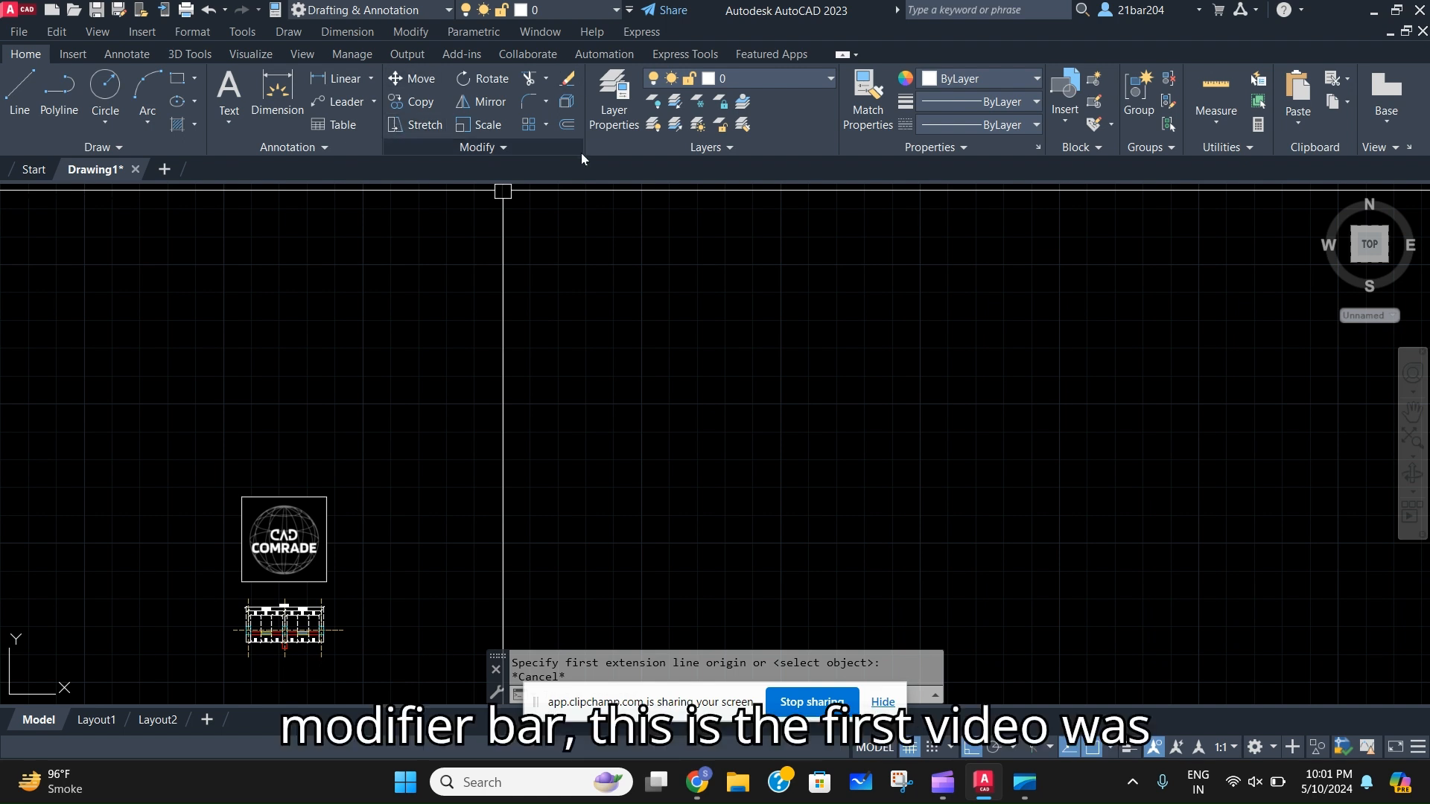
{"action": "key", "text": "Escape"}
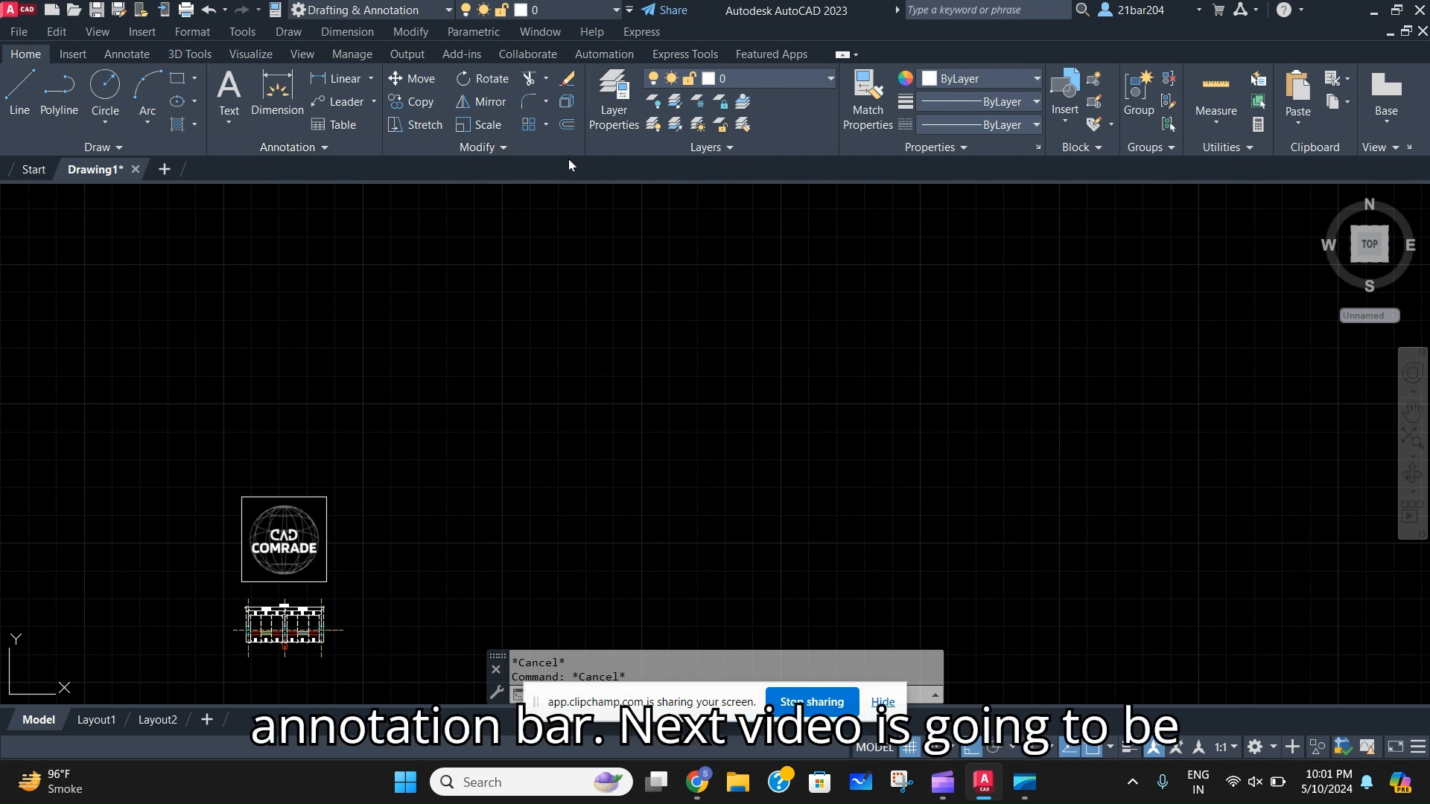
{"action": "scroll", "coordinate": [275, 628], "scroll_direction": "up", "scroll_amount": 4}
{"action": "scroll", "coordinate": [559, 557], "scroll_direction": "up", "scroll_amount": 4}
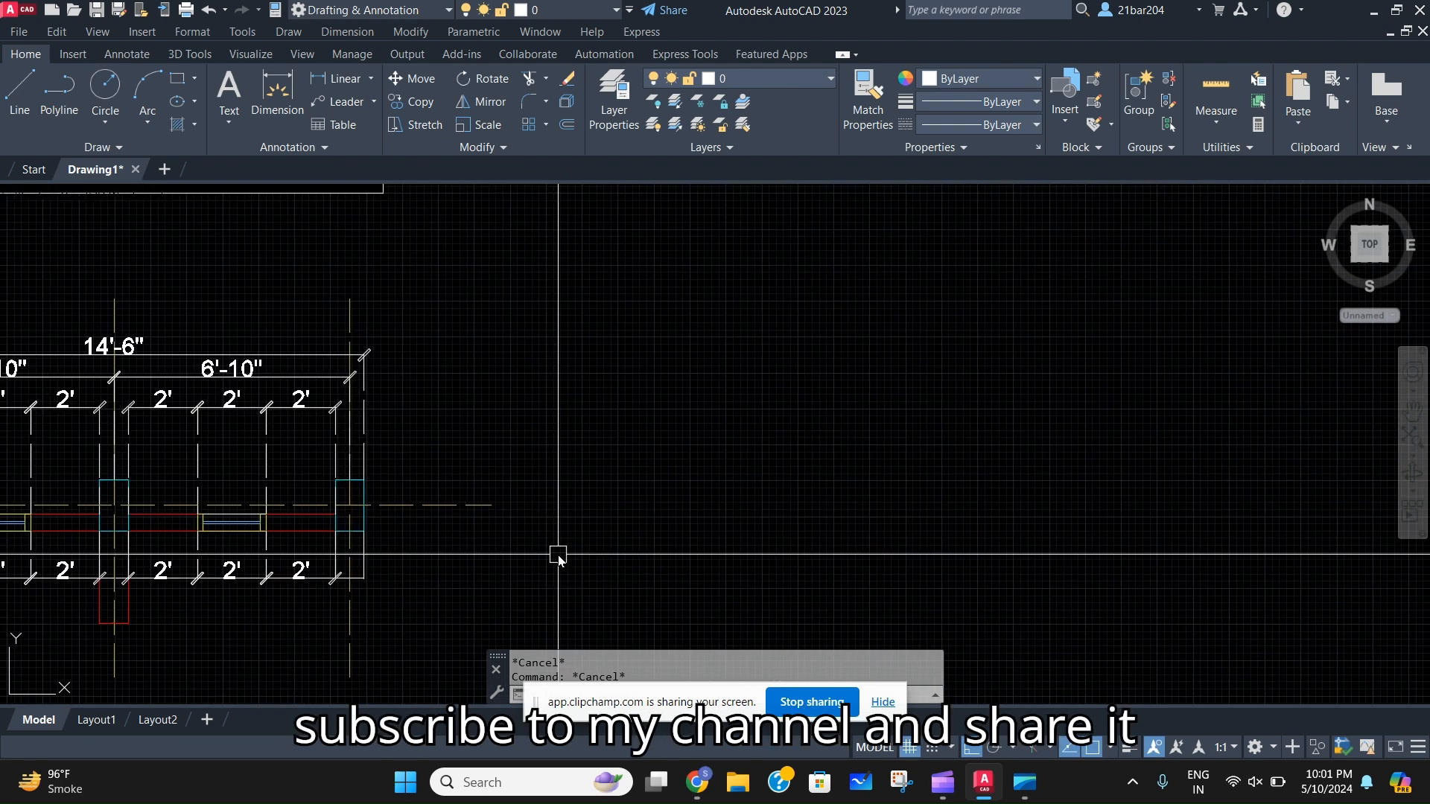
{"action": "scroll", "coordinate": [558, 557], "scroll_direction": "down", "scroll_amount": 5}
{"action": "middle_click_drag", "start_coordinate": [580, 562], "coordinate": [609, 556]}
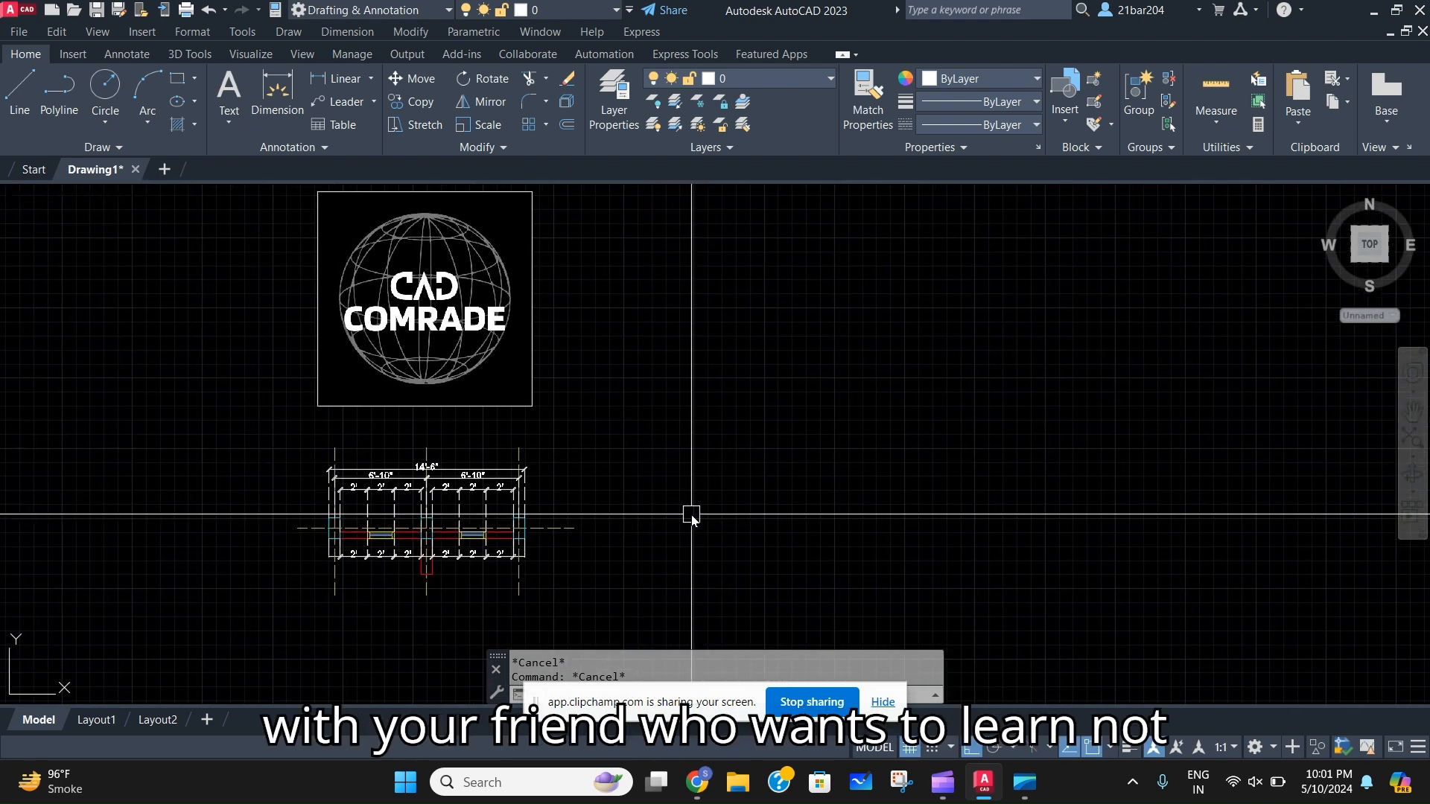